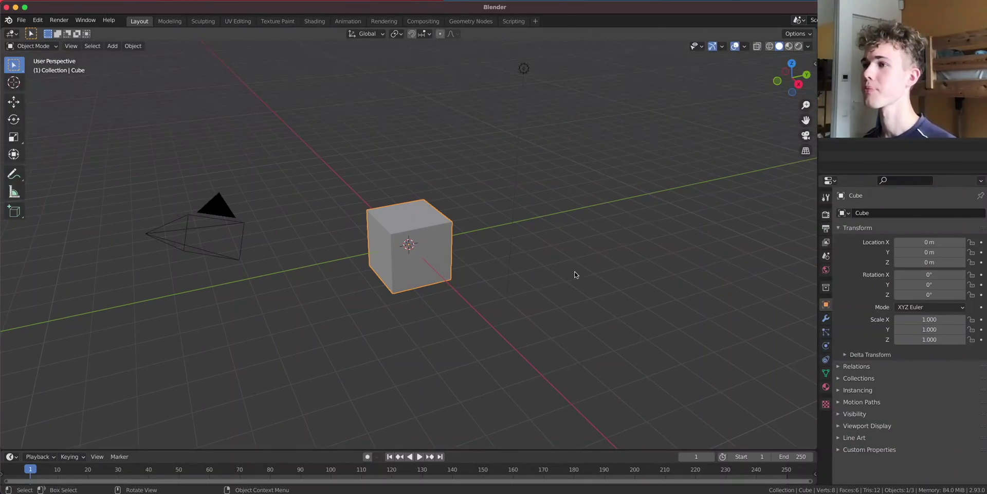
# - Flatten the cube to a Z scale of about 0.22 and stretch it by 8 along Y
pyautogui.press('s')
pyautogui.press('z')
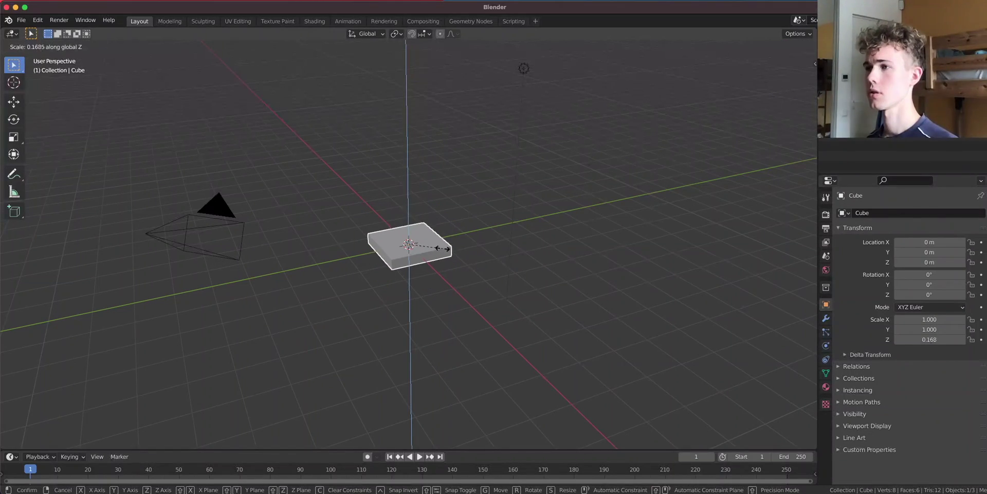
pyautogui.click(453, 256)
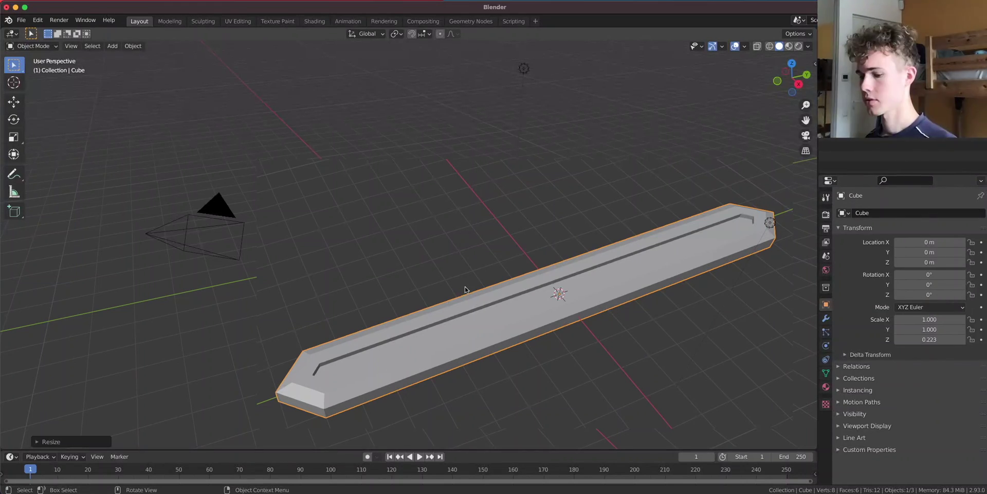
pyautogui.press('s')
pyautogui.write('y8')
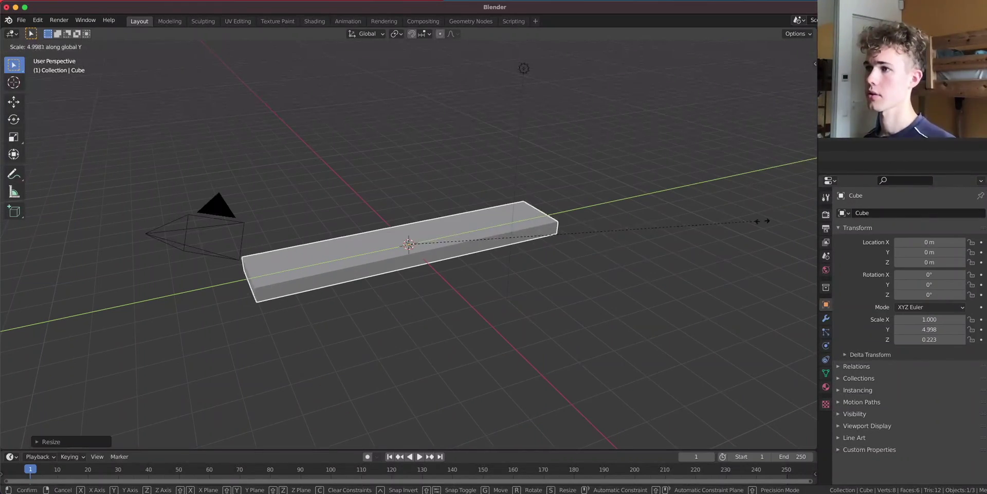
pyautogui.press('Return')
# - Add a lengthwise centre loop cut to the bar and scale it outward along Y so both ends become pointed
pyautogui.scroll(2, 470, 258)
pyautogui.moveTo(470, 257); pyautogui.dragTo(449, 327, button='middle')
pyautogui.press('Tab')
pyautogui.scroll(2, 449, 326)
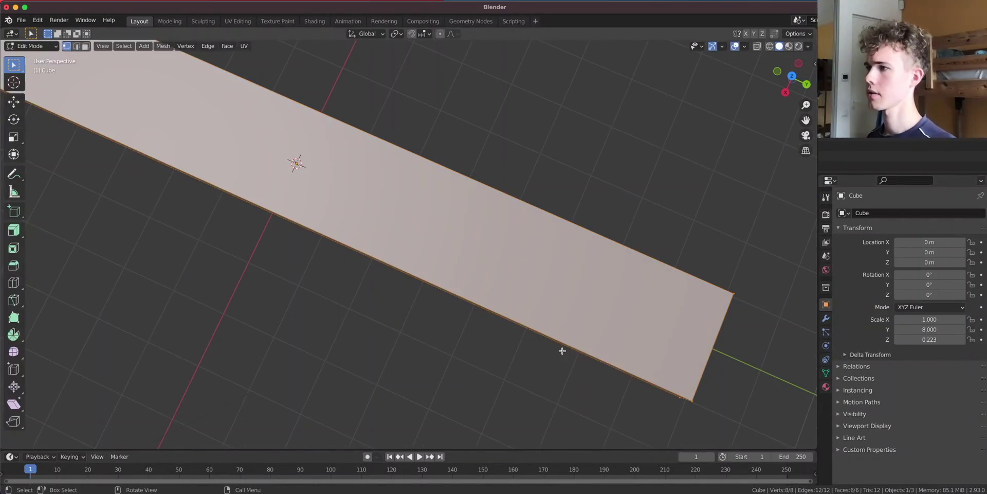
pyautogui.moveTo(560, 348); pyautogui.dragTo(467, 291, button='middle')
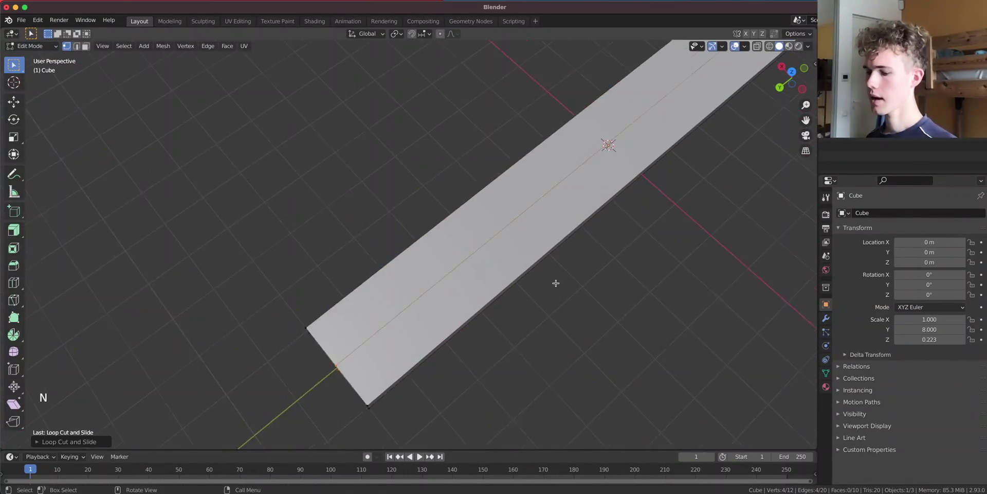
pyautogui.scroll(-1, 556, 283)
pyautogui.press('s')
pyautogui.press('y')
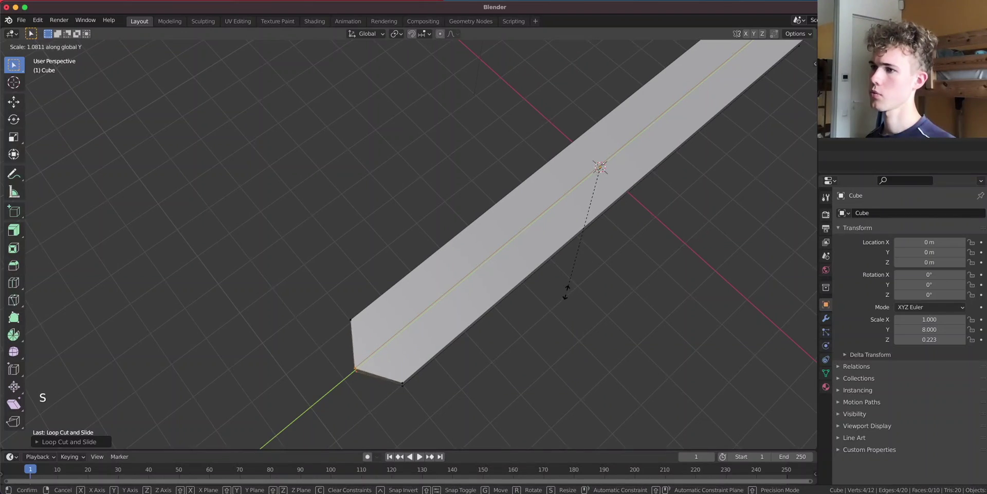
pyautogui.click(566, 294)
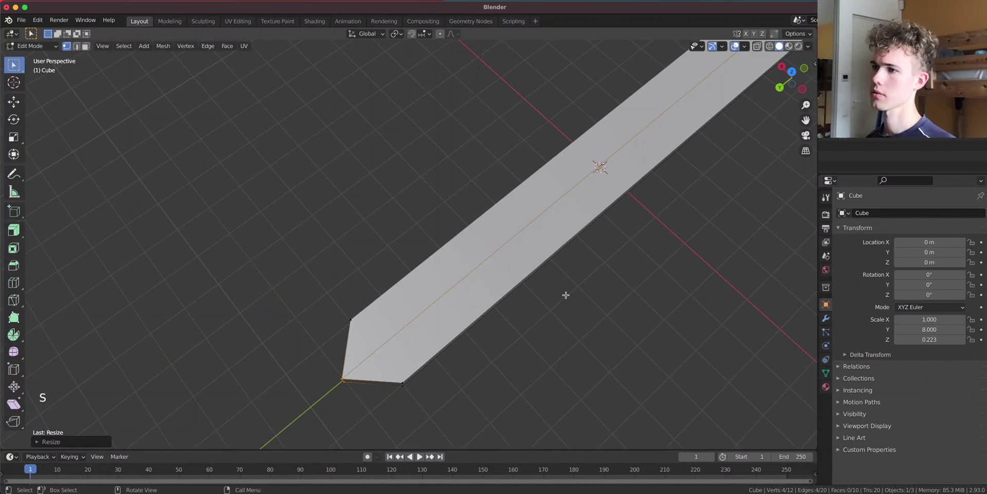
# - Select both halves of the bar's top face and both halves of its bottom face
pyautogui.scroll(-3, 566, 294)
pyautogui.moveTo(566, 294); pyautogui.dragTo(537, 190, button='middle')
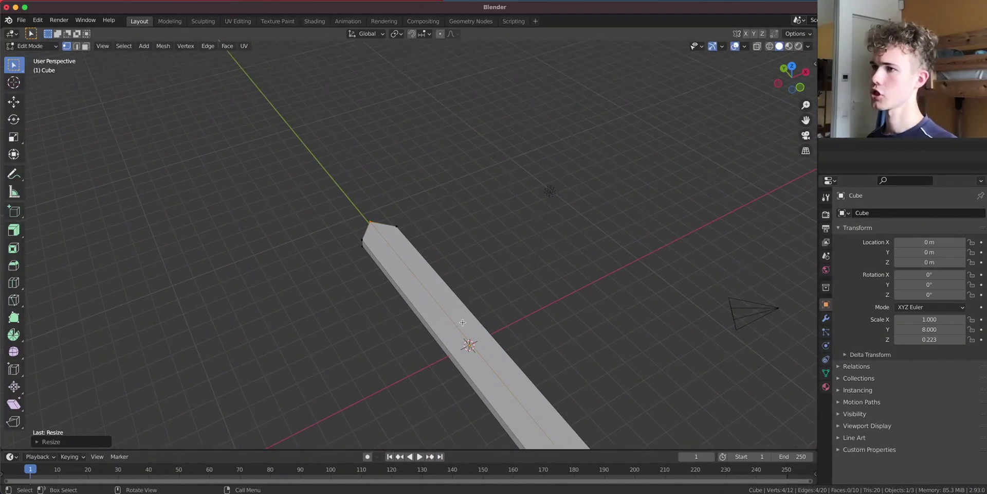
pyautogui.moveTo(463, 322); pyautogui.dragTo(501, 276, button='middle')
pyautogui.press('Tab')
pyautogui.press('Tab')
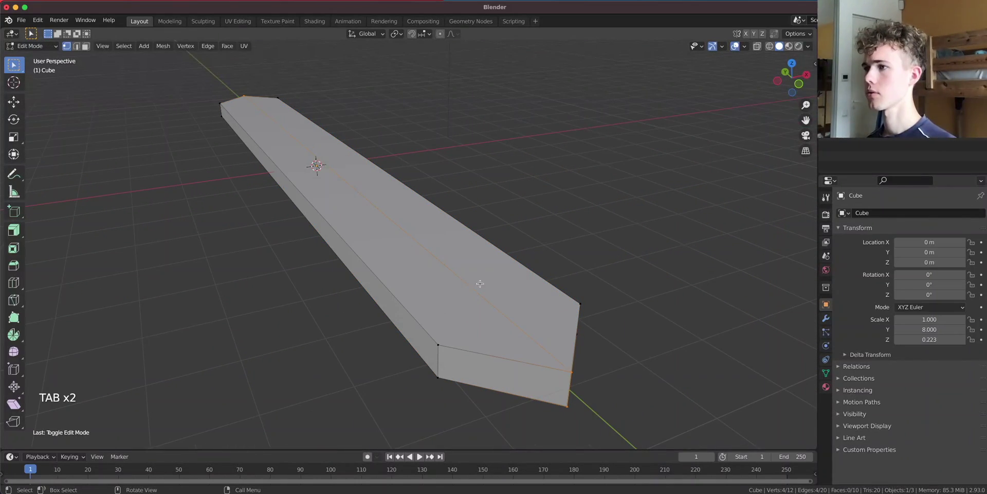
pyautogui.press('3')
pyautogui.click(456, 291)
pyautogui.keyDown('shift'); pyautogui.click(569, 292); pyautogui.keyUp('shift')
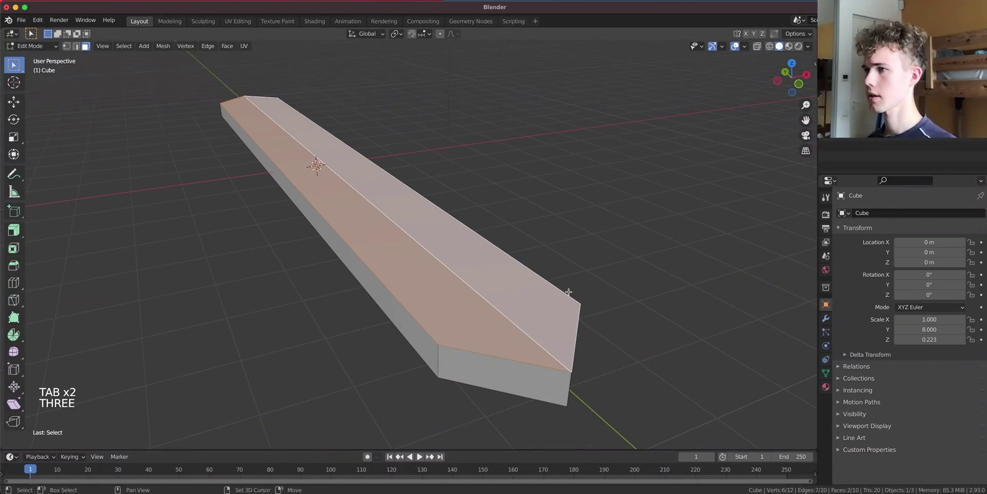
pyautogui.moveTo(564, 371); pyautogui.dragTo(489, 266, button='middle')
pyautogui.keyDown('shift'); pyautogui.click(471, 179); pyautogui.keyUp('shift')
pyautogui.keyDown('shift'); pyautogui.click(524, 170); pyautogui.keyUp('shift')
pyautogui.moveTo(526, 170); pyautogui.dragTo(514, 286, button='middle')
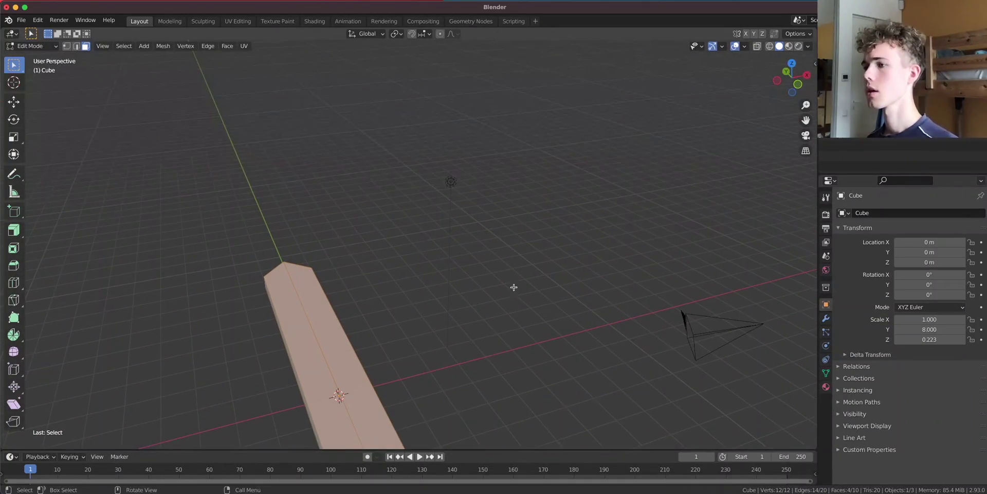
pyautogui.keyDown('shift'); pyautogui.moveTo(482, 437); pyautogui.dragTo(500, 325, button='middle'); pyautogui.keyUp('shift')
pyautogui.scroll(-1, 502, 372)
pyautogui.keyDown('shift'); pyautogui.moveTo(540, 399); pyautogui.dragTo(550, 322, button='middle'); pyautogui.keyUp('shift')
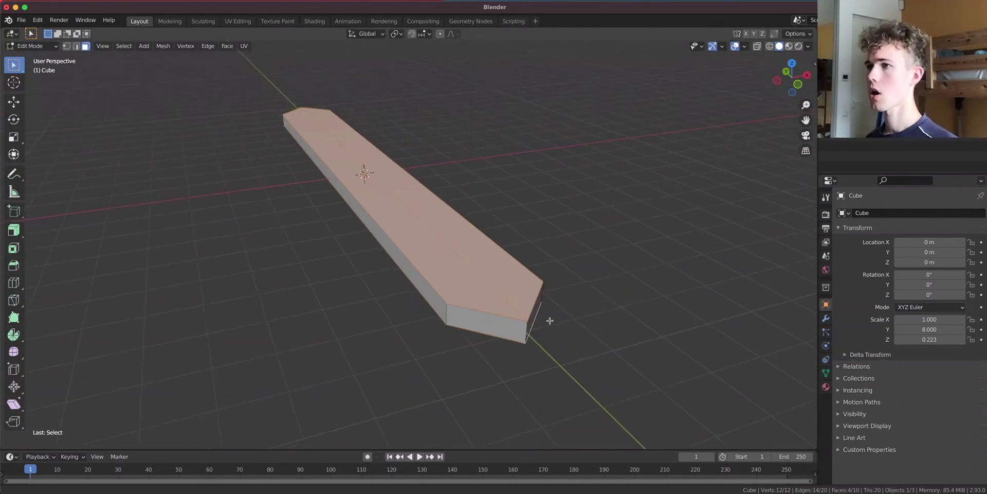
pyautogui.scroll(2, 556, 313)
pyautogui.press('i')
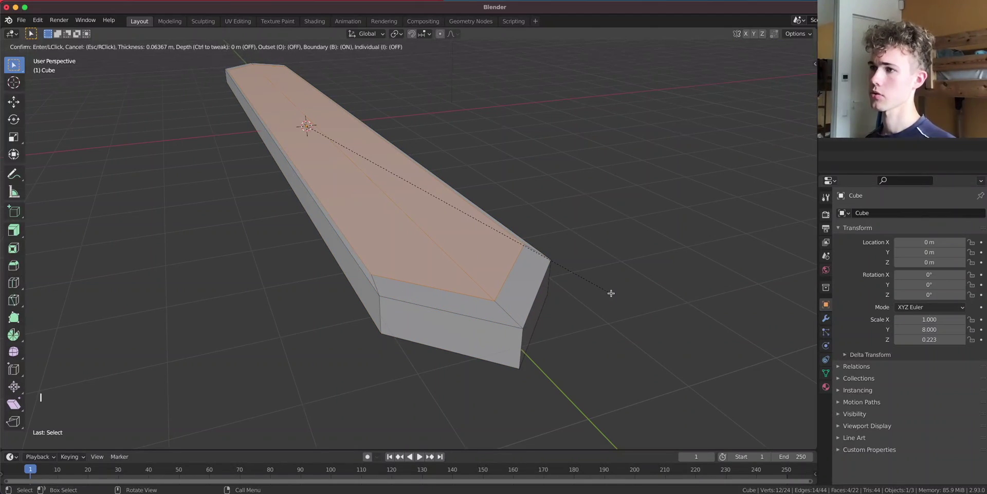
pyautogui.rightClick(609, 294)
pyautogui.scroll(1, 458, 313)
pyautogui.keyDown('shift'); pyautogui.moveTo(457, 312); pyautogui.dragTo(465, 325, button='middle'); pyautogui.keyUp('shift')
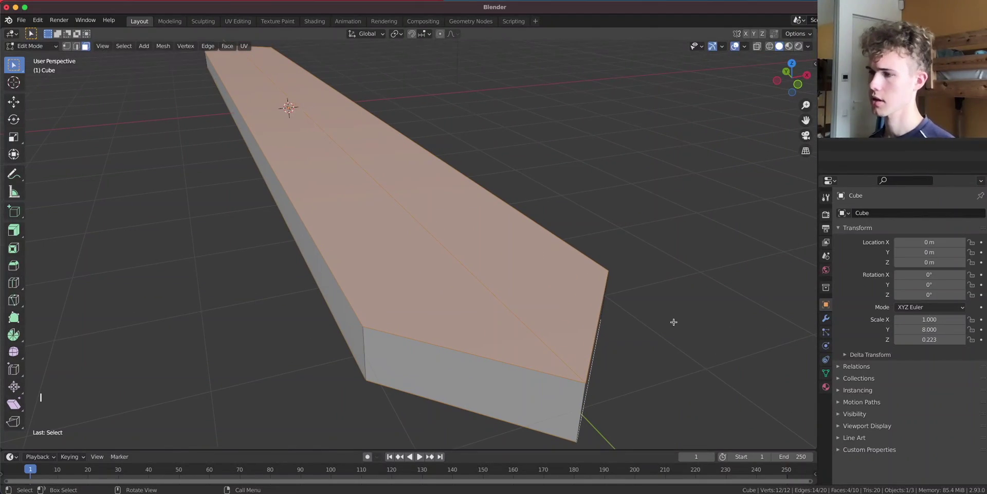
pyautogui.press('i')
pyautogui.press('Escape')
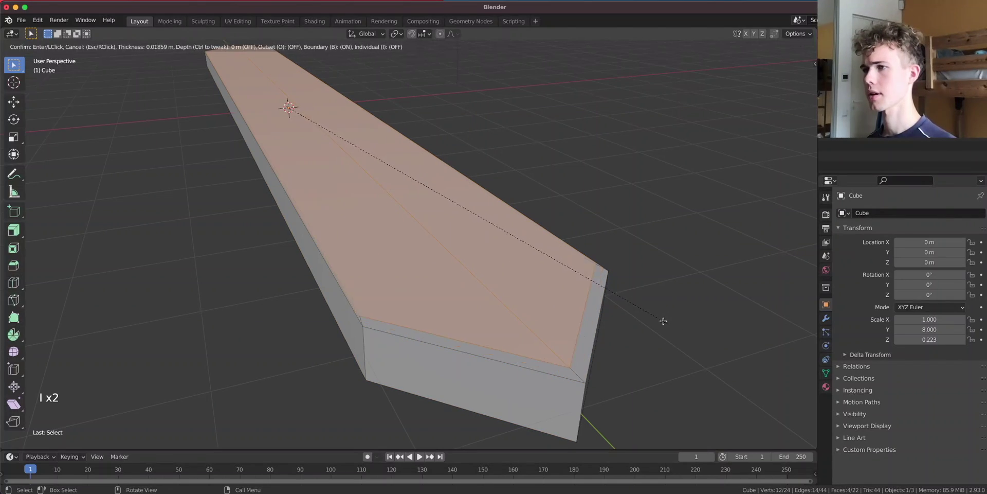
# - Apply the scale of the pointed bar in Object Mode
pyautogui.press('Tab')
pyautogui.press('super+a')
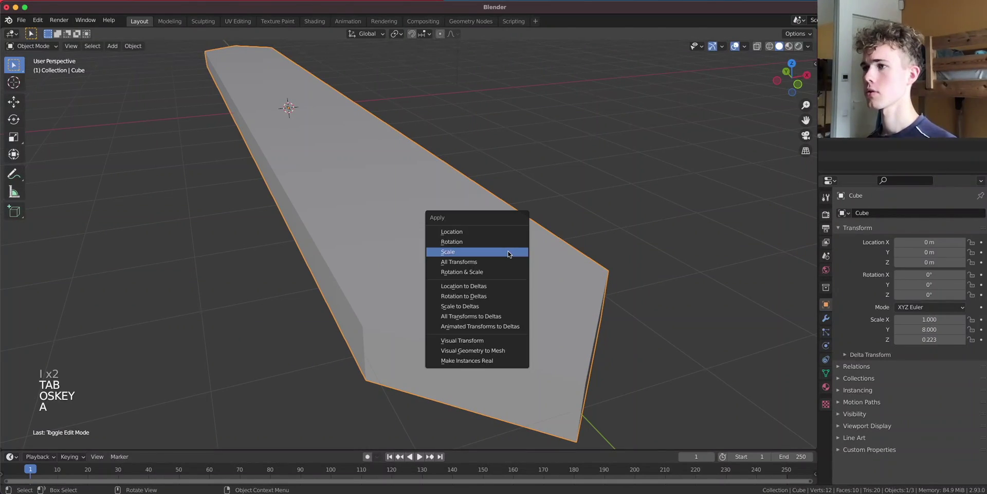
pyautogui.click(508, 251)
# - Inset the selected top and bottom faces by about 0.35 m and scale them outward along Y and Z to form sloped borders
pyautogui.press('Tab')
pyautogui.press('i')
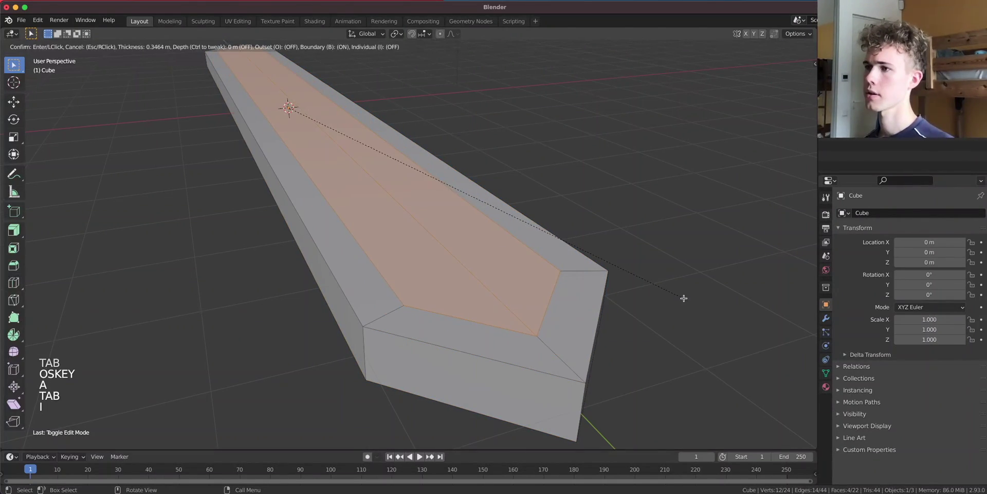
pyautogui.click(683, 298)
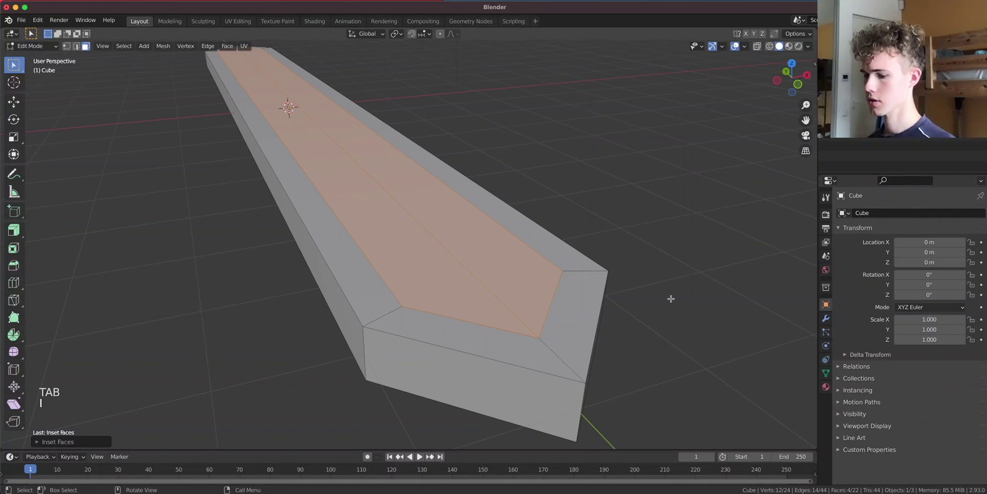
pyautogui.press('s')
pyautogui.press('y')
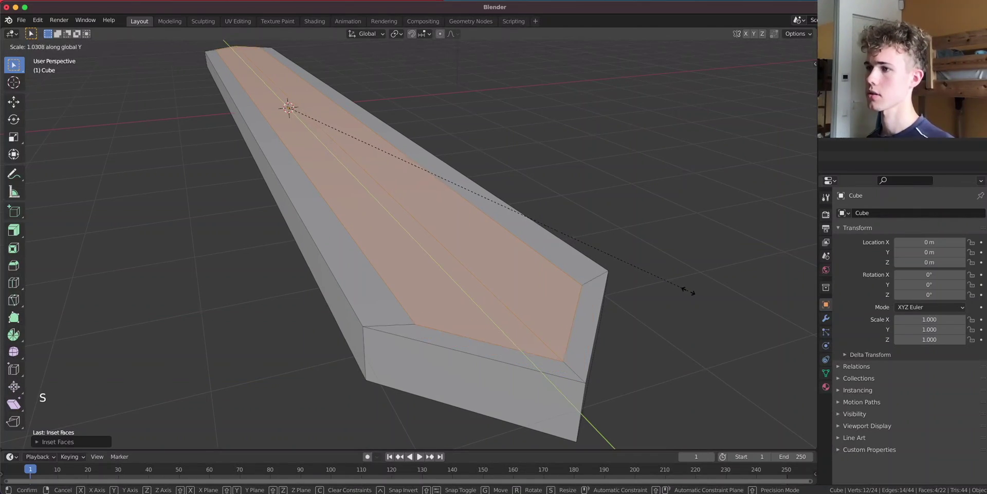
pyautogui.click(202, 354)
pyautogui.scroll(-2, 211, 352)
pyautogui.moveTo(256, 337); pyautogui.dragTo(529, 330, button='middle')
pyautogui.press('Tab')
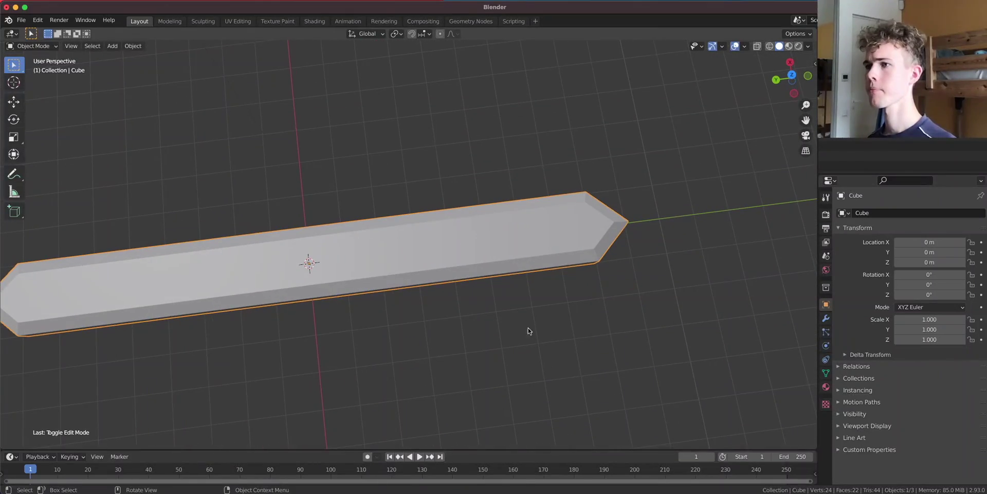
# - Inset the raised top and bottom faces again by about 0.37 m to outline a narrow central strip
pyautogui.press('Tab')
pyautogui.scroll(2, 659, 236)
pyautogui.moveTo(659, 237); pyautogui.dragTo(346, 238, button='middle')
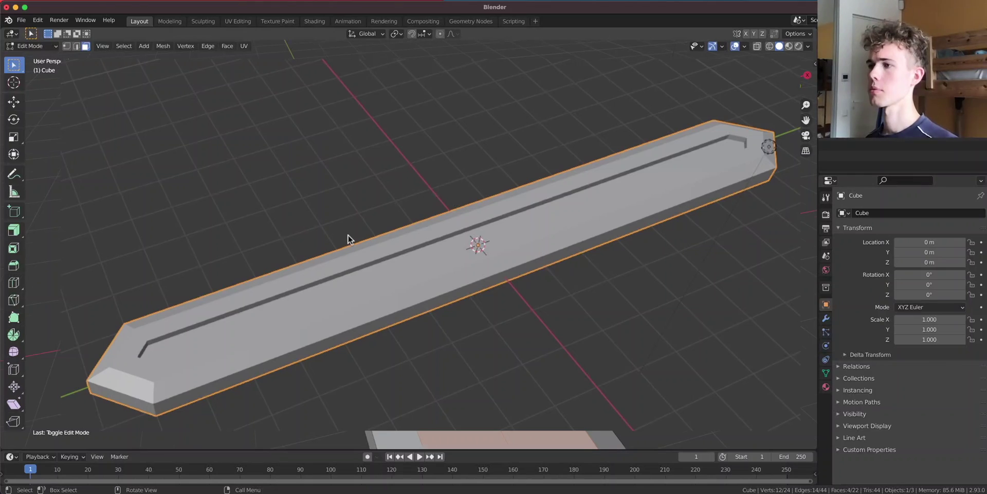
pyautogui.press('i')
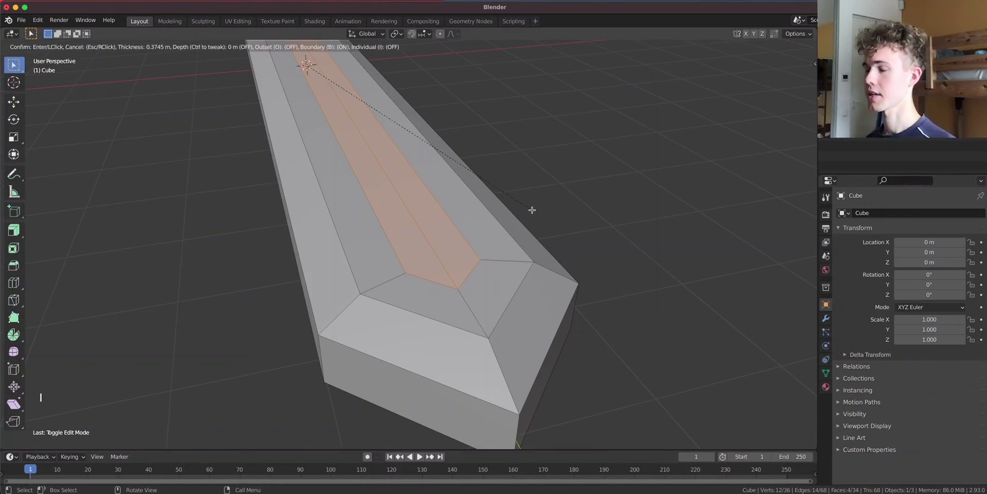
pyautogui.click(531, 209)
pyautogui.press('e')
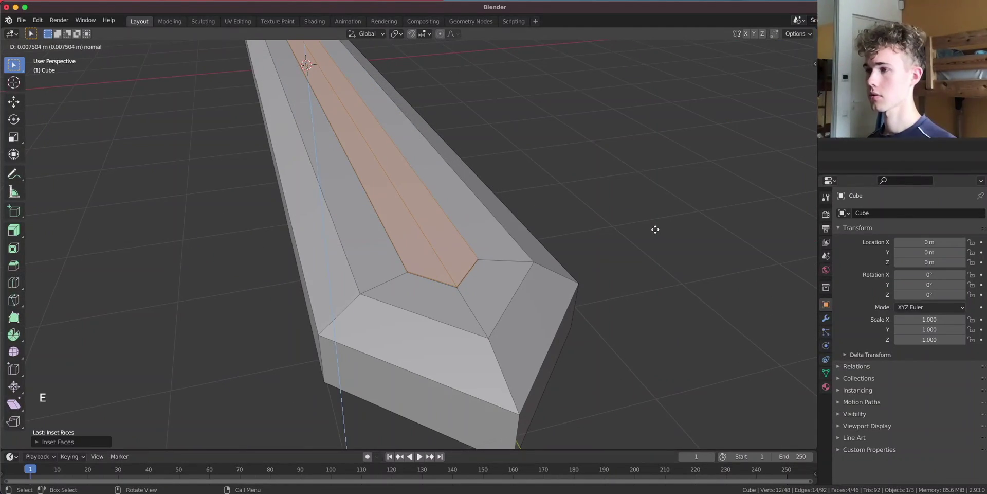
pyautogui.click(656, 229)
pyautogui.press('super+z')
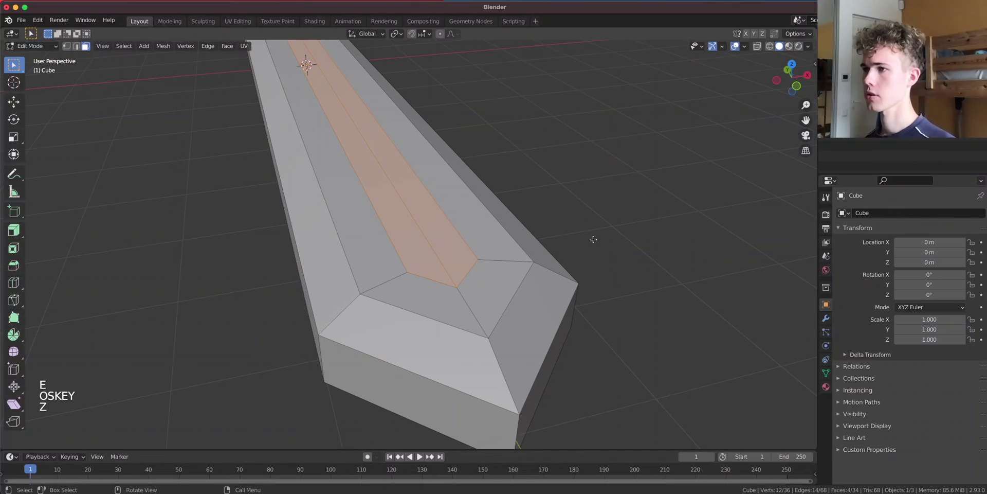
# - Extrude the central strips inward along their normals to sink a groove into the bar's top and bottom, checking in X-ray view
pyautogui.moveTo(593, 239); pyautogui.dragTo(234, 253, button='middle')
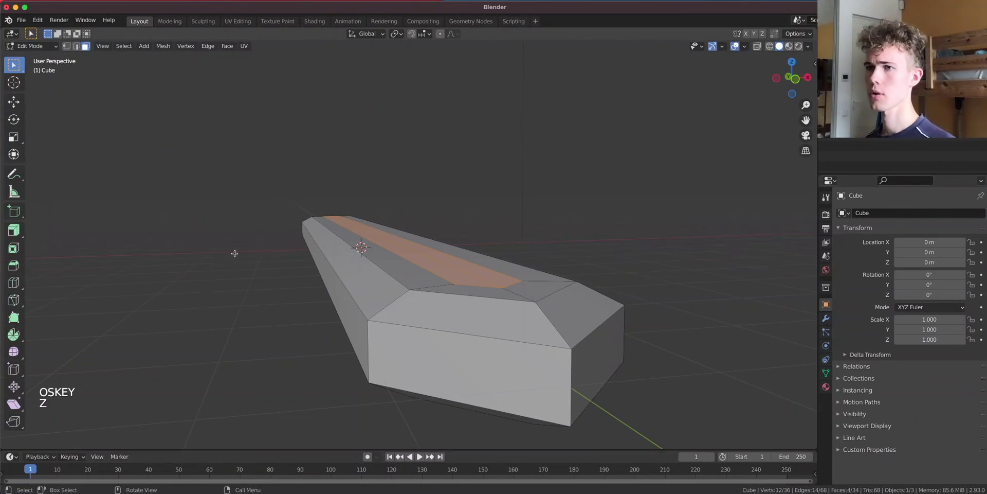
pyautogui.moveTo(14, 229); pyautogui.dragTo(72, 271)
pyautogui.moveTo(355, 283); pyautogui.dragTo(401, 282, button='middle')
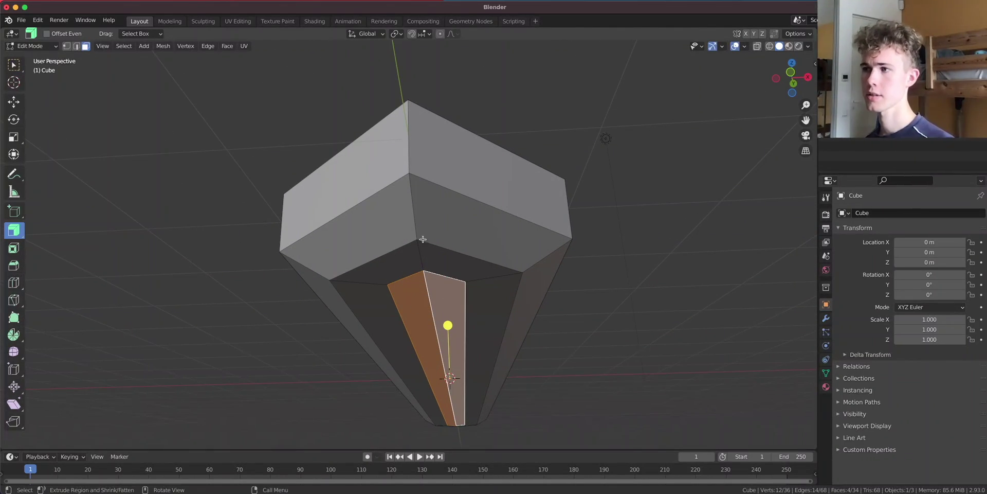
pyautogui.moveTo(432, 228); pyautogui.dragTo(432, 188, button='middle')
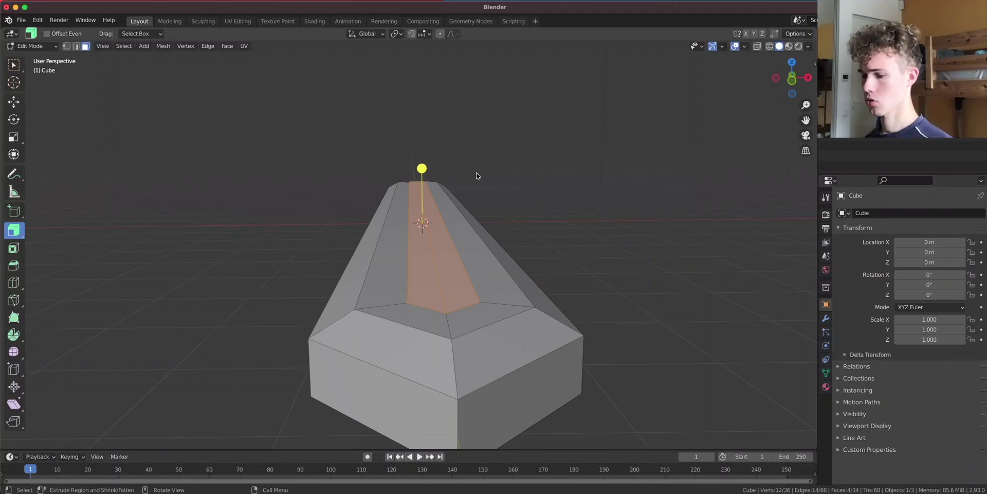
pyautogui.hotkey('alt', 'z')
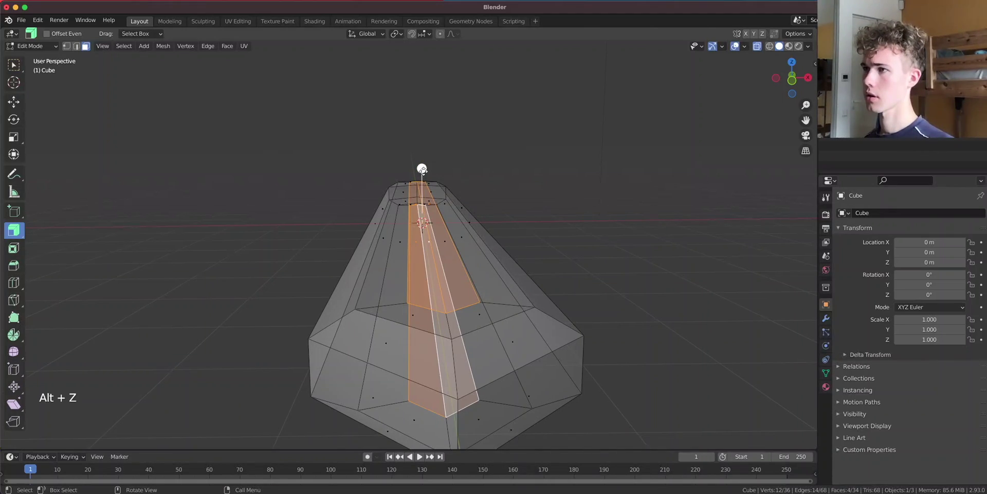
pyautogui.moveTo(423, 171); pyautogui.dragTo(415, 164, button='middle')
pyautogui.moveTo(356, 157)
pyautogui.mouseDown()
pyautogui.moveTo(357, 172)
pyautogui.moveTo(358, 164)
pyautogui.mouseUp()
pyautogui.press('Tab')
pyautogui.moveTo(555, 235); pyautogui.dragTo(375, 233, button='middle')
pyautogui.hotkey('alt', 'z')
# - Place a new cube beside the bar, about 4.6 m along negative X, and delete the light
pyautogui.hotkey('shift', 'a')
pyautogui.click(406, 238)
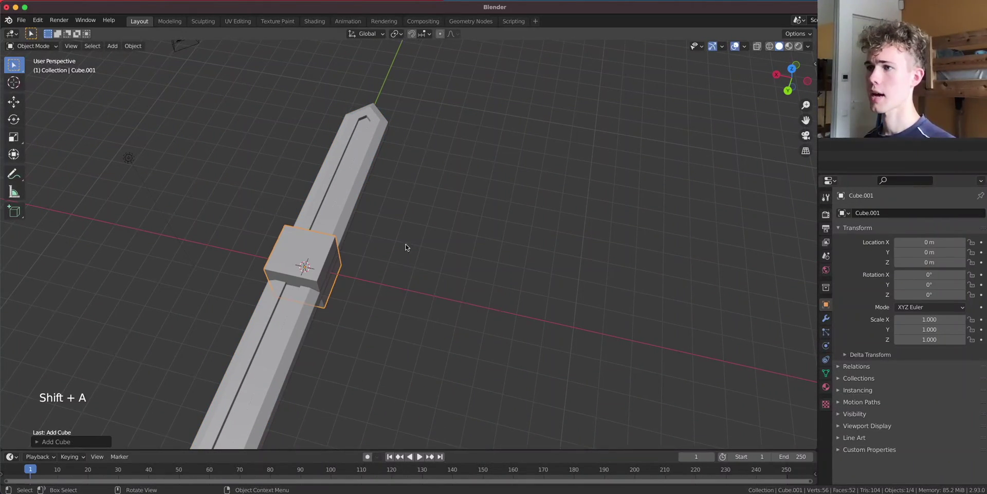
pyautogui.press('g')
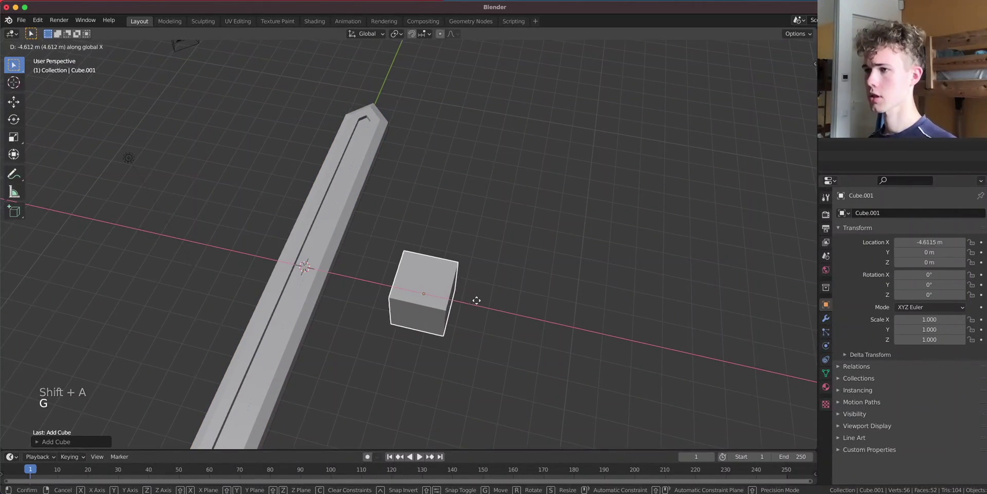
pyautogui.click(481, 302)
pyautogui.press('x')
# - Create a geometry node tree for the branch cube and move its Group Input and Group Output nodes farther apart
pyautogui.click(471, 21)
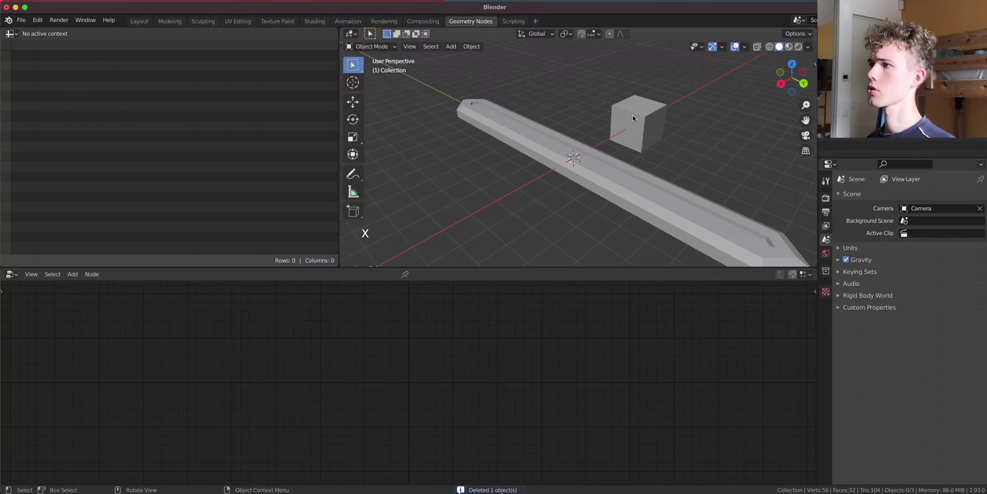
pyautogui.click(406, 274)
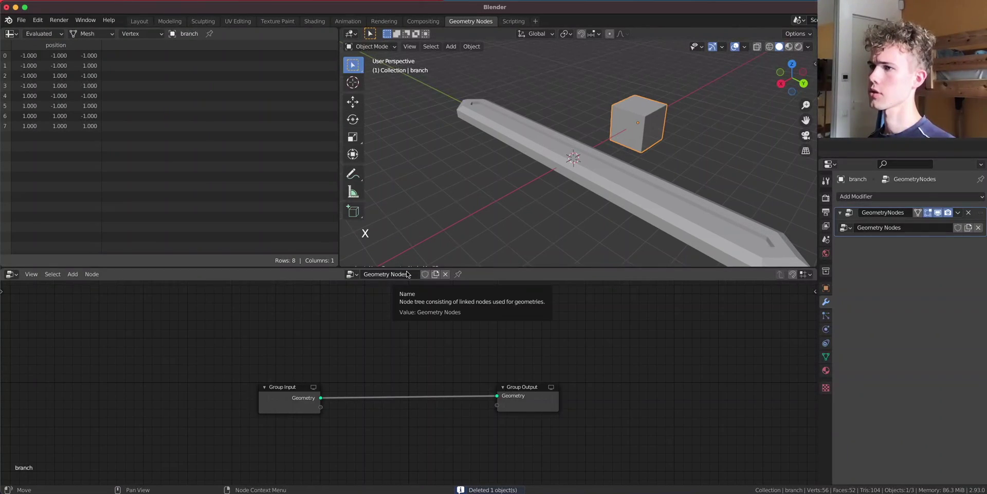
pyautogui.moveTo(295, 403); pyautogui.dragTo(169, 396)
pyautogui.moveTo(517, 404); pyautogui.dragTo(595, 410)
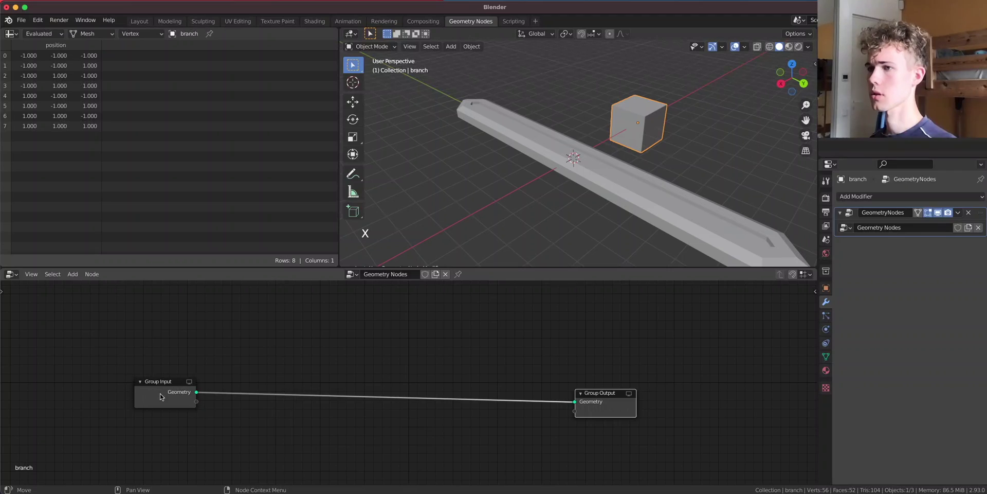
# - Replace the Group Input node with an Object Info node that references the detail bar and feeds its geometry to the Group Output
pyautogui.hotkey('ctrl', 'x')
pyautogui.hotkey('shift', 'a')
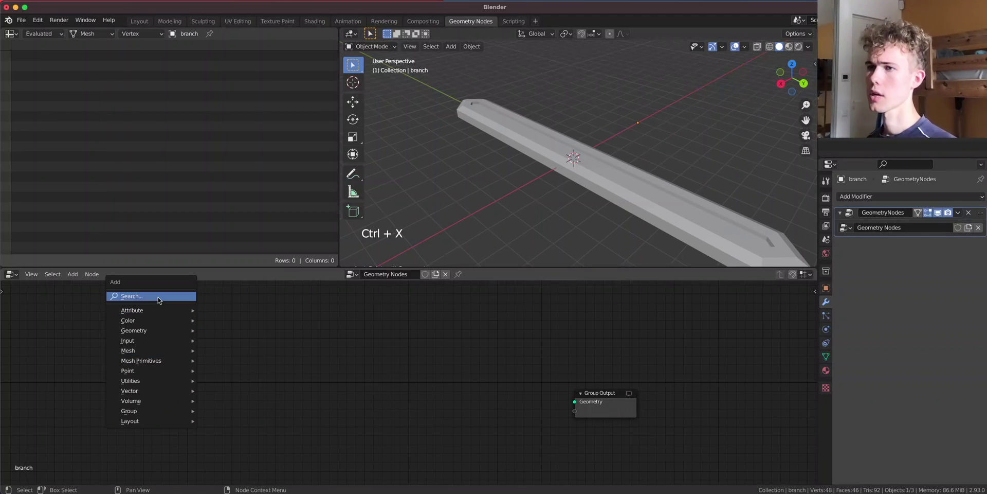
pyautogui.click(159, 295)
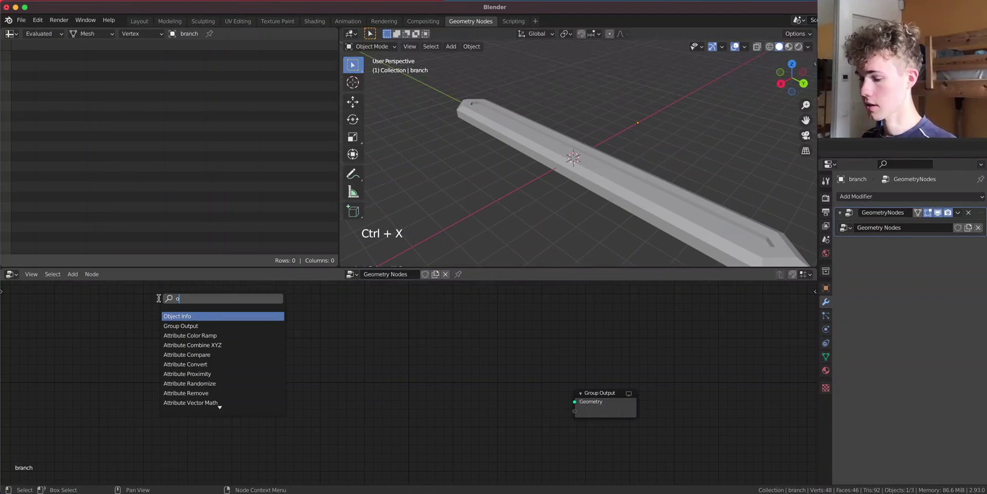
pyautogui.write('objec')
pyautogui.click(189, 315)
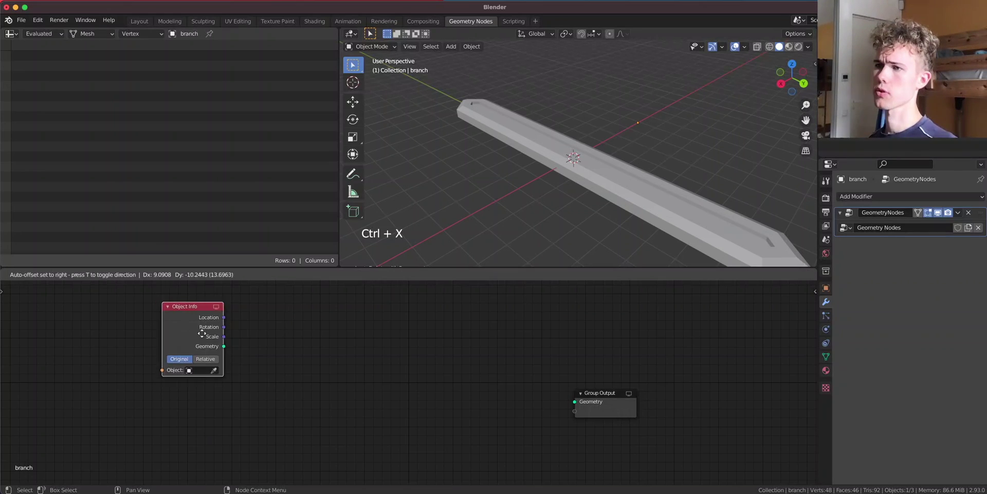
pyautogui.click(206, 337)
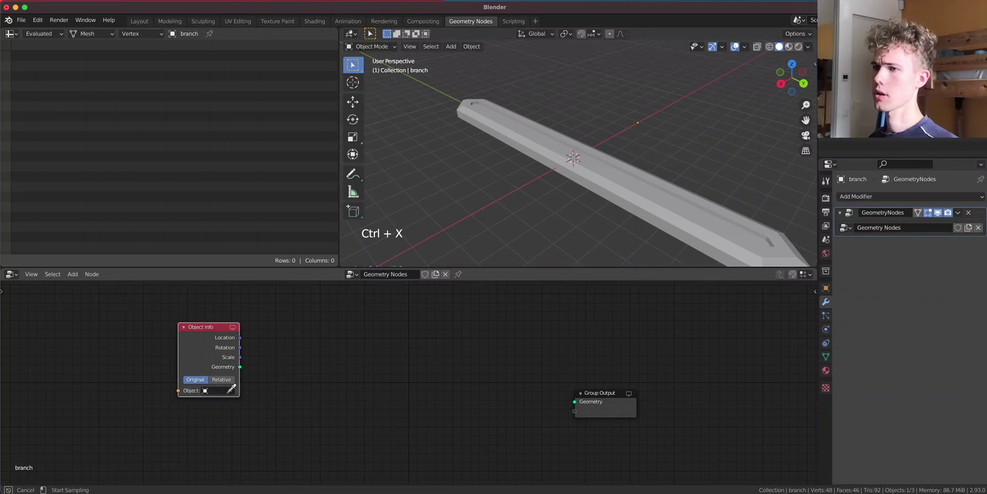
pyautogui.click(588, 182)
# - Hide the original detail bar and select the branch object again
pyautogui.moveTo(589, 182); pyautogui.dragTo(617, 138, button='middle')
pyautogui.click(482, 154)
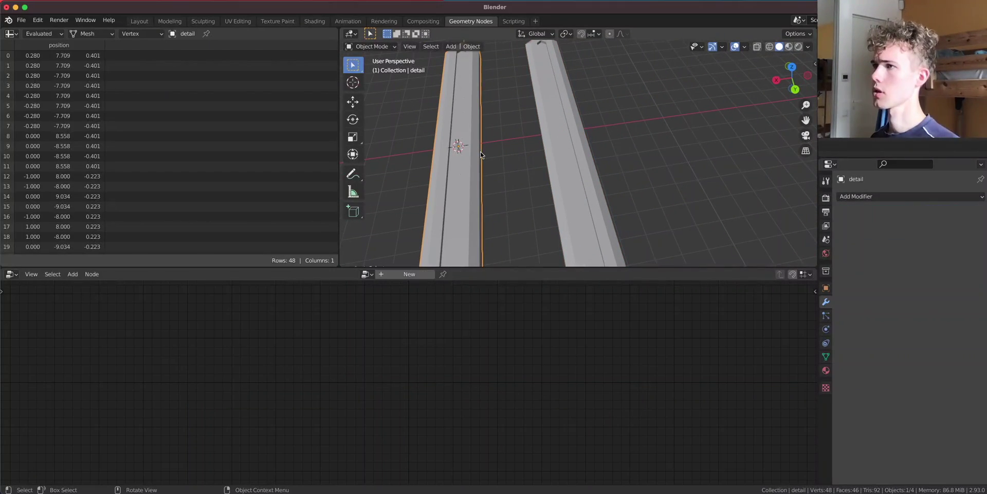
pyautogui.press('h')
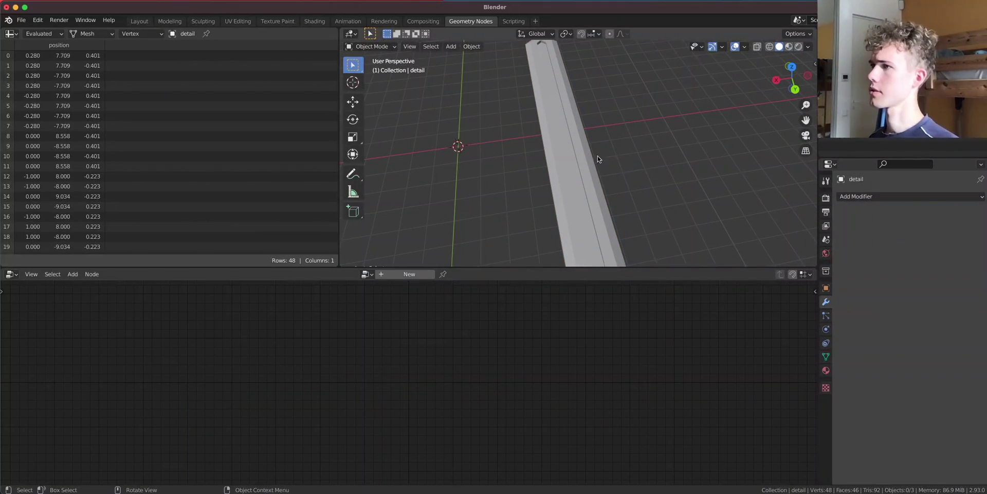
pyautogui.click(591, 156)
# - Widen the 3D viewport over the spreadsheet area to give the branch more room
pyautogui.moveTo(341, 30); pyautogui.dragTo(288, 27)
pyautogui.moveTo(432, 110); pyautogui.dragTo(520, 112, button='middle')
pyautogui.scroll(-3, 520, 111)
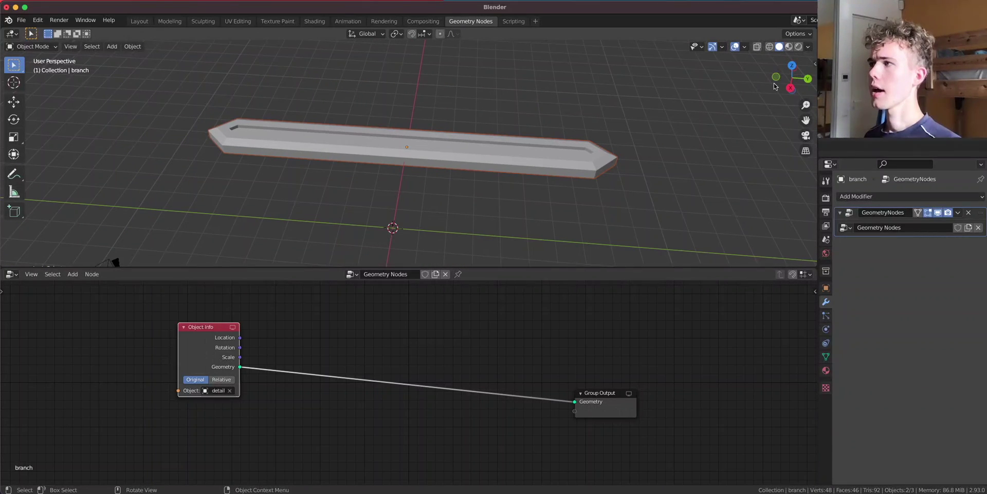
# - View the branch from the top and annotate one angled guide line on each side of the bar
pyautogui.click(791, 68)
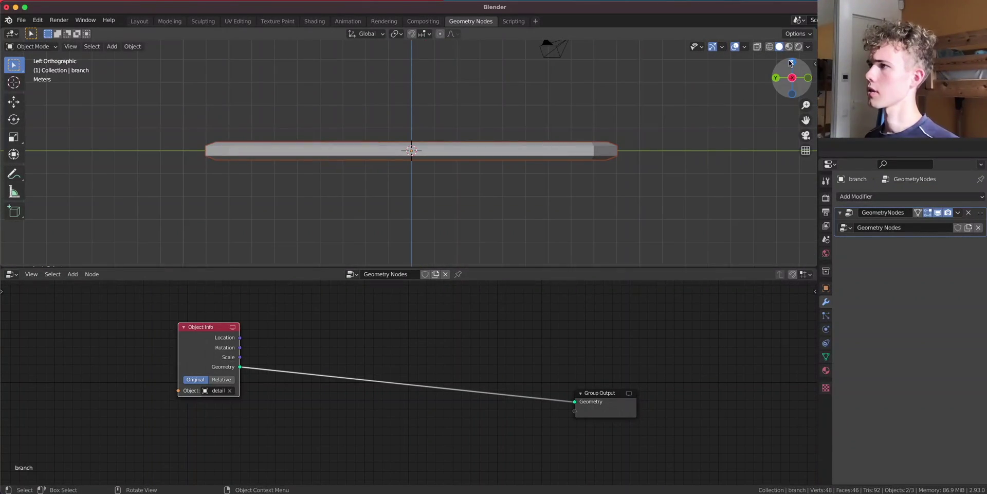
pyautogui.moveTo(791, 63); pyautogui.dragTo(626, 242)
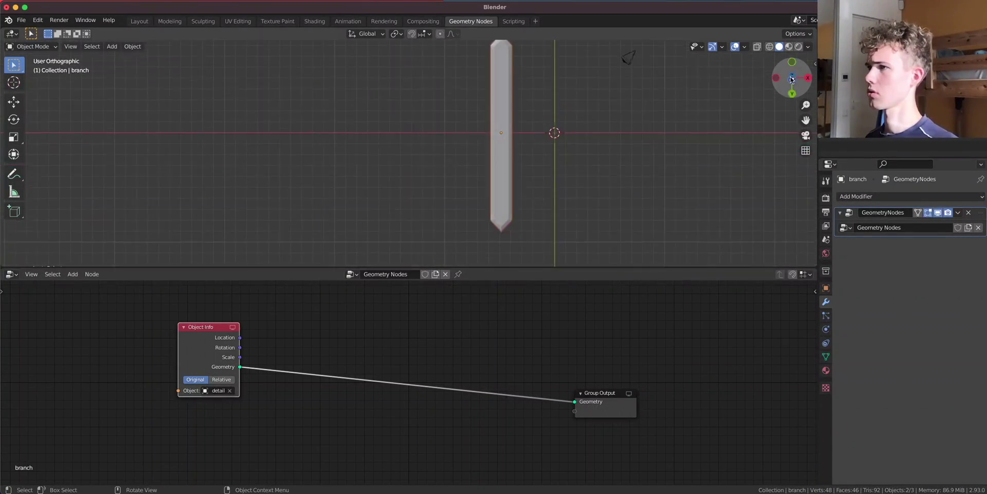
pyautogui.click(792, 78)
pyautogui.moveTo(529, 168); pyautogui.dragTo(634, 187, button='middle')
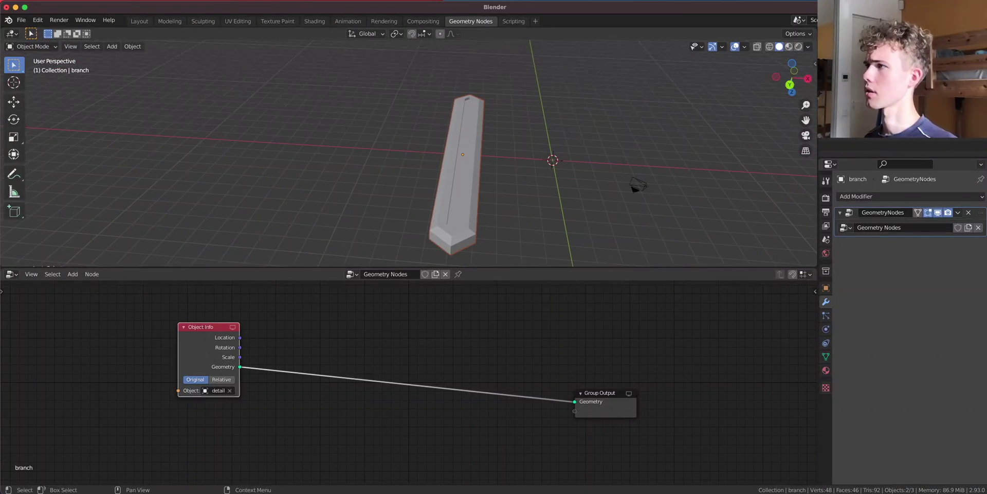
pyautogui.click(791, 64)
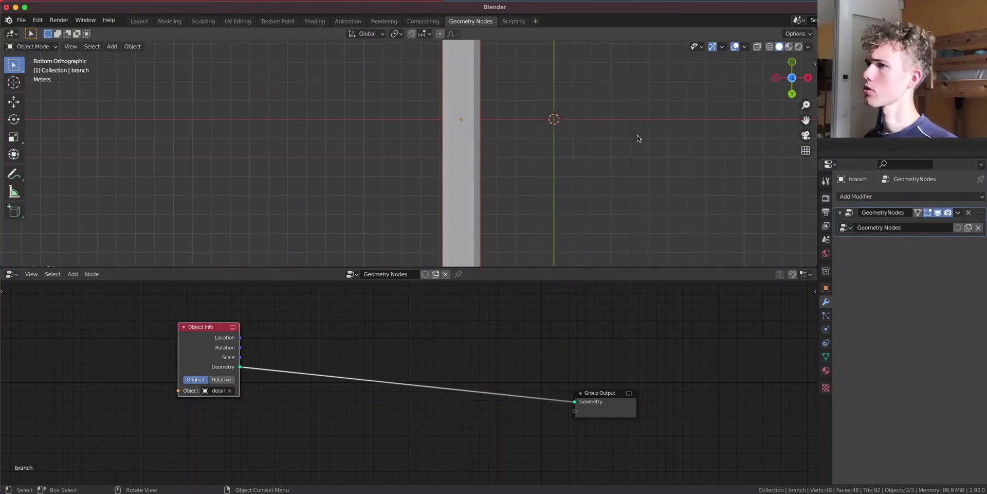
pyautogui.click(792, 79)
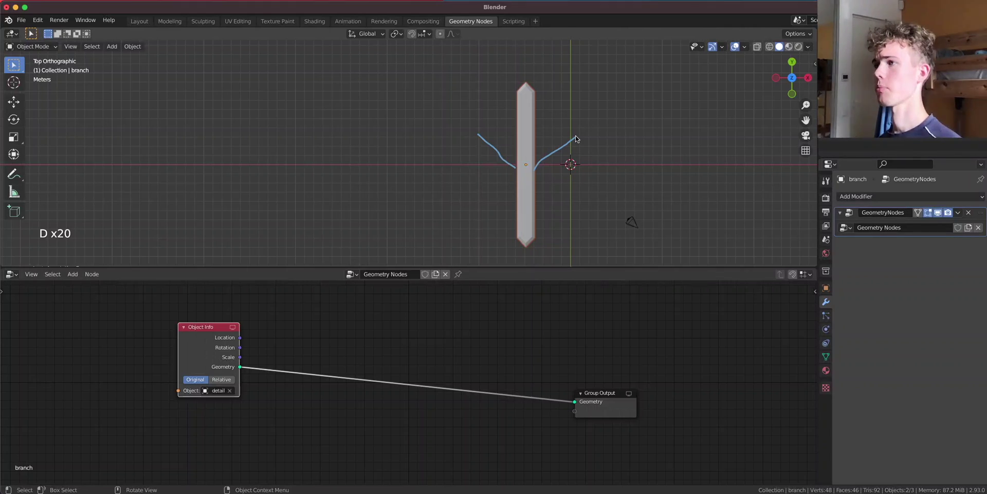
# - Add a Transform node below the link between Object Info and Group Output
pyautogui.hotkey('shift', 'a')
pyautogui.click(381, 335)
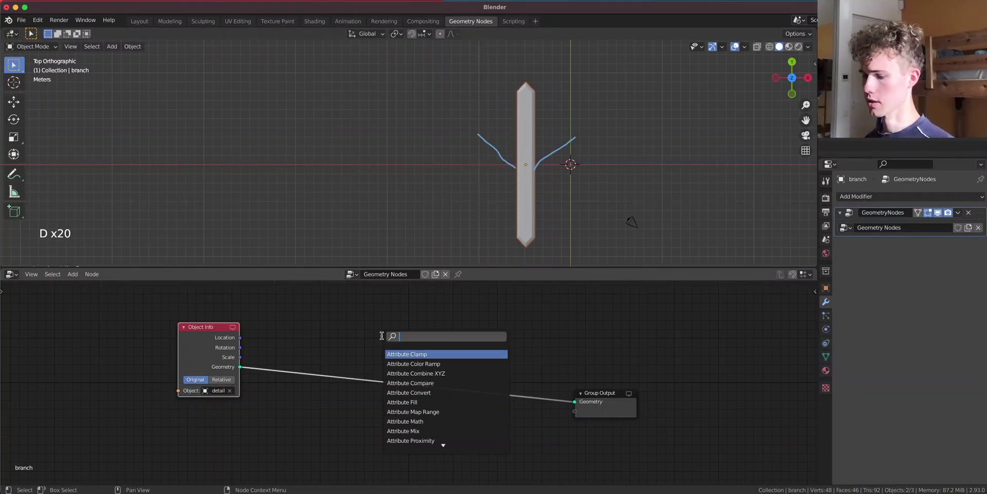
pyautogui.click(406, 354)
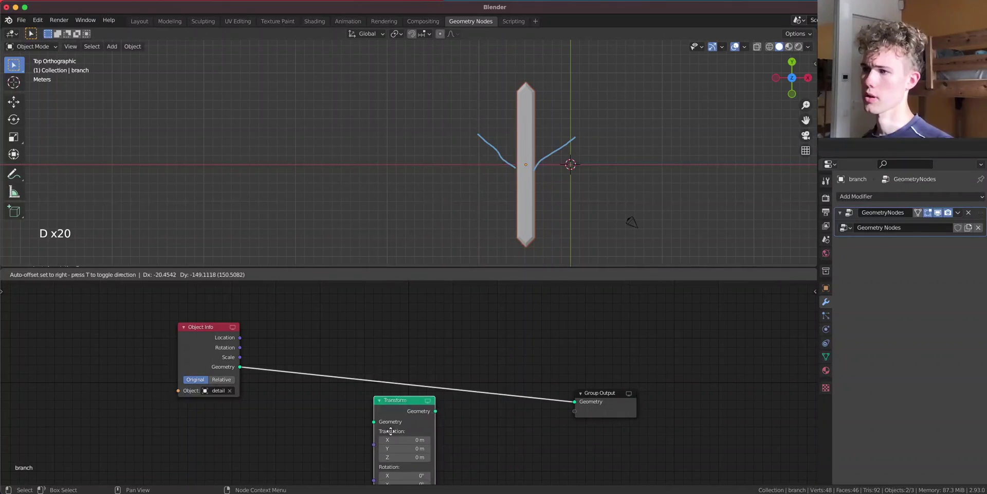
pyautogui.moveTo(444, 386); pyautogui.dragTo(448, 383, button='middle')
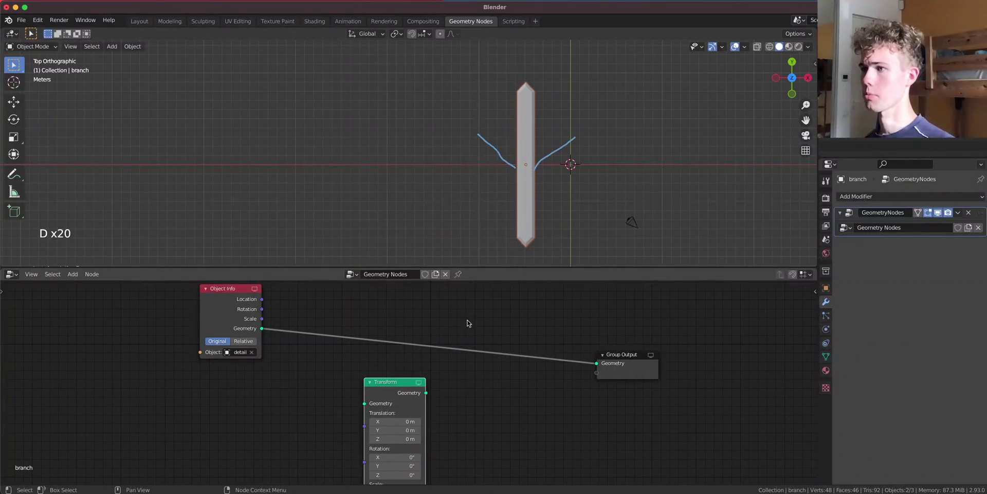
# - Insert a Join Geometry node before the Group Output and feed it the Object Info geometry both directly and through the Transform node
pyautogui.hotkey('shift', 'a')
pyautogui.click(472, 315)
pyautogui.write('j')
pyautogui.press('Return')
pyautogui.click(529, 353)
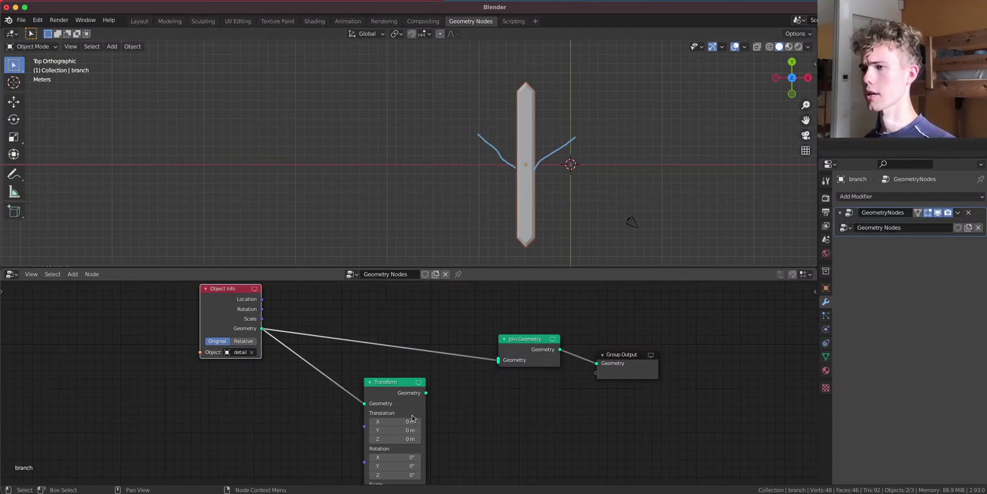
pyautogui.moveTo(425, 393); pyautogui.dragTo(507, 369)
# - Set the Transform node's X translation to about 3.82 m and its Z rotation to about -56.1° to tilt the second bar
pyautogui.scroll(2, 499, 365)
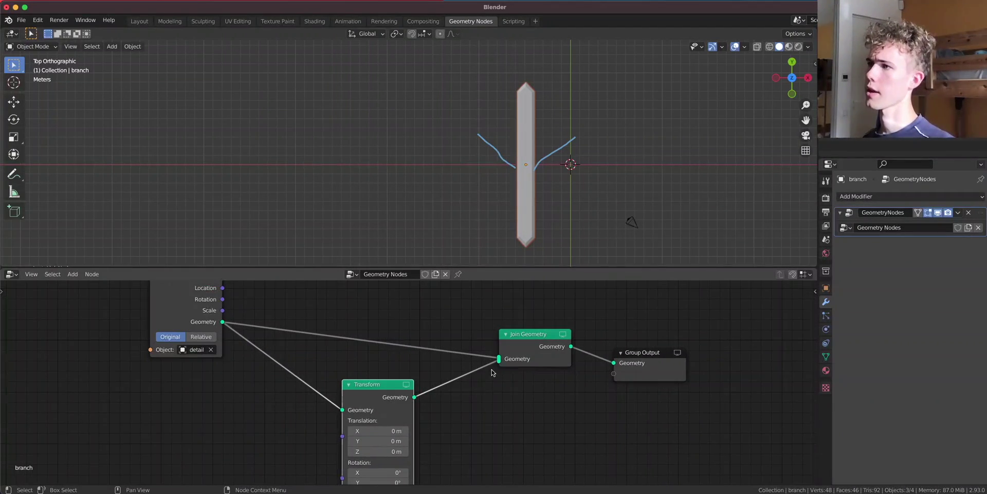
pyautogui.moveTo(495, 394); pyautogui.dragTo(533, 324, button='middle')
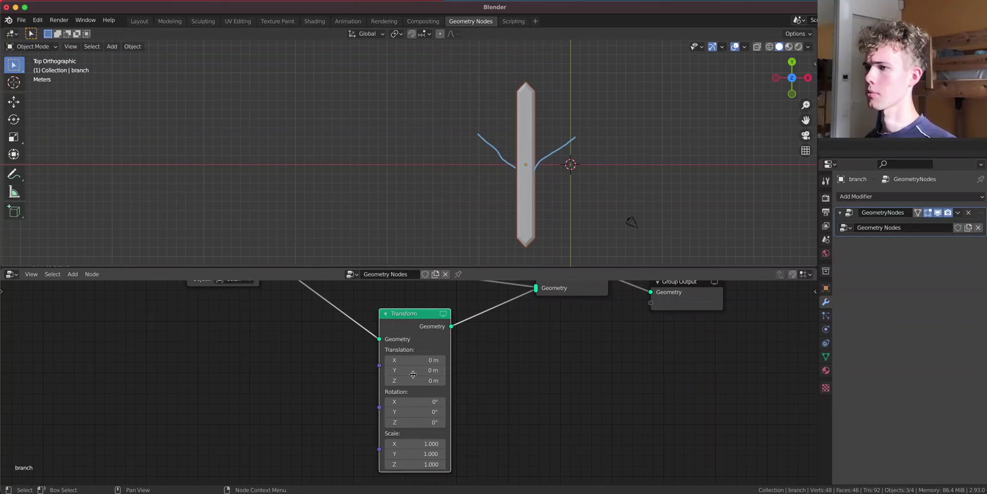
pyautogui.moveTo(407, 360); pyautogui.dragTo(437, 360)
pyautogui.scroll(3, 589, 174)
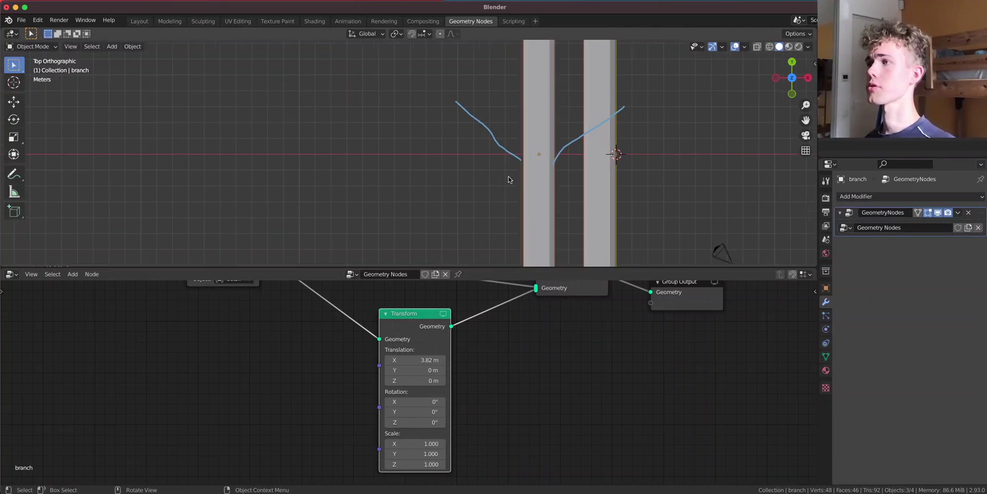
pyautogui.scroll(-2, 484, 182)
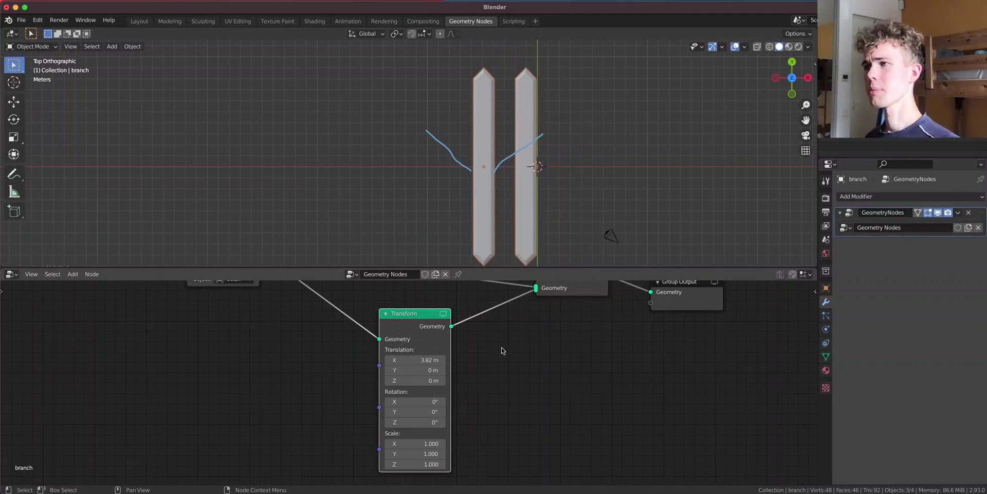
pyautogui.moveTo(419, 422); pyautogui.dragTo(367, 422)
pyautogui.scroll(2, 528, 216)
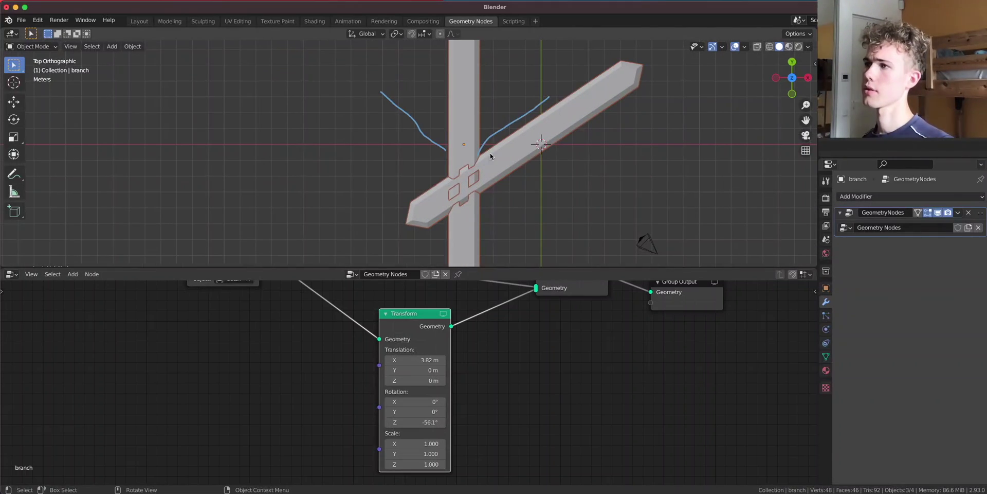
pyautogui.scroll(4, 420, 217)
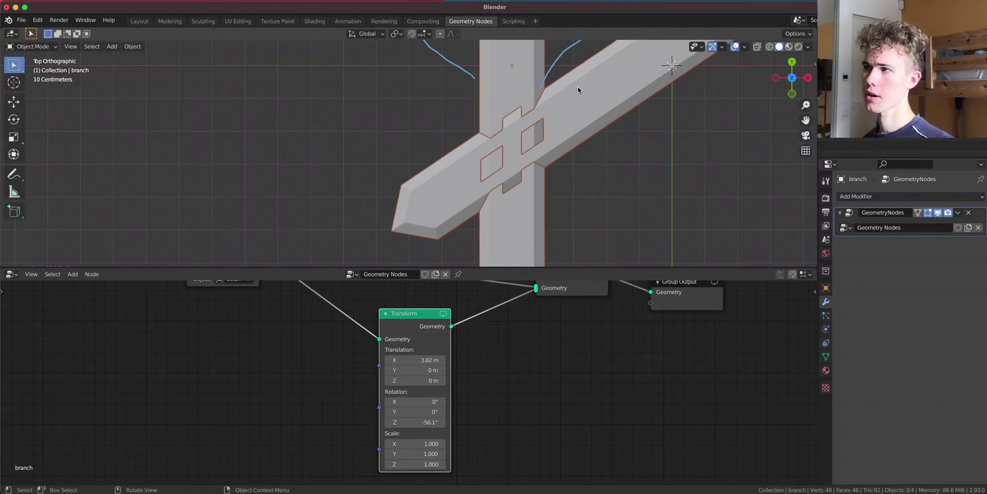
pyautogui.keyDown('shift'); pyautogui.moveTo(578, 90); pyautogui.dragTo(501, 188, button='middle'); pyautogui.keyUp('shift')
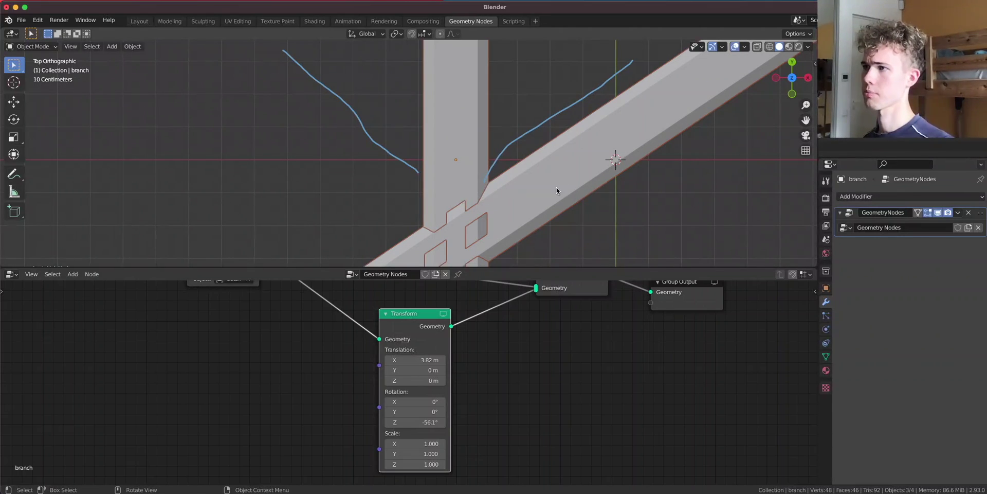
pyautogui.scroll(-4, 556, 190)
pyautogui.press('Tab')
pyautogui.press('Tab')
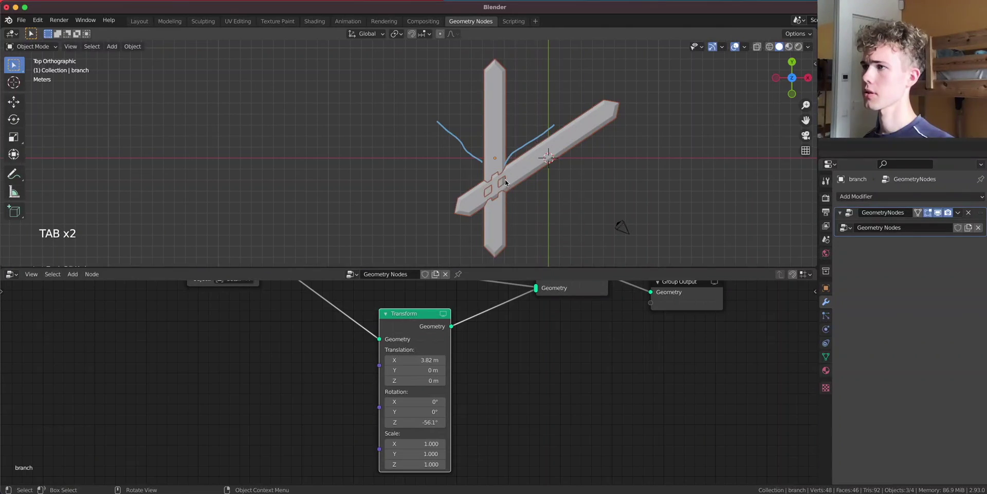
# - Unhide the detail bar and select all of its geometry in Edit Mode
pyautogui.click(869, 88)
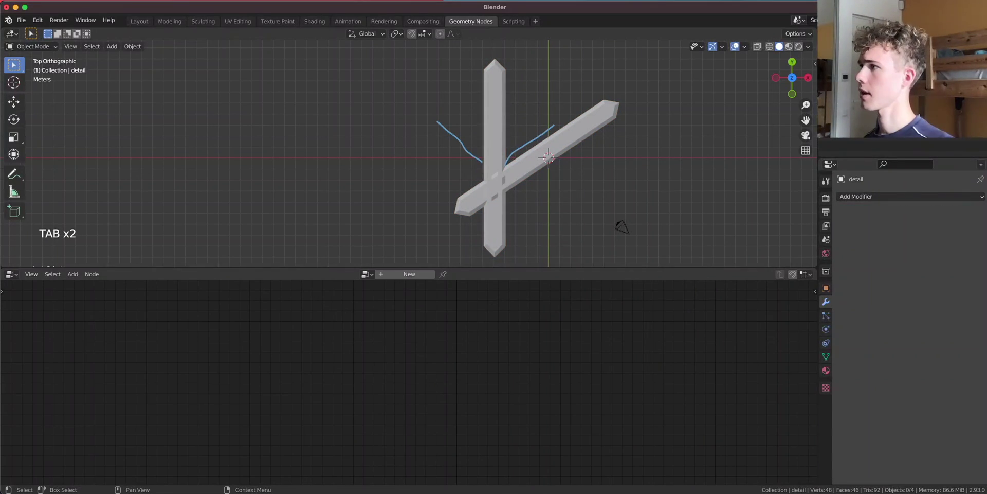
pyautogui.click(972, 88)
pyautogui.press('Tab')
pyautogui.press('a')
pyautogui.press('g')
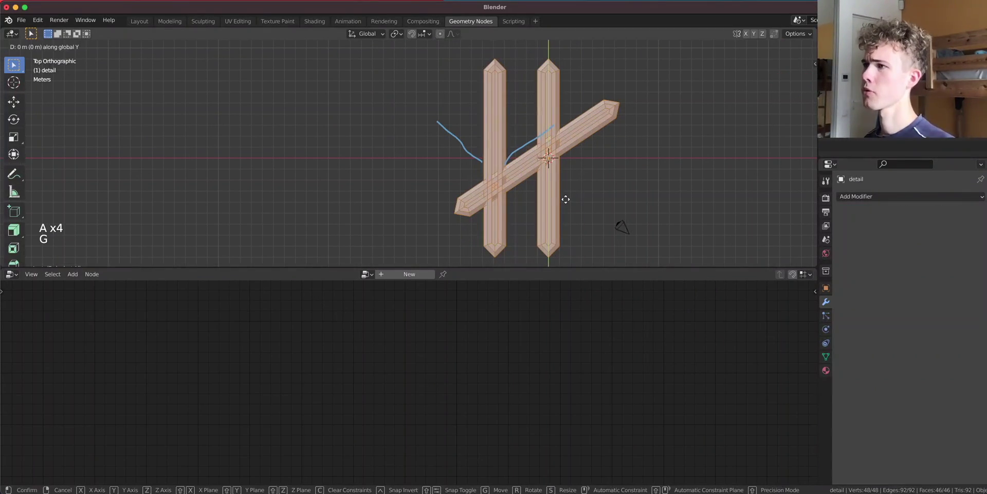
pyautogui.press('y')
pyautogui.rightClick(592, 150)
# - Move all of the detail bar's geometry about 9 m along positive Y so its pointed end sits on the object's origin, using X-ray view
pyautogui.scroll(4, 595, 158)
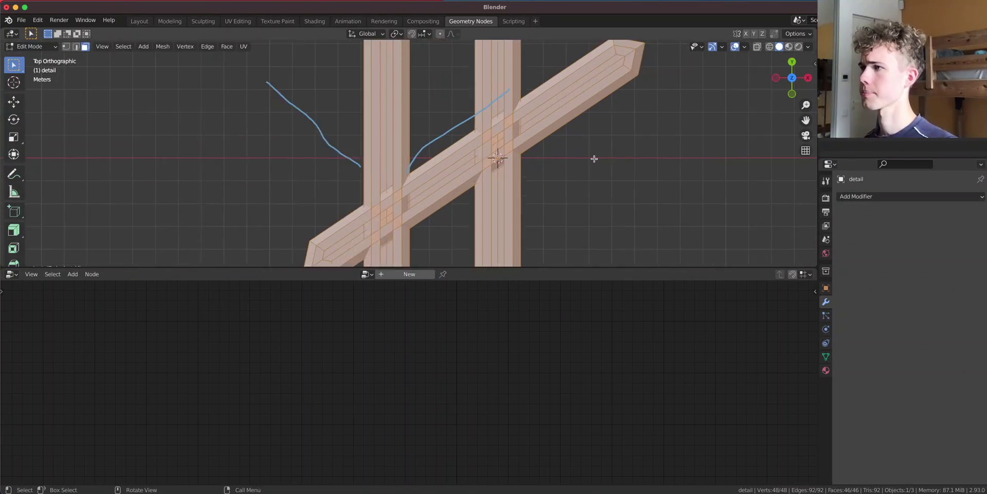
pyautogui.keyDown('shift'); pyautogui.moveTo(593, 159); pyautogui.dragTo(662, 187, button='middle'); pyautogui.keyUp('shift')
pyautogui.scroll(5, 576, 183)
pyautogui.press('g')
pyautogui.press('y')
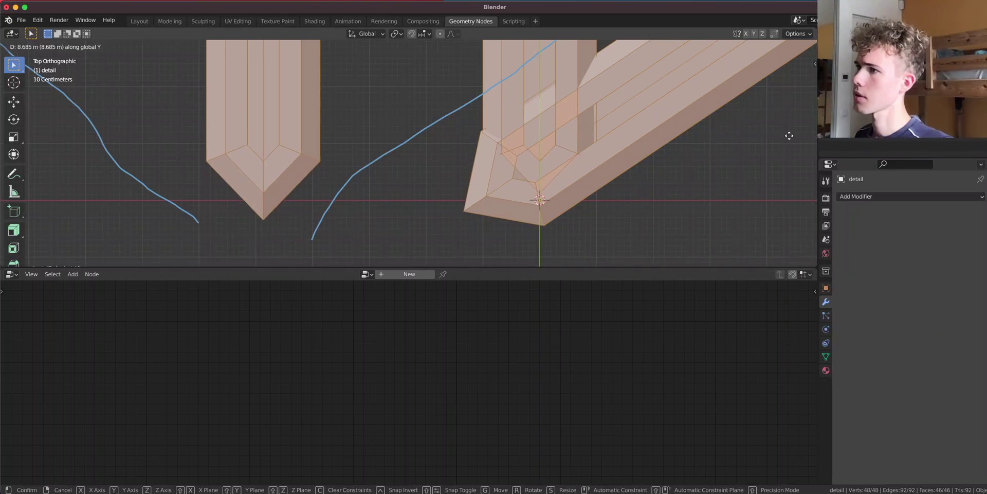
pyautogui.click(719, 151)
pyautogui.hotkey('alt', 'z')
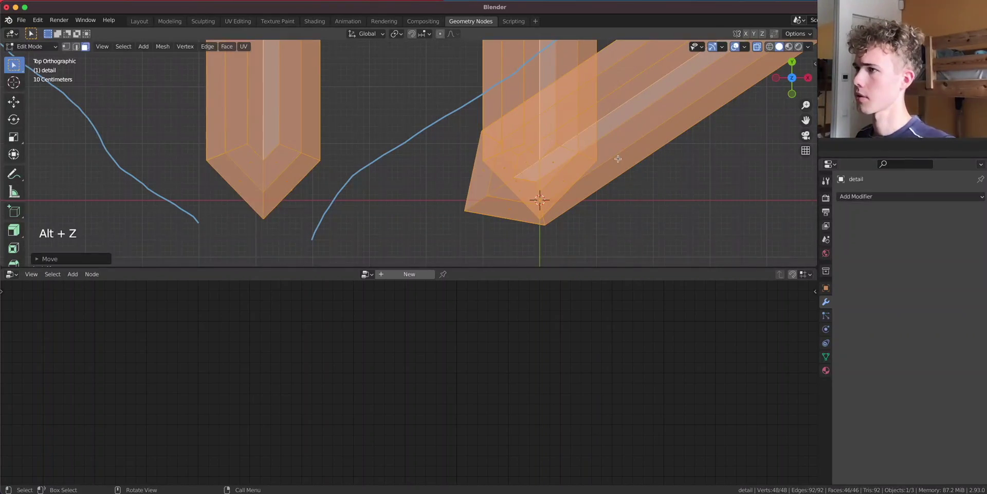
pyautogui.press('g')
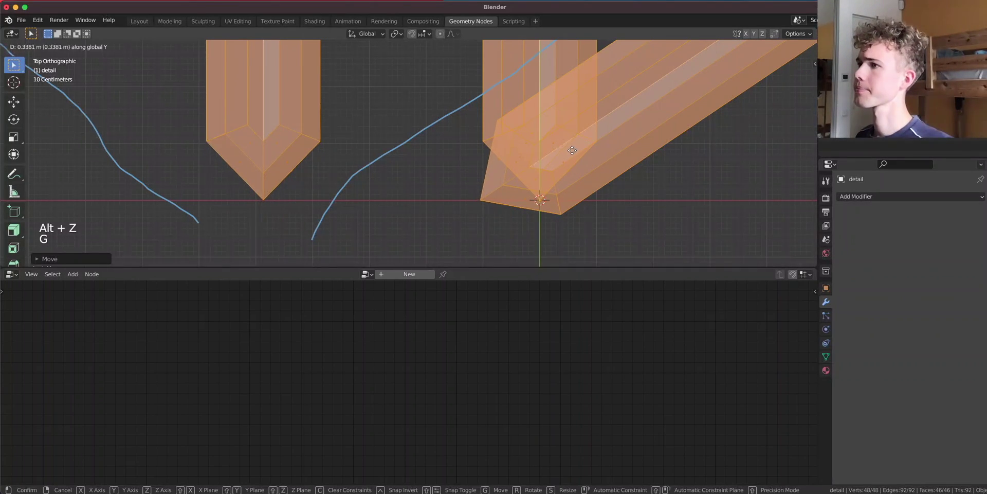
pyautogui.click(572, 150)
pyautogui.press('Tab')
# - Set the Transform node's translation to about -0.46 m in X and 8.13 m in Y so the tilted bar starts midway along the trunk
pyautogui.scroll(-6, 549, 193)
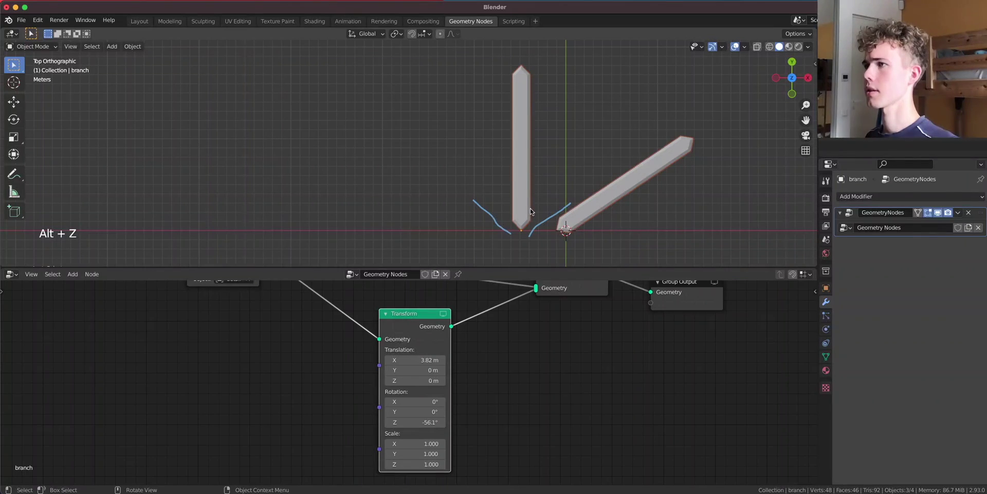
pyautogui.moveTo(416, 360); pyautogui.dragTo(362, 360)
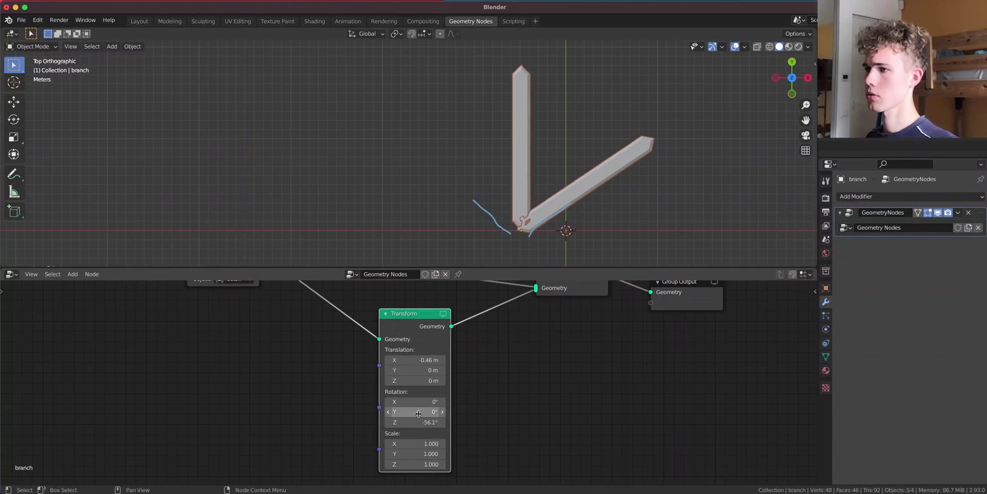
pyautogui.moveTo(418, 370); pyautogui.dragTo(445, 369)
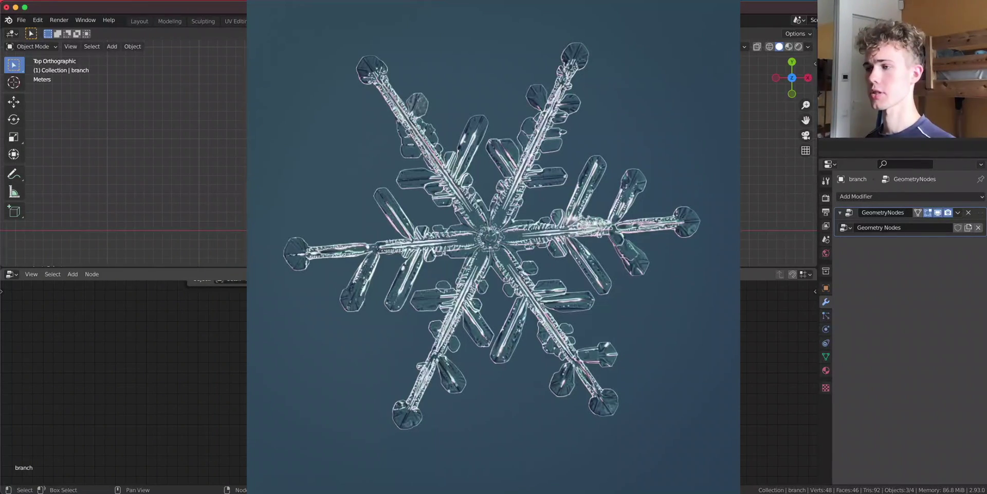
# - Set the Transform node's Z rotation to 60°
pyautogui.click(440, 425)
pyautogui.press('BackSpace')
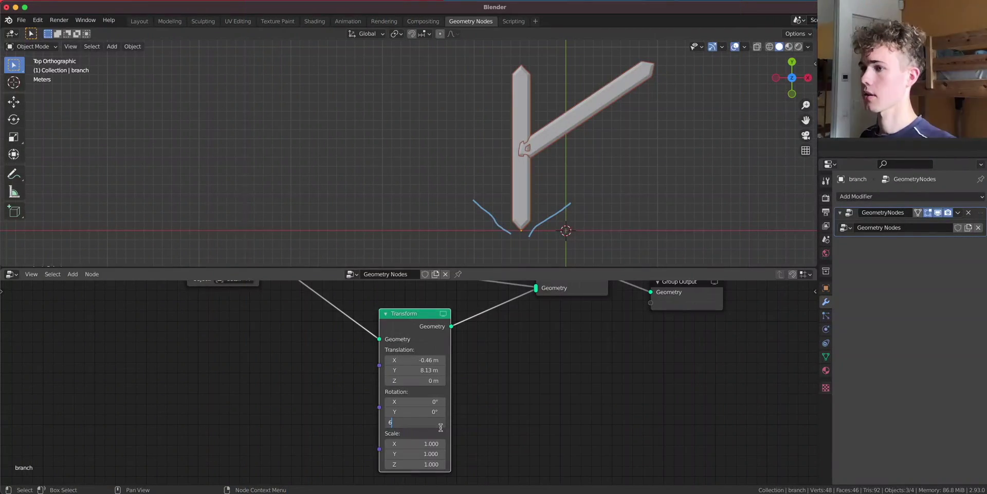
pyautogui.write('60')
pyautogui.press('Return')
pyautogui.scroll(3, 547, 168)
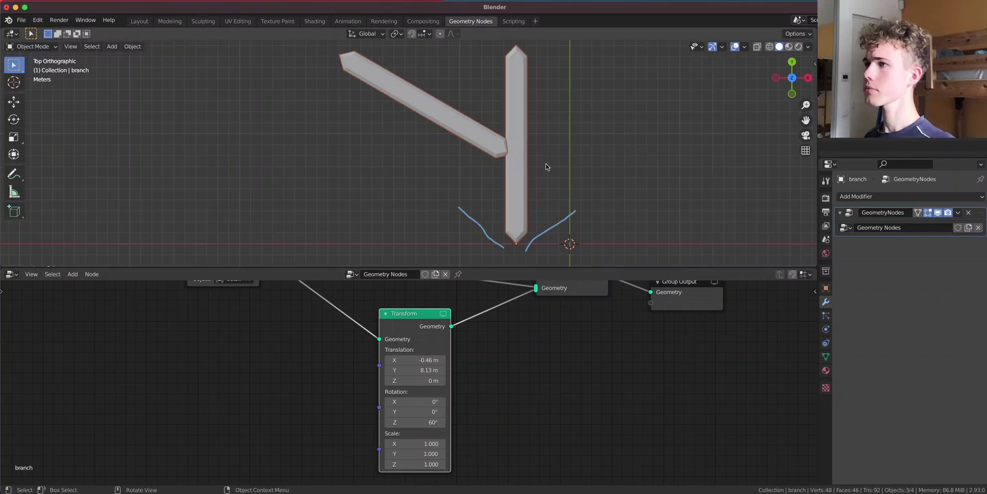
# - Add a Value node below Object Info and connect it to the Transform node's Scale
pyautogui.keyDown('shift'); pyautogui.moveTo(502, 163); pyautogui.dragTo(516, 199, button='middle'); pyautogui.keyUp('shift')
pyautogui.scroll(-4, 357, 410)
pyautogui.moveTo(293, 355); pyautogui.dragTo(385, 388, button='middle')
pyautogui.moveTo(344, 328); pyautogui.dragTo(243, 320)
pyautogui.scroll(3, 386, 339)
pyautogui.hotkey('shift', 'a')
pyautogui.click(385, 326)
pyautogui.write('value')
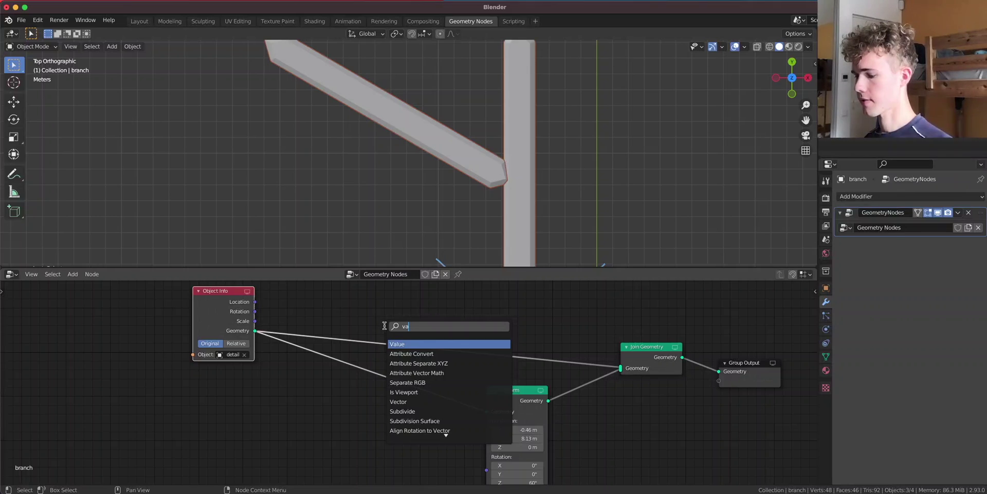
pyautogui.press('Return')
pyautogui.click(278, 444)
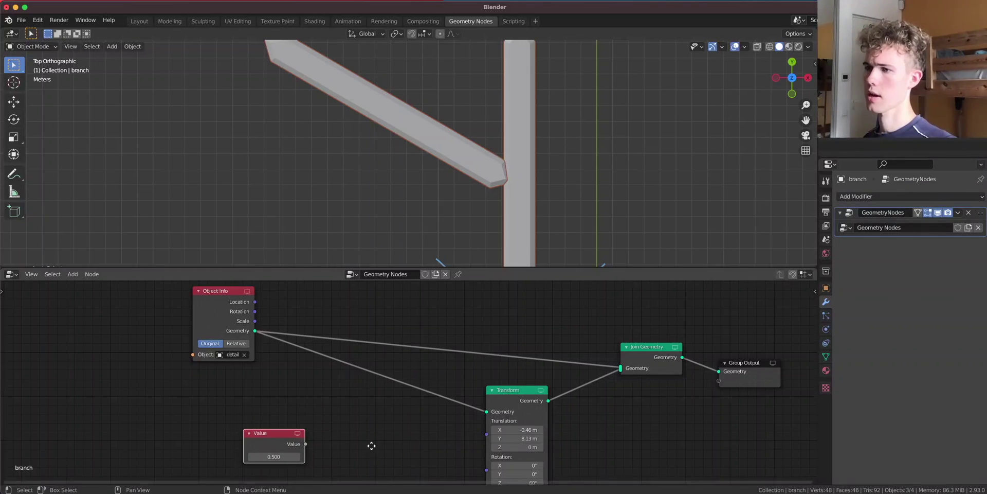
pyautogui.moveTo(370, 445); pyautogui.dragTo(375, 378, button='middle')
pyautogui.moveTo(324, 374); pyautogui.dragTo(506, 435)
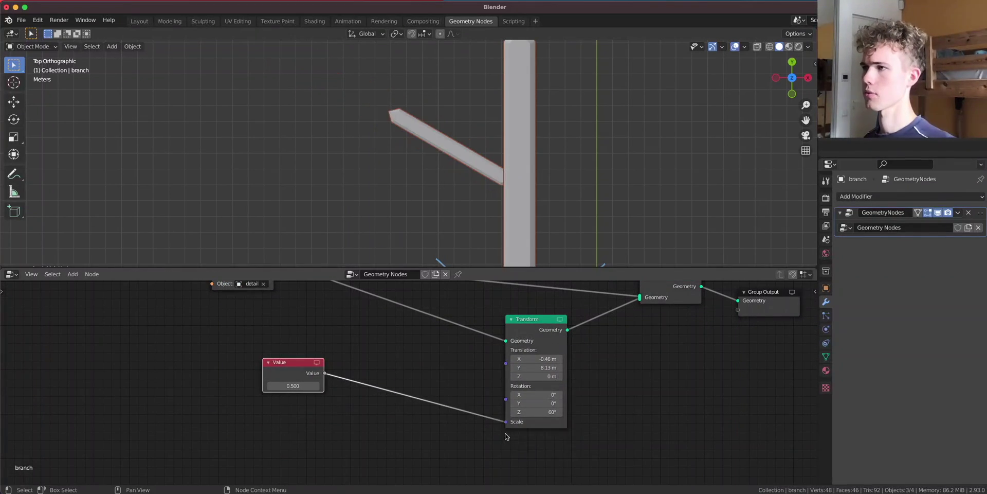
# - Insert a Combine XYZ node on the link between the Value node and the Transform node's Scale
pyautogui.scroll(3, 504, 193)
pyautogui.moveTo(505, 192); pyautogui.dragTo(561, 112, button='middle')
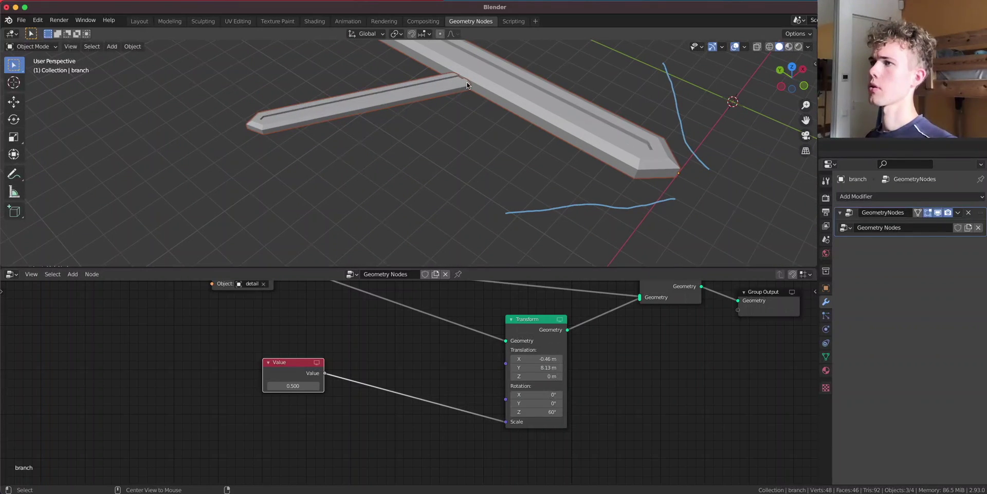
pyautogui.scroll(3, 467, 86)
pyautogui.keyDown('shift'); pyautogui.moveTo(467, 85); pyautogui.dragTo(521, 106, button='middle'); pyautogui.keyUp('shift')
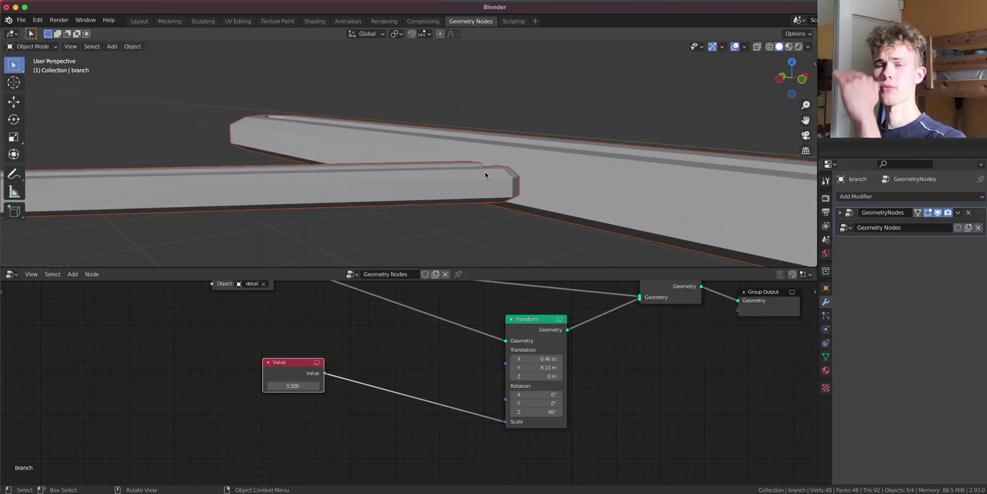
pyautogui.hotkey('shift', 'a')
pyautogui.click(417, 362)
pyautogui.write('comb')
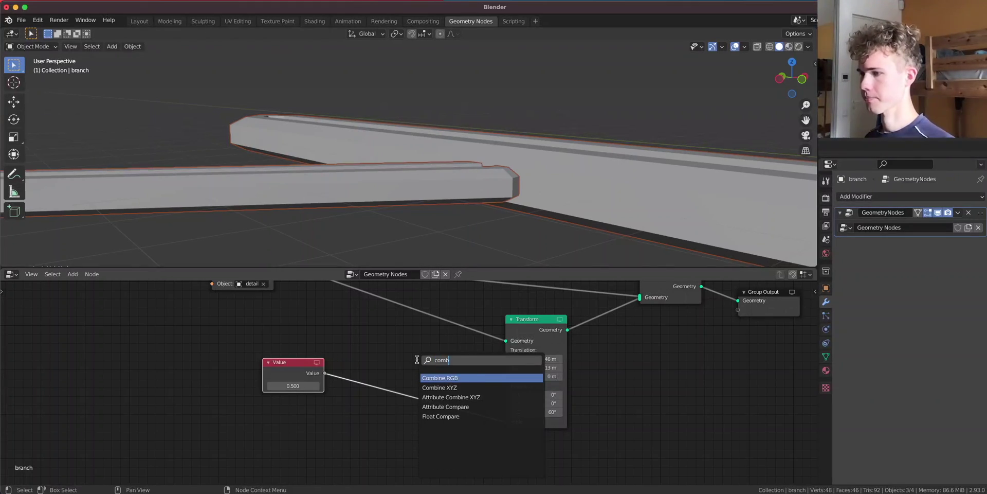
pyautogui.click(458, 387)
pyautogui.click(458, 387)
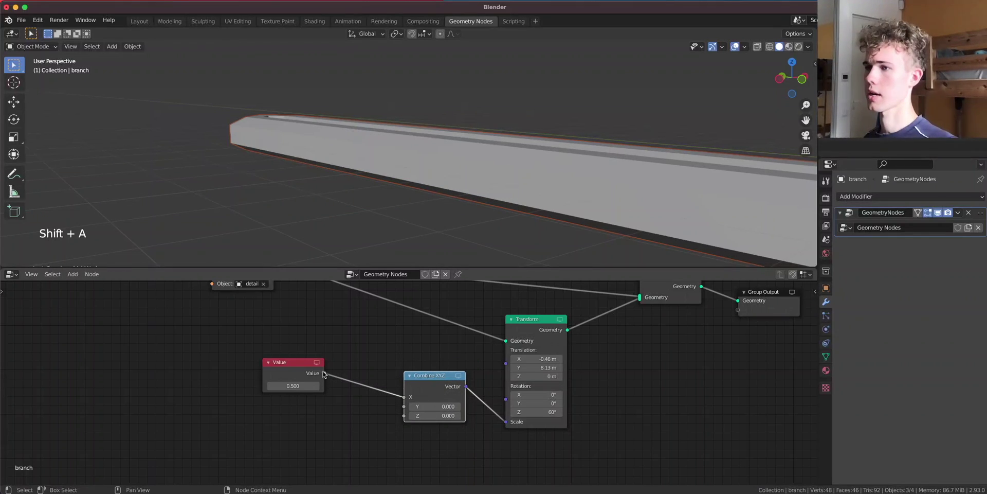
# - Connect the Value node to the Y input of Combine XYZ as well, and set its Z to 1
pyautogui.moveTo(325, 373); pyautogui.dragTo(448, 392)
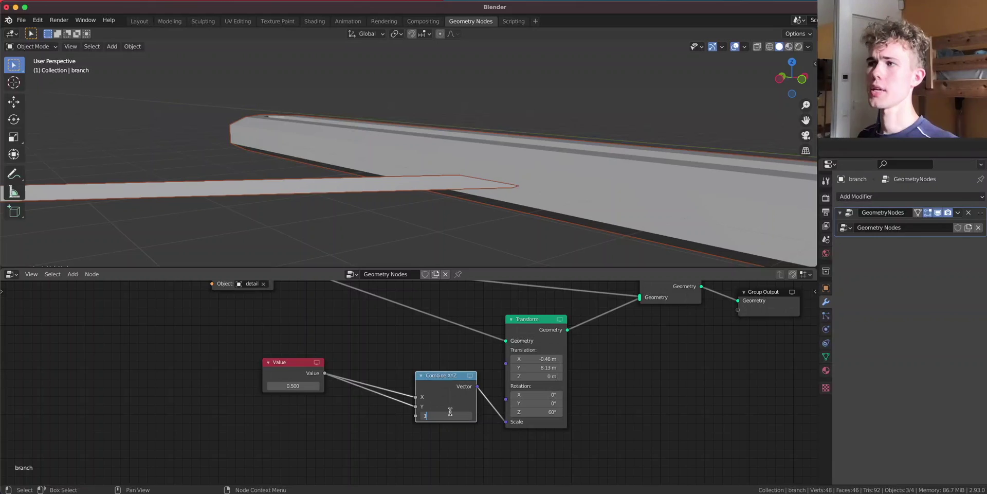
pyautogui.click(450, 412)
pyautogui.write('1')
pyautogui.press('Return')
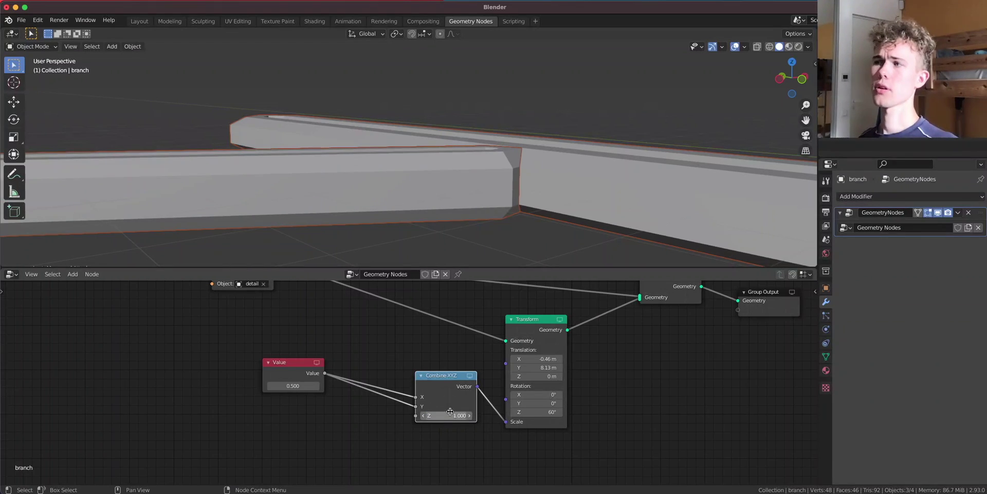
# - Try a side bar scale of about 0.32 in the Value node, and set it back to 0.5
pyautogui.moveTo(293, 385); pyautogui.dragTo(315, 384)
pyautogui.click(293, 385)
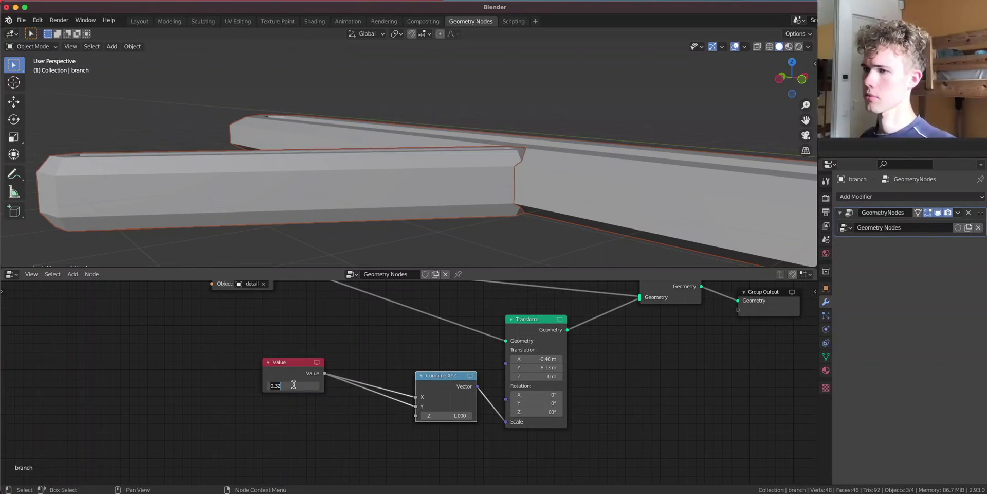
pyautogui.write('0.5')
pyautogui.press('Return')
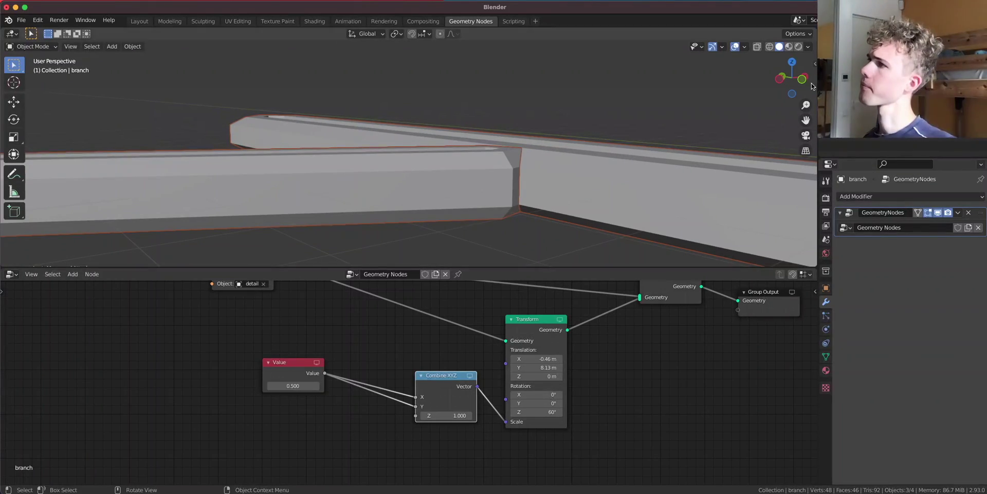
# - Move the Join Geometry and Group Output nodes farther out to make room beside the Transform node
pyautogui.click(792, 61)
pyautogui.scroll(-8, 492, 151)
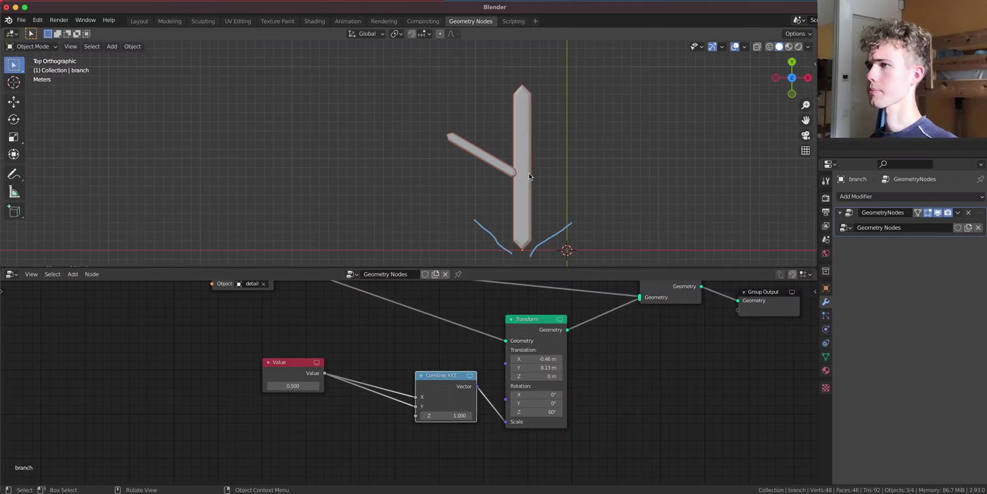
pyautogui.moveTo(638, 307); pyautogui.dragTo(556, 332, button='middle')
pyautogui.moveTo(582, 316); pyautogui.dragTo(594, 297)
pyautogui.moveTo(672, 330); pyautogui.dragTo(805, 317)
pyautogui.moveTo(605, 297); pyautogui.dragTo(668, 285)
# - Duplicate the Transform node, feed it the Object Info geometry, and connect its output to Join Geometry
pyautogui.click(438, 358)
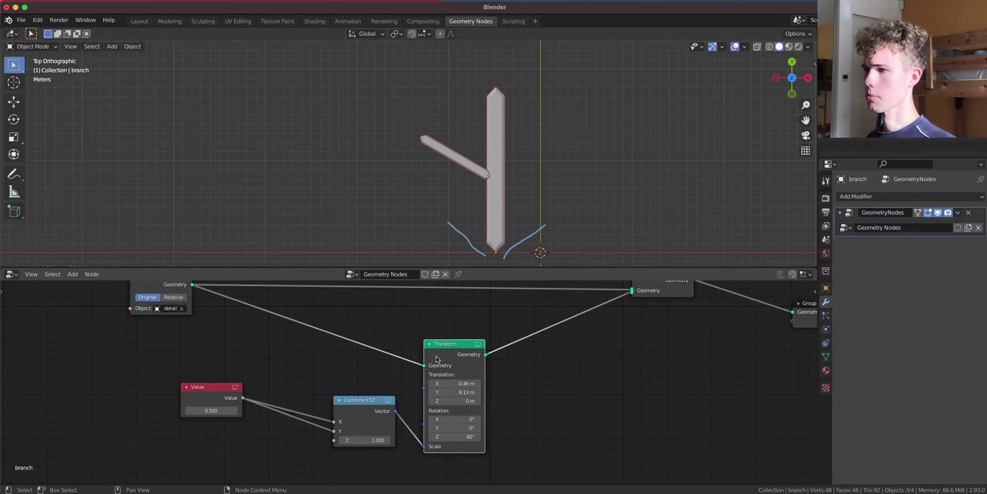
pyautogui.hotkey('shift', 'd')
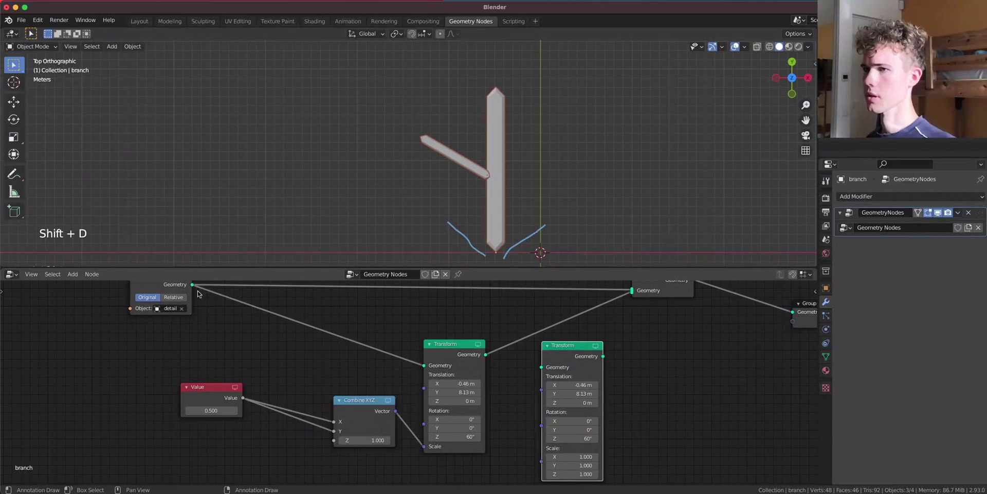
pyautogui.moveTo(191, 286); pyautogui.dragTo(541, 366)
pyautogui.moveTo(585, 353); pyautogui.dragTo(504, 393, button='middle')
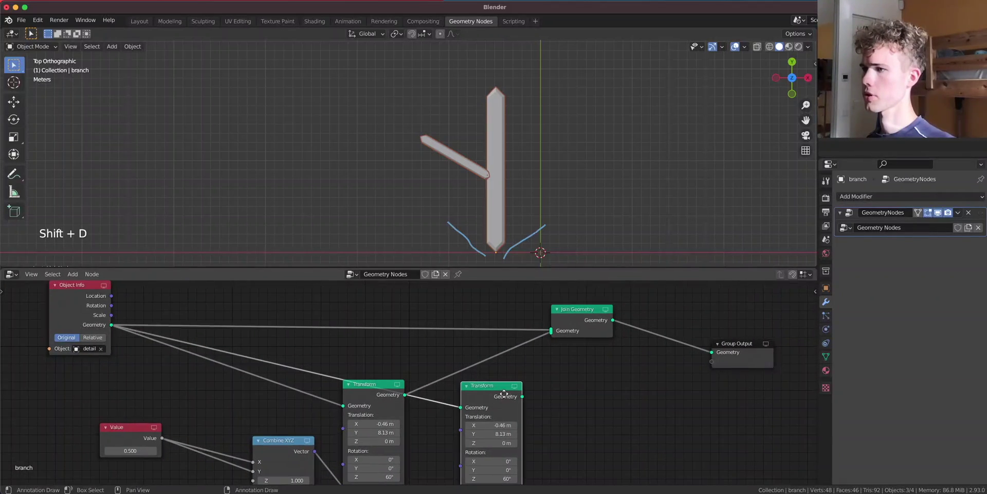
pyautogui.moveTo(527, 398); pyautogui.dragTo(546, 345)
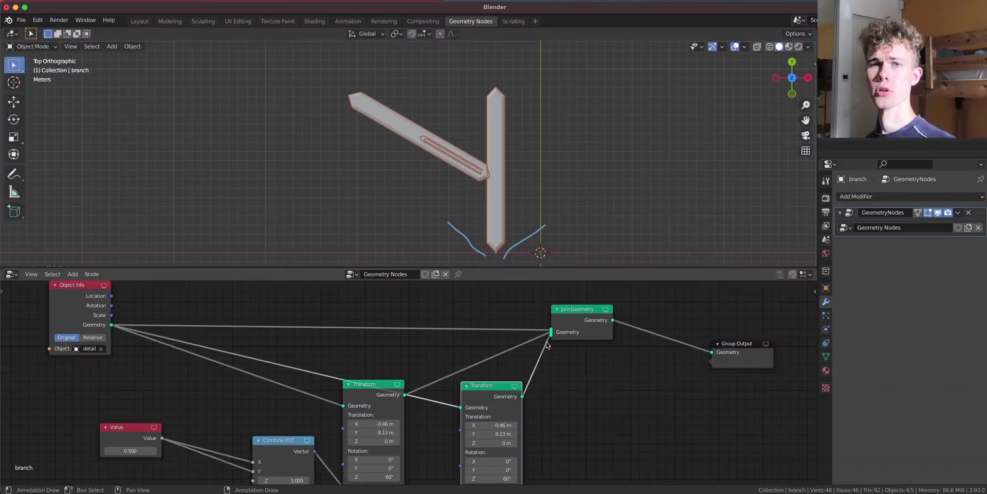
# - Set the duplicated Transform node's Z rotation to -60° and drive its Scale from Combine XYZ, placed below the Transform nodes
pyautogui.moveTo(538, 365); pyautogui.dragTo(581, 309, button='middle')
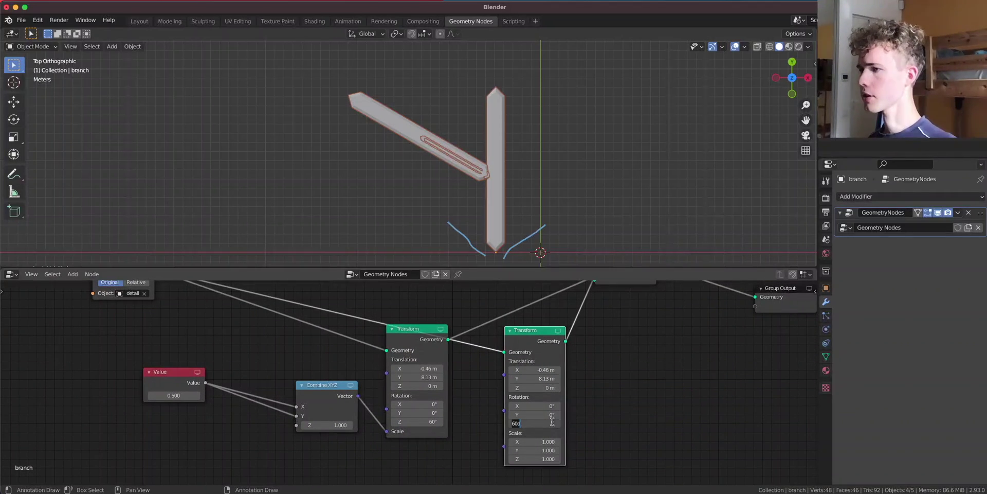
pyautogui.press('Return')
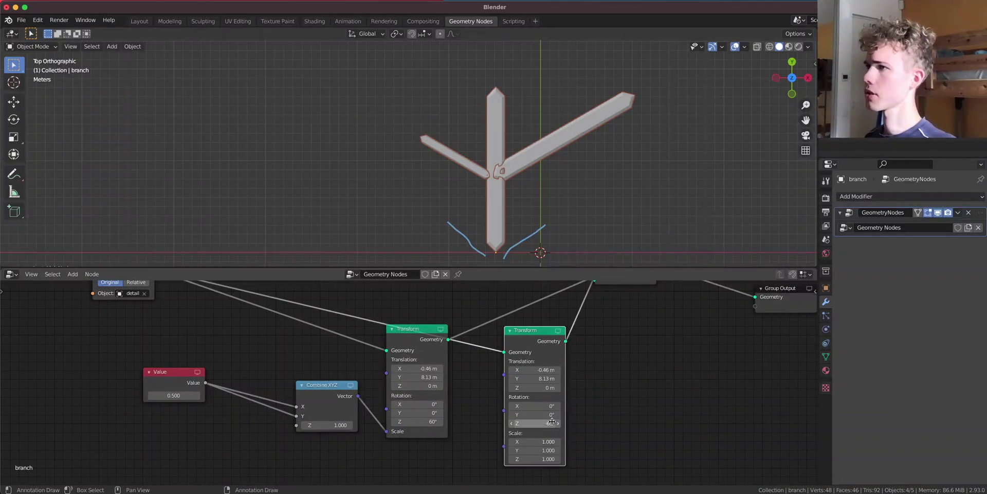
pyautogui.moveTo(358, 396); pyautogui.dragTo(504, 433)
pyautogui.moveTo(322, 385); pyautogui.dragTo(343, 455)
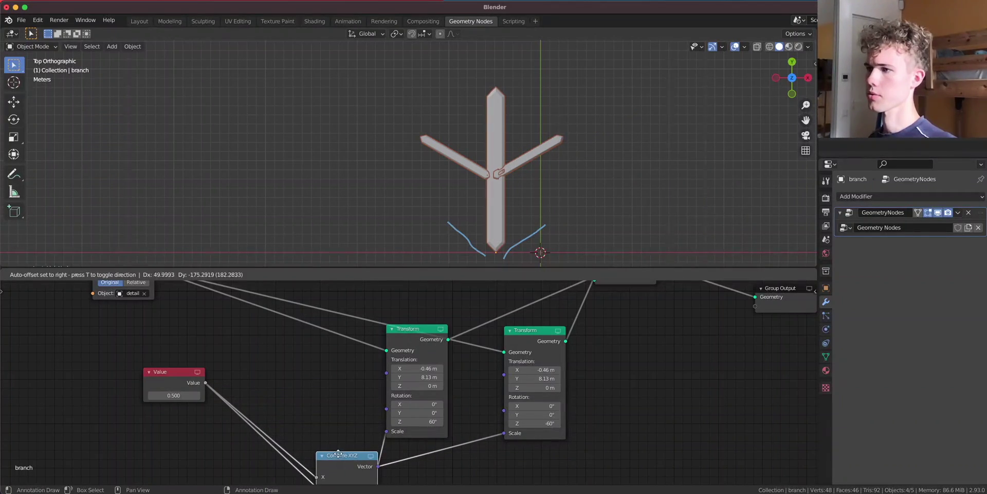
# - Set the X translation of both Transform nodes to 0 m so the side bars start at the trunk's centre
pyautogui.scroll(3, 505, 172)
pyautogui.scroll(2, 504, 172)
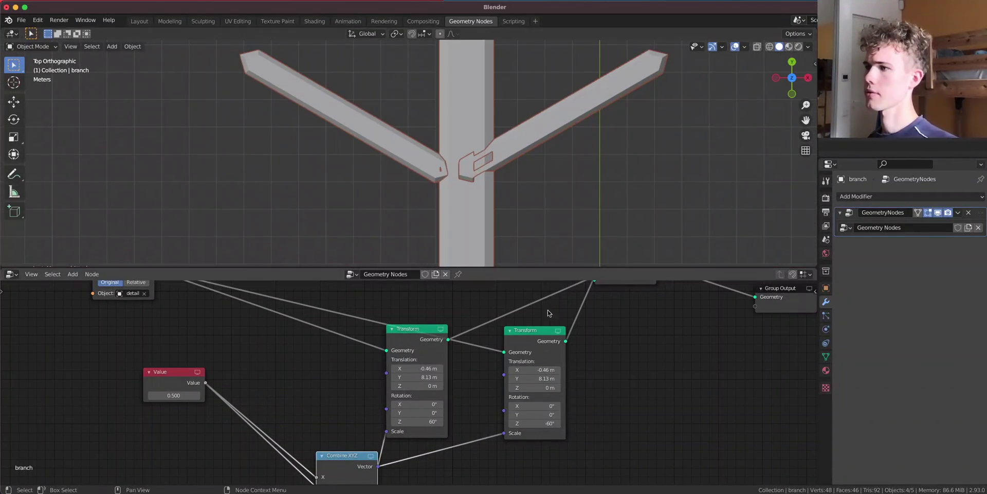
pyautogui.click(422, 369)
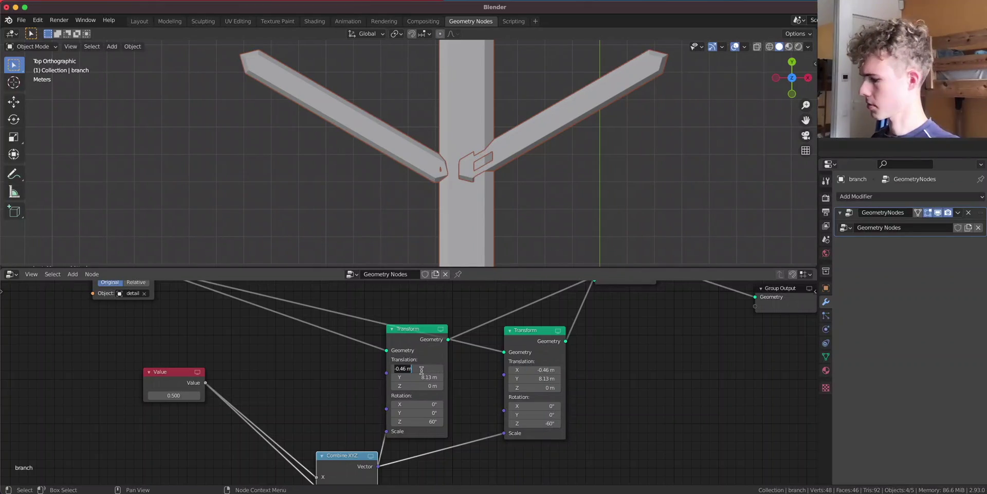
pyautogui.write('0')
pyautogui.press('Return')
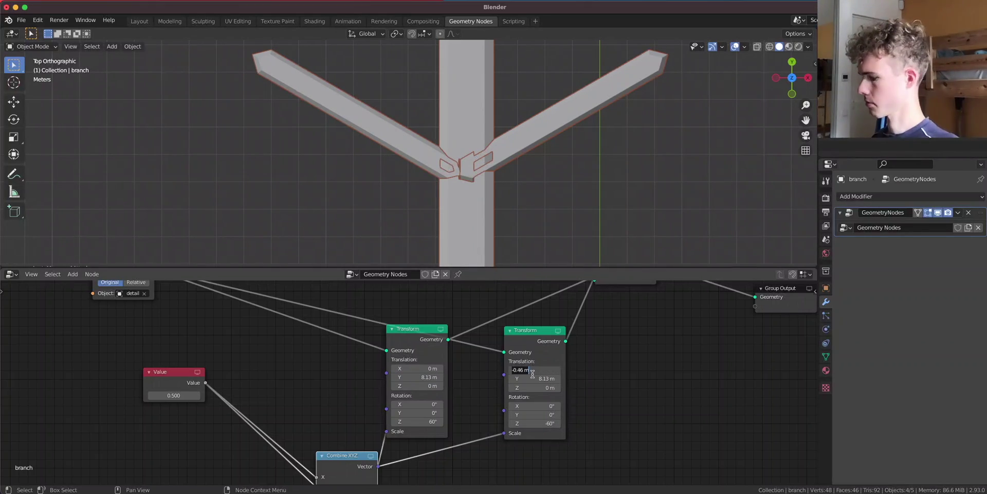
pyautogui.write('0')
pyautogui.press('Return')
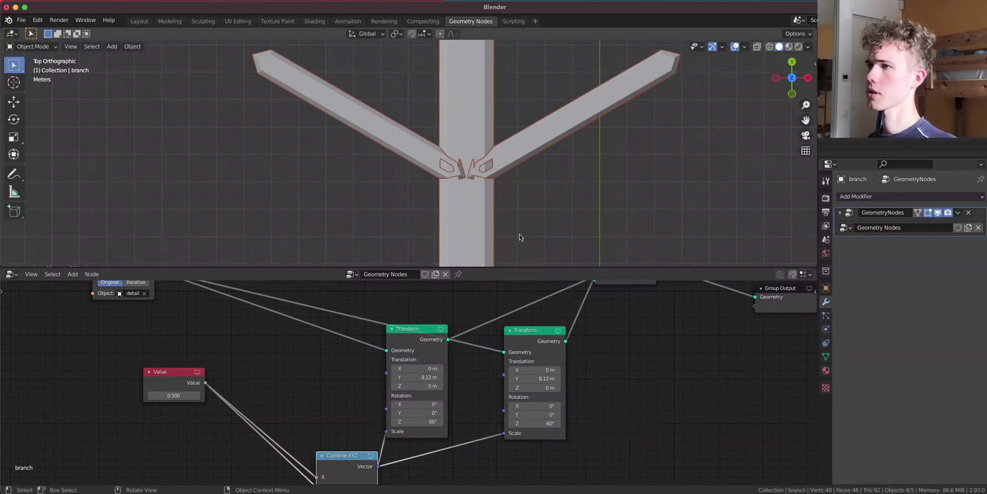
# - Lower the Z value of Combine XYZ to 0.580 so the side bars are thinner than the trunk
pyautogui.click(519, 237)
pyautogui.moveTo(521, 237); pyautogui.dragTo(492, 82, button='middle')
pyautogui.scroll(4, 535, 179)
pyautogui.moveTo(357, 410); pyautogui.dragTo(383, 348, button='middle')
pyautogui.moveTo(377, 418); pyautogui.dragTo(335, 433)
pyautogui.scroll(4, 359, 414)
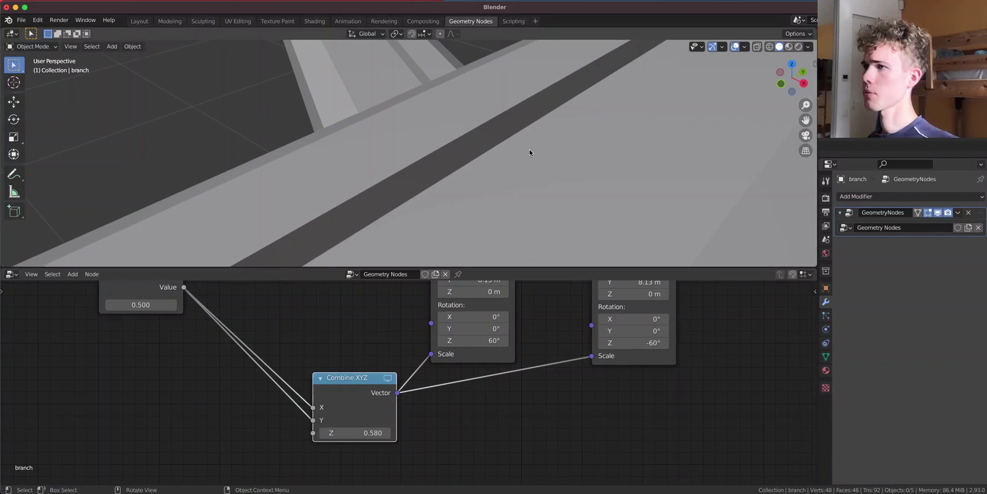
pyautogui.scroll(-5, 530, 149)
pyautogui.moveTo(529, 149); pyautogui.dragTo(624, 148, button='middle')
pyautogui.scroll(-6, 624, 147)
pyautogui.moveTo(529, 130); pyautogui.dragTo(535, 135, button='middle')
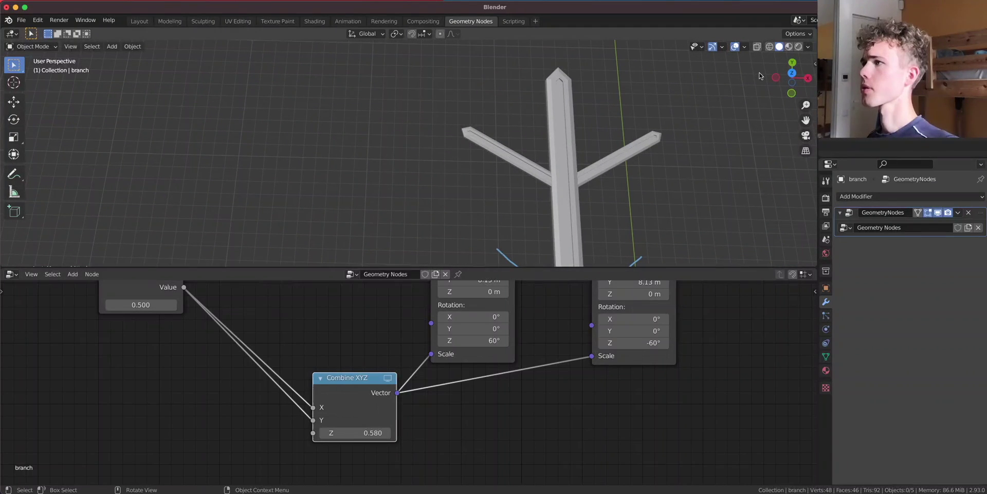
# - Return to the top view and move the Group Output node farther away from Join Geometry
pyautogui.click(791, 77)
pyautogui.scroll(-3, 563, 303)
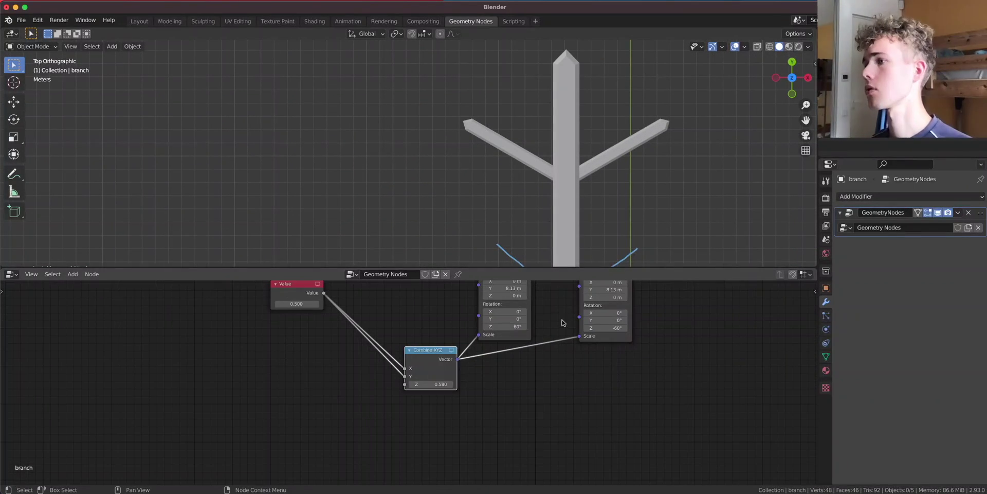
pyautogui.scroll(-3, 561, 190)
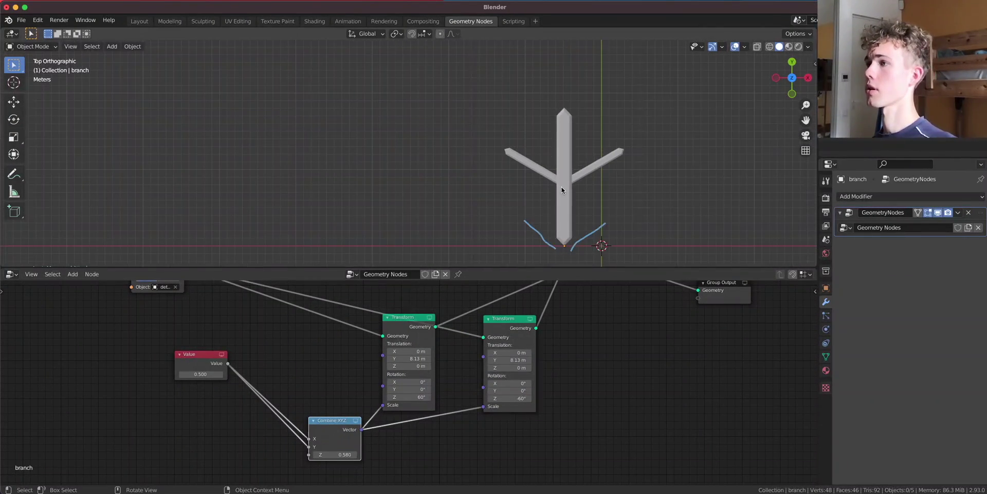
pyautogui.keyDown('shift'); pyautogui.moveTo(562, 190); pyautogui.dragTo(524, 179, button='middle'); pyautogui.keyUp('shift')
pyautogui.scroll(-3, 545, 394)
pyautogui.moveTo(546, 346); pyautogui.dragTo(514, 383, button='middle')
pyautogui.moveTo(629, 376); pyautogui.dragTo(697, 354)
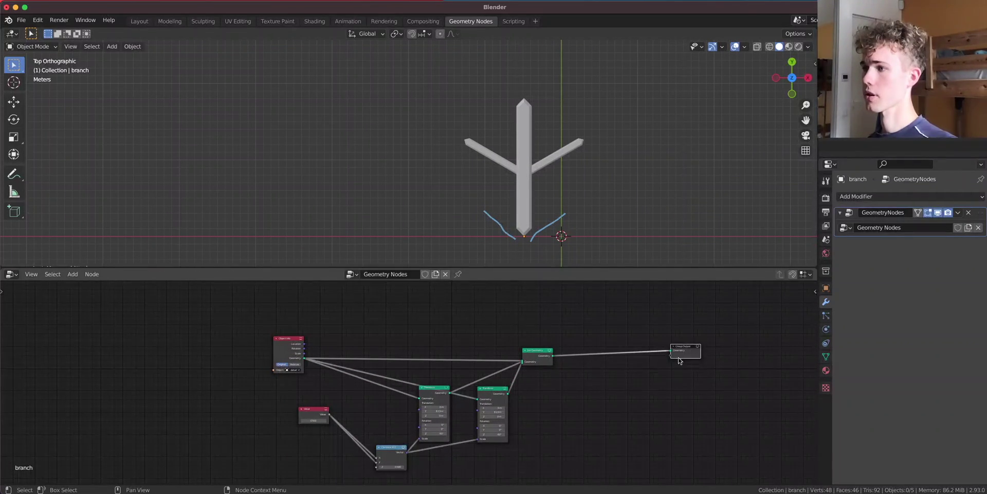
# - Add reroute points on the Object Info geometry links and the Value links, and line up the Value node and its reroute
pyautogui.scroll(5, 471, 394)
pyautogui.keyDown('shift'); pyautogui.moveTo(279, 332); pyautogui.dragTo(270, 378, button='right'); pyautogui.keyUp('shift')
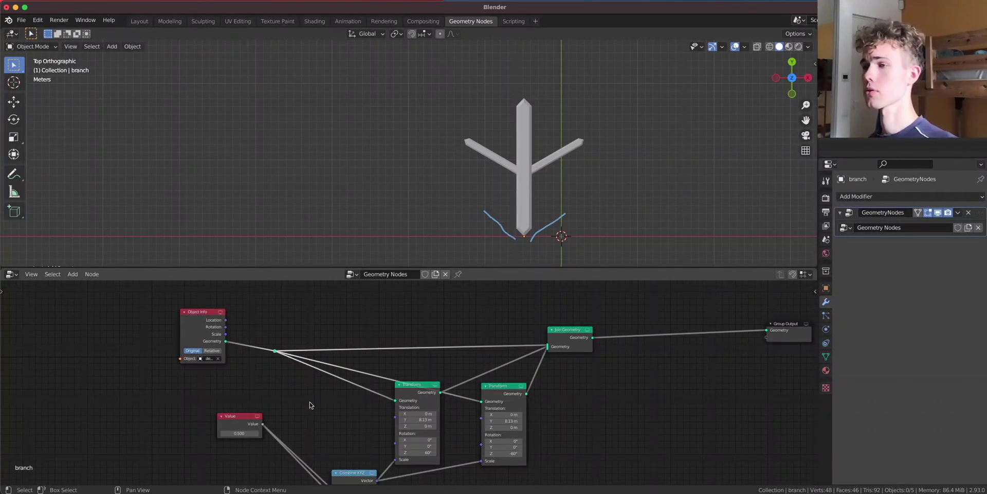
pyautogui.moveTo(310, 405); pyautogui.dragTo(324, 374, button='middle')
pyautogui.keyDown('shift'); pyautogui.moveTo(315, 379); pyautogui.dragTo(310, 422, button='right'); pyautogui.keyUp('shift')
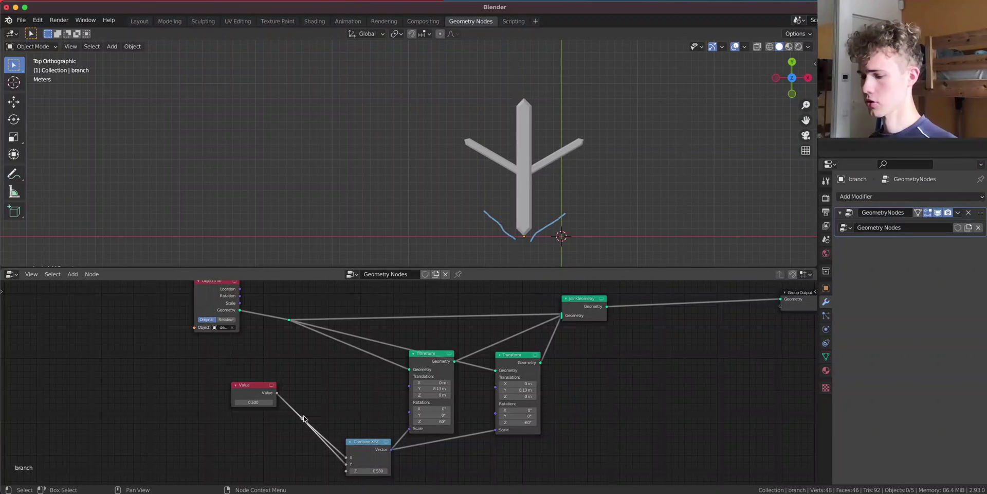
pyautogui.moveTo(304, 417); pyautogui.dragTo(301, 371)
pyautogui.scroll(5, 289, 320)
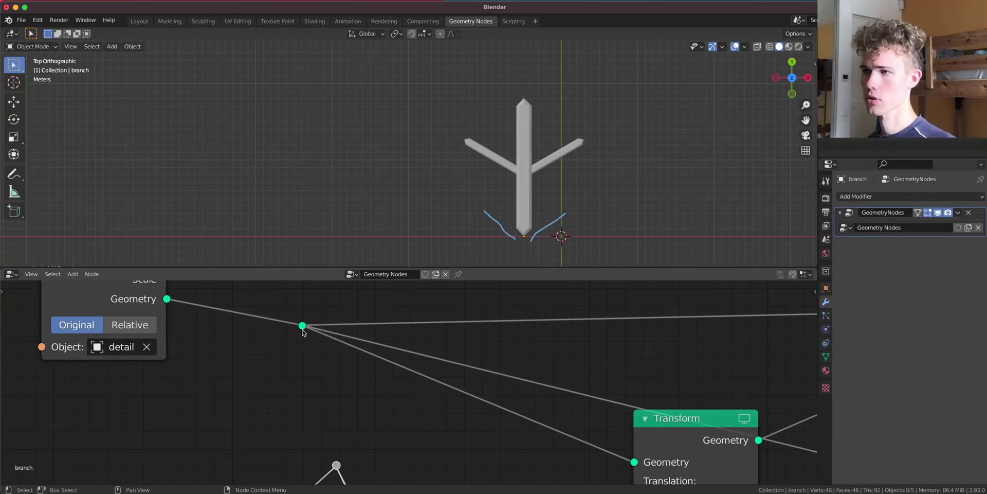
pyautogui.scroll(-8, 356, 406)
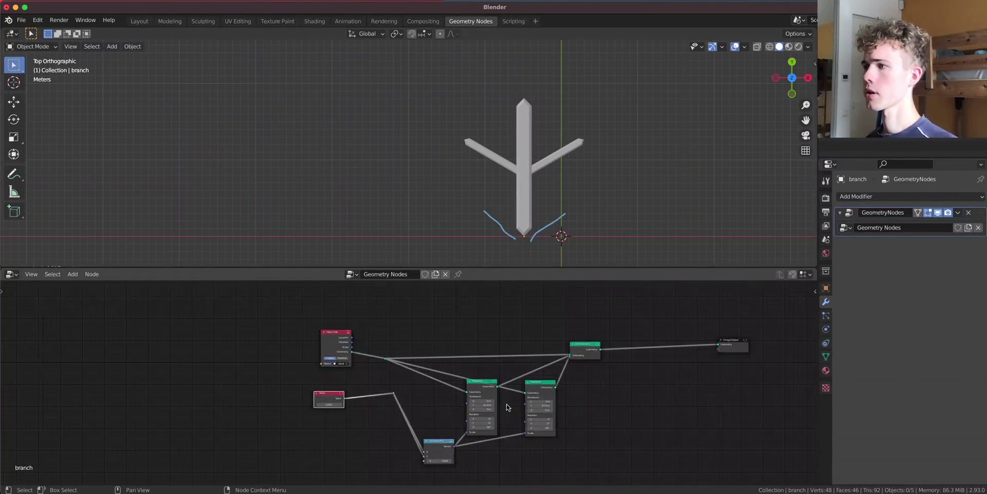
# - Group both Transform nodes, Combine XYZ, Join Geometry and the reroutes into one node group, and move its Group Input node clear of the reroutes
pyautogui.scroll(-2, 507, 407)
pyautogui.hscroll(2, 507, 408)
pyautogui.moveTo(632, 467); pyautogui.dragTo(342, 300)
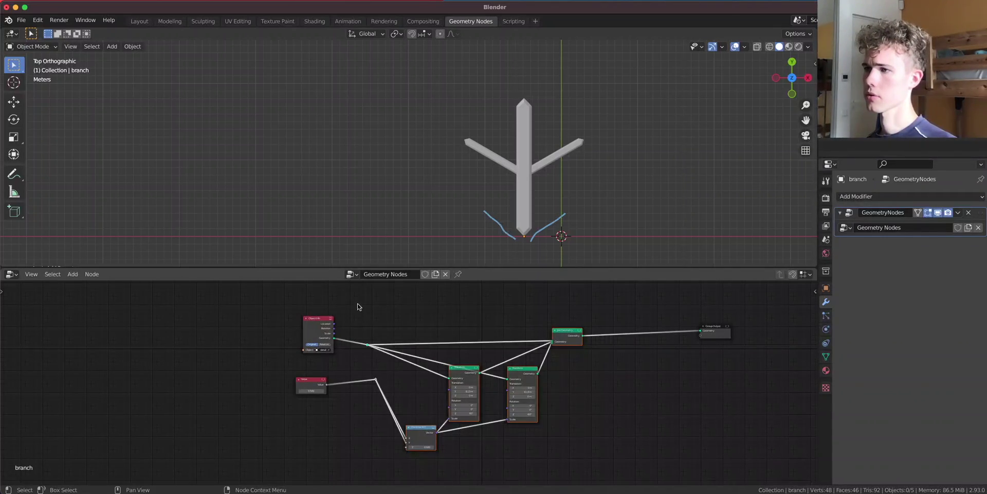
pyautogui.scroll(4, 427, 344)
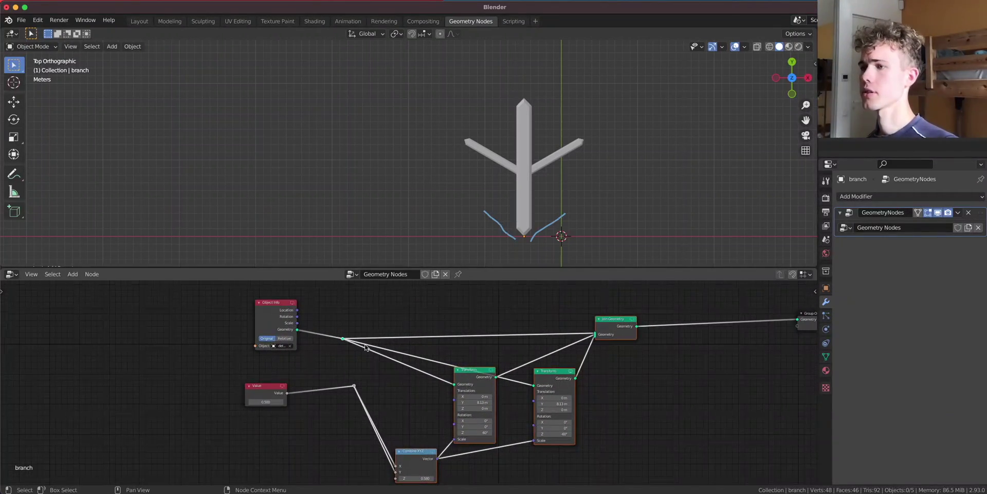
pyautogui.scroll(1, 365, 347)
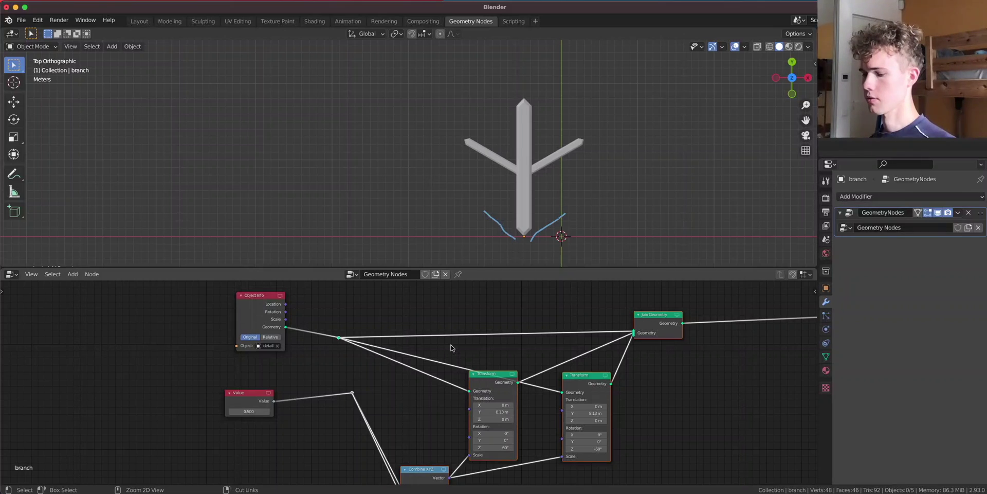
pyautogui.press('super+g')
pyautogui.moveTo(335, 370); pyautogui.dragTo(396, 341, button='middle')
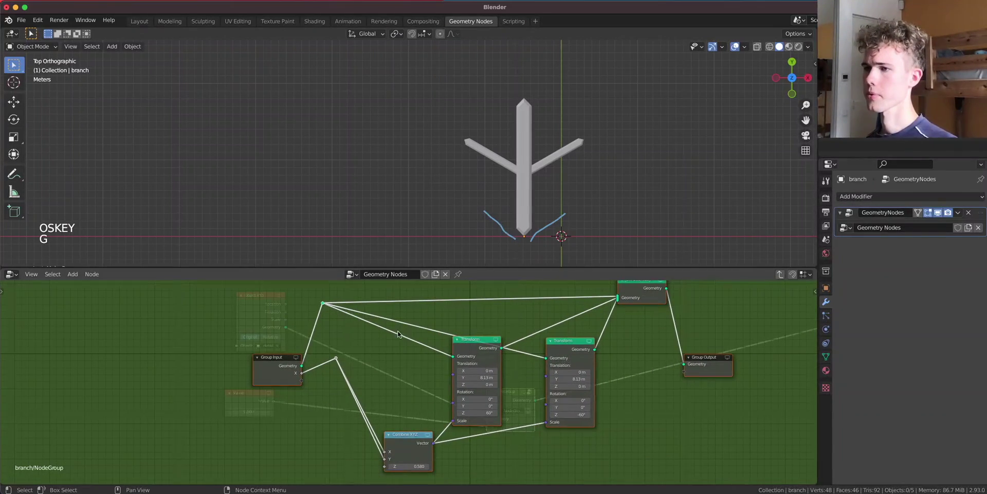
pyautogui.click(280, 332)
pyautogui.moveTo(280, 368); pyautogui.dragTo(246, 359)
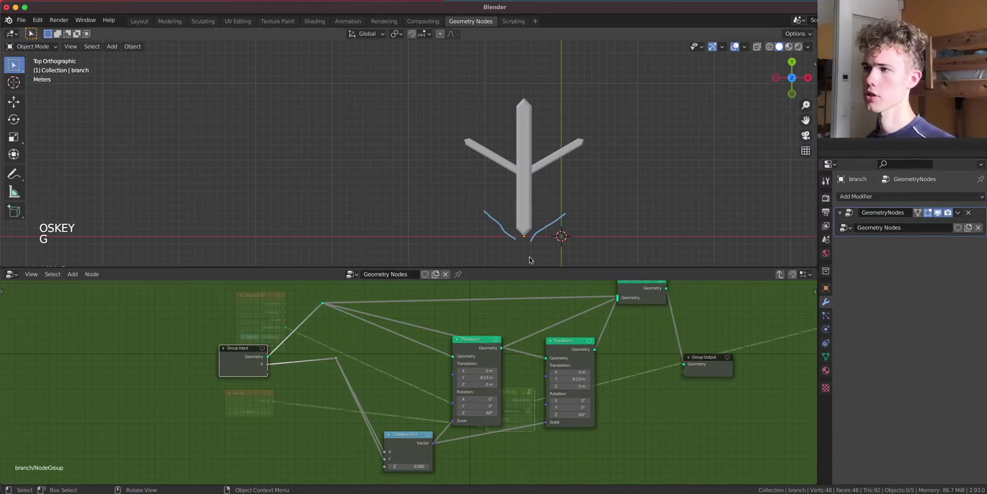
# - Leave the group and reposition the Value, Object Info and NodeGroup nodes to tidy the main tree
pyautogui.click(779, 274)
pyautogui.scroll(3, 410, 404)
pyautogui.moveTo(209, 393); pyautogui.dragTo(233, 402)
pyautogui.moveTo(221, 300); pyautogui.dragTo(229, 316)
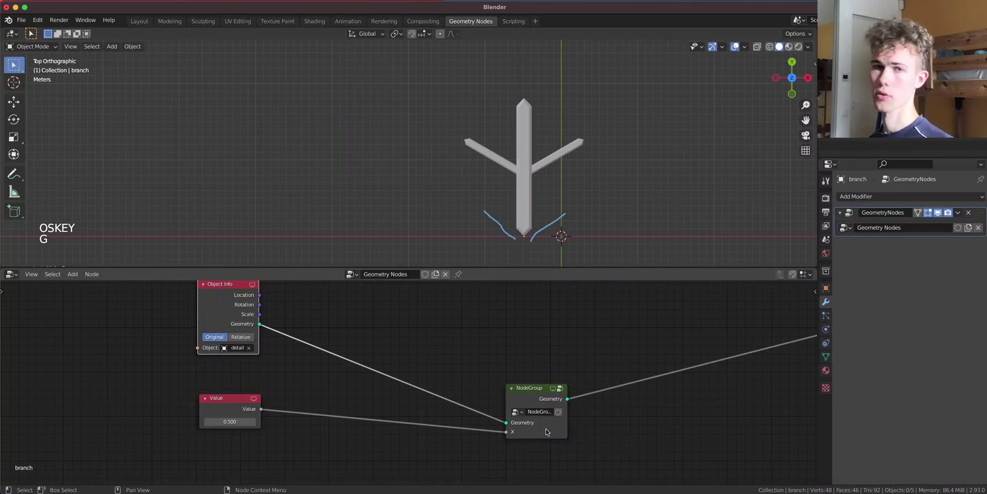
pyautogui.moveTo(540, 402); pyautogui.dragTo(534, 380)
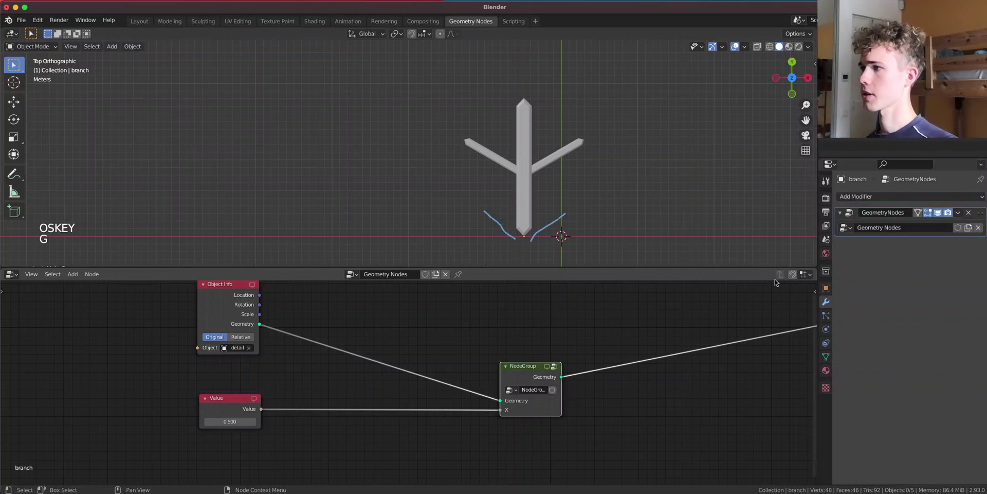
# - Reopen the node group and tidy its Group Input node and the reroute on the X value link
pyautogui.scroll(2, 500, 400)
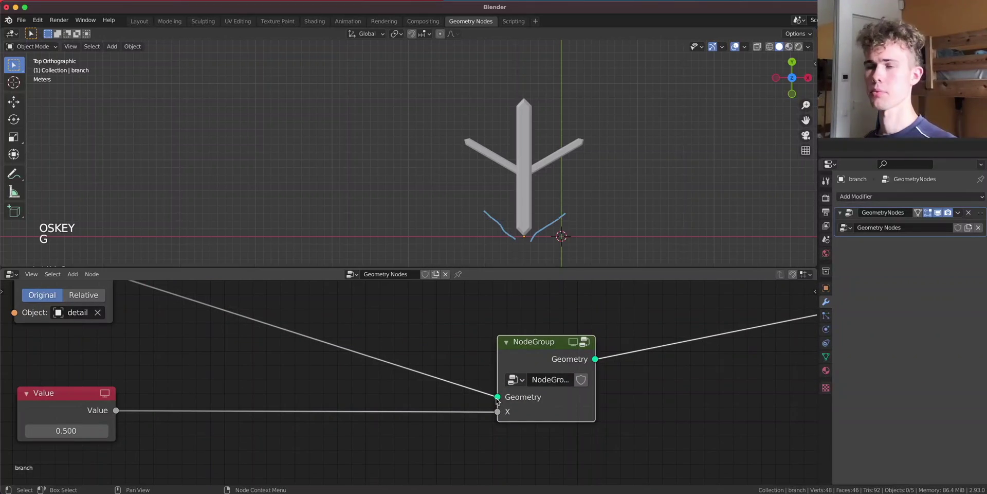
pyautogui.click(584, 342)
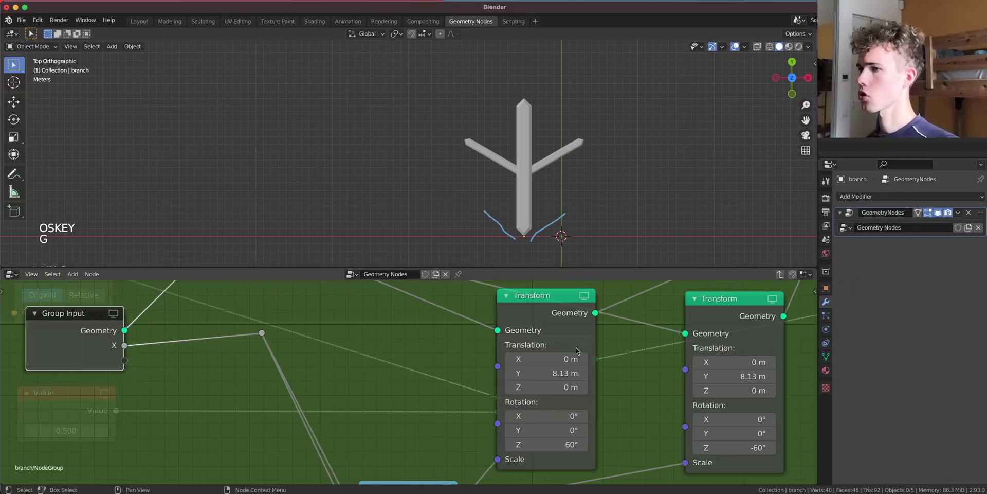
pyautogui.click(262, 333)
pyautogui.scroll(-5, 311, 390)
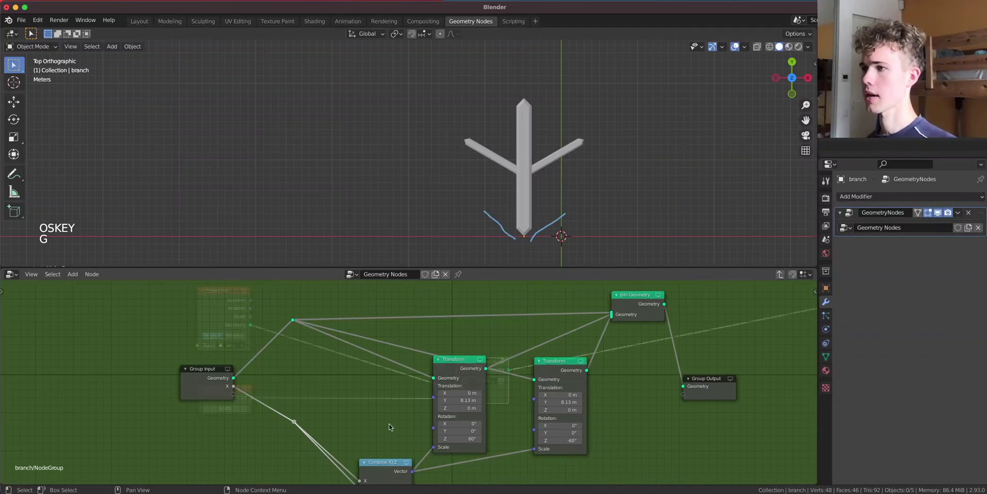
pyautogui.scroll(2, 300, 386)
pyautogui.moveTo(202, 373); pyautogui.dragTo(244, 362)
# - Rename the group's X input to Scale
pyautogui.press('n')
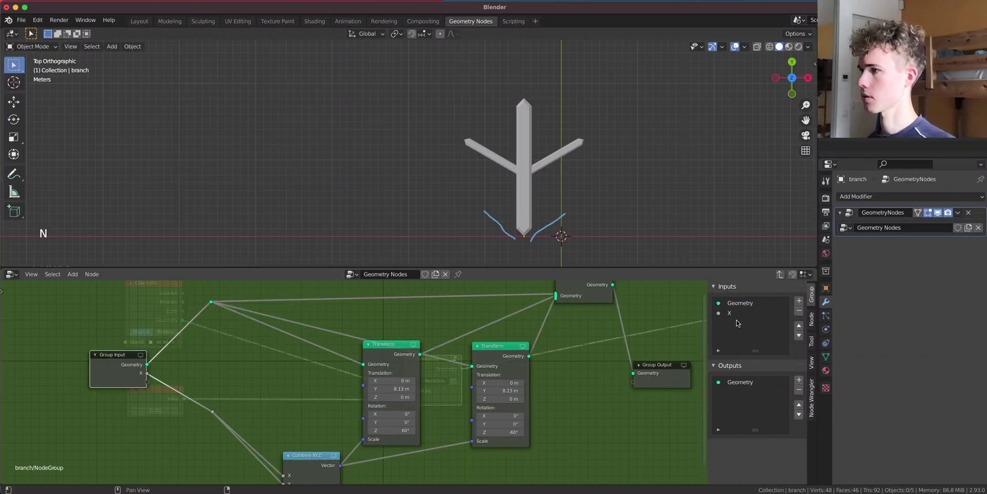
pyautogui.doubleClick(740, 314)
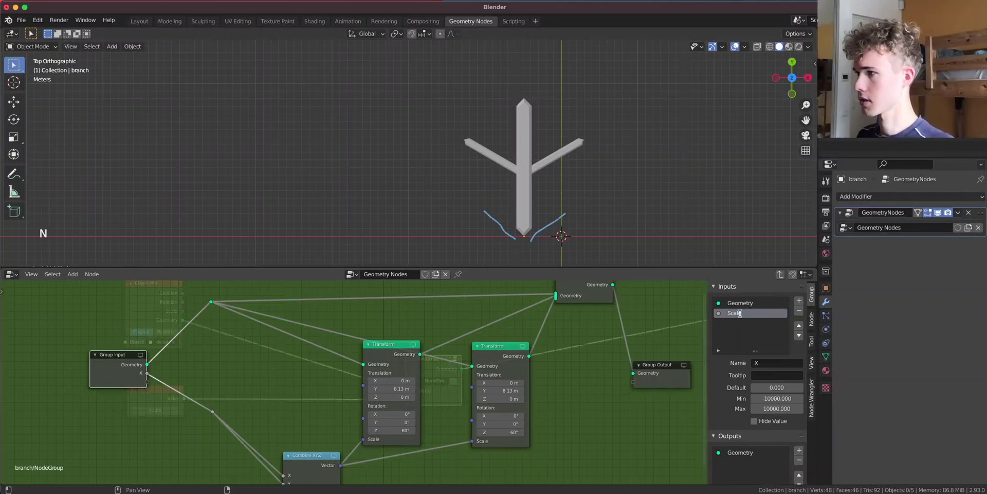
pyautogui.press('n')
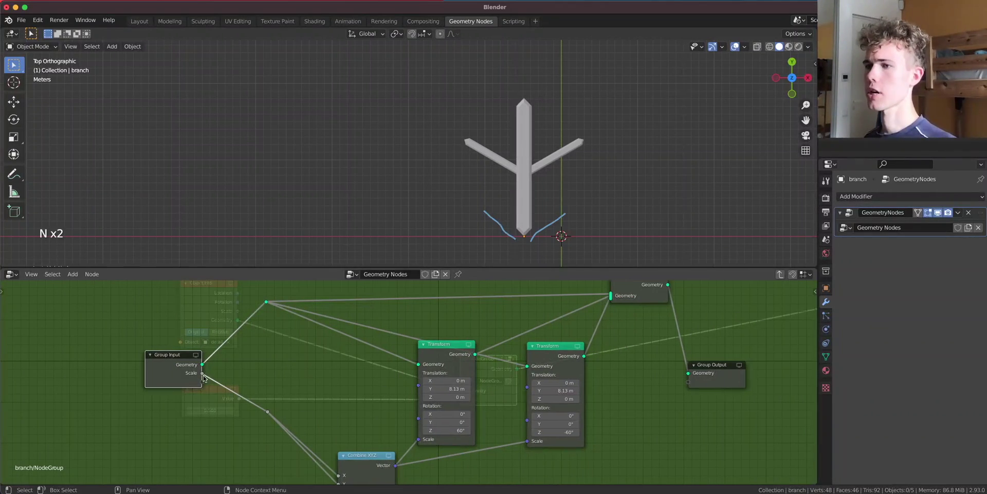
# - Pass the group's Scale input through to a new Scale output, then leave the group and move its node closer to Object Info
pyautogui.moveTo(202, 374); pyautogui.dragTo(689, 381)
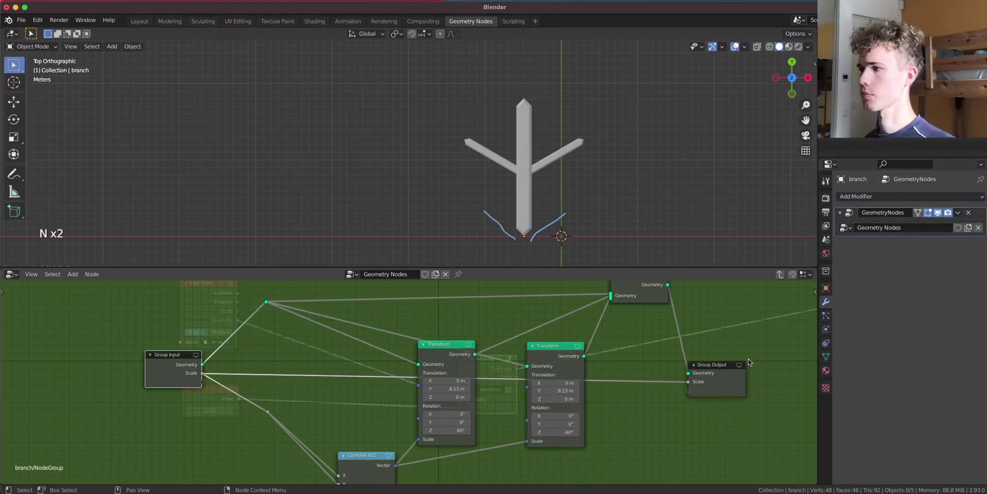
pyautogui.click(780, 274)
pyautogui.scroll(4, 441, 380)
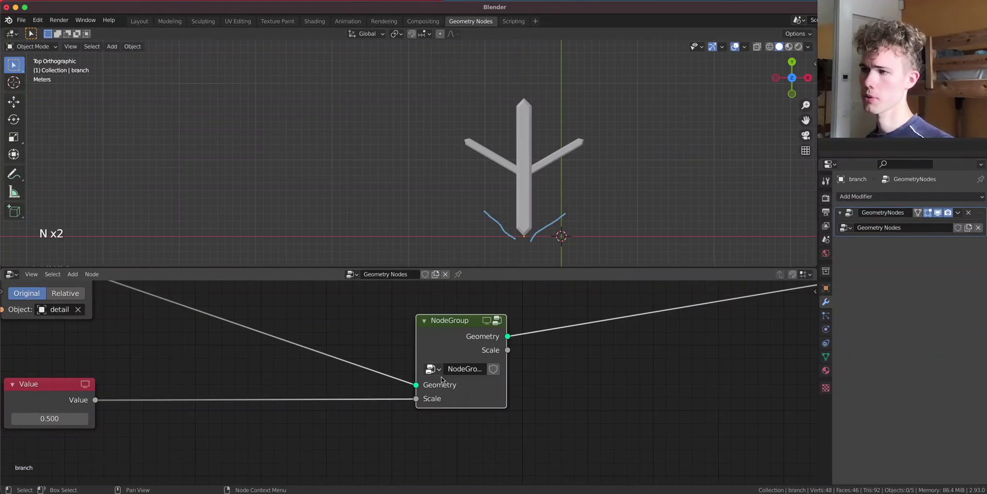
pyautogui.scroll(1, 441, 390)
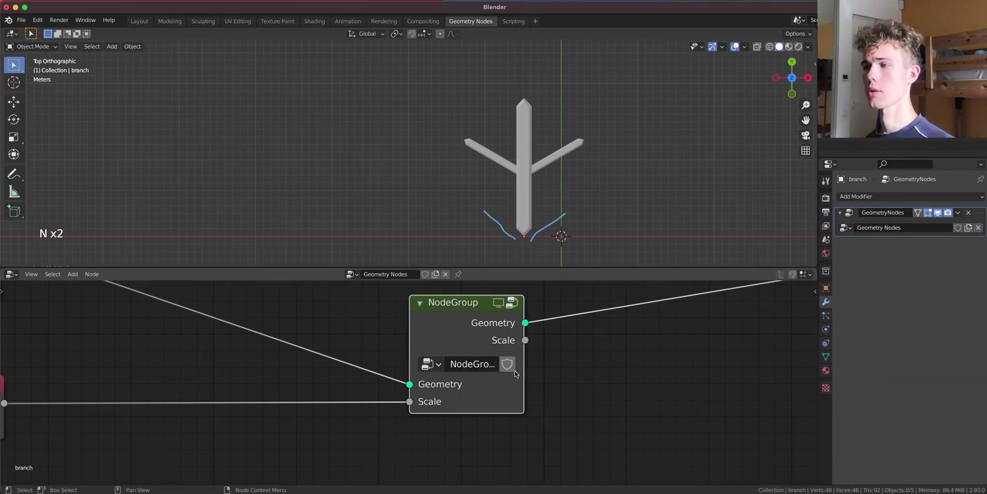
pyautogui.scroll(-3, 516, 374)
pyautogui.moveTo(481, 348); pyautogui.dragTo(414, 341)
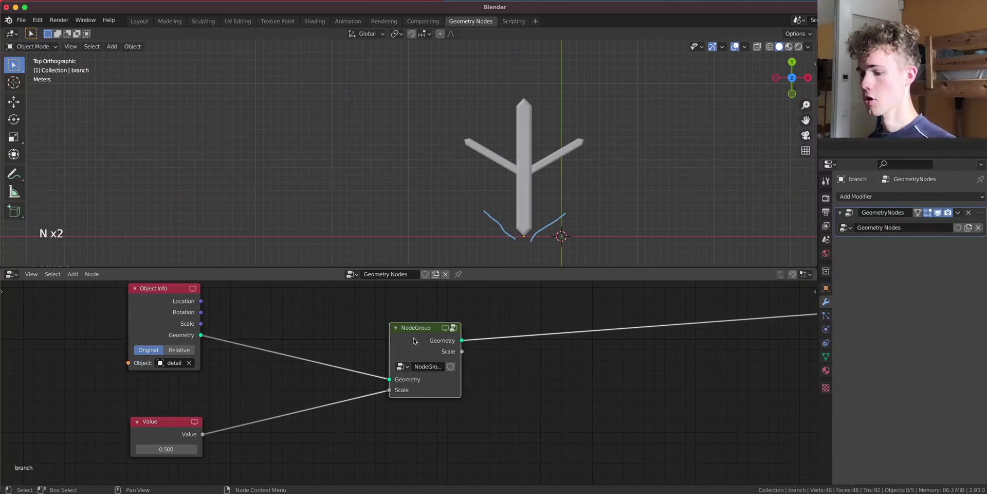
# - Duplicate the node group, insert the copy after the original on the geometry link, and connect Scale between them
pyautogui.hotkey('shift', 'd')
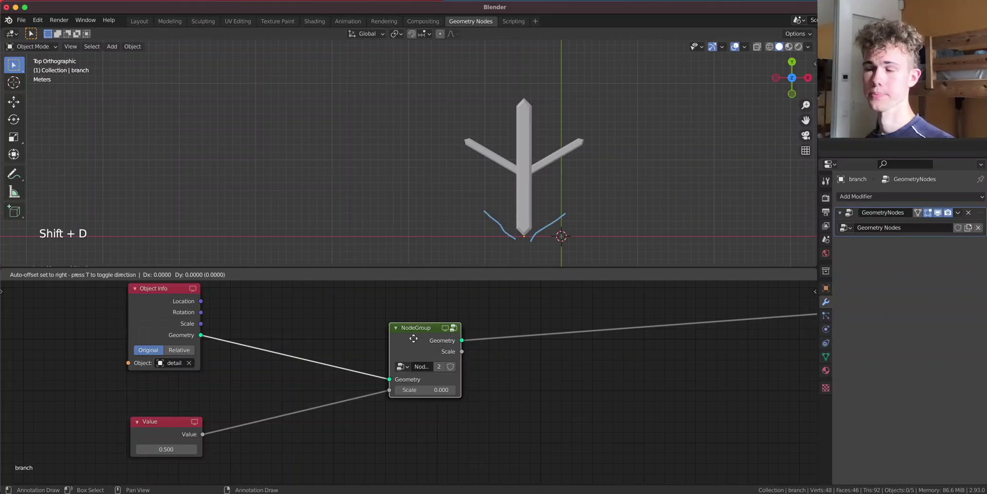
pyautogui.click(521, 336)
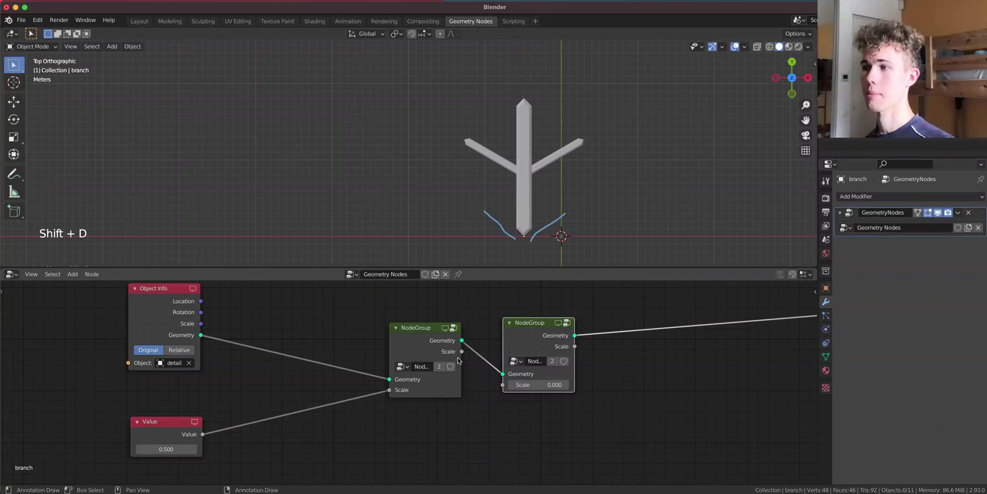
pyautogui.moveTo(462, 353); pyautogui.dragTo(503, 384)
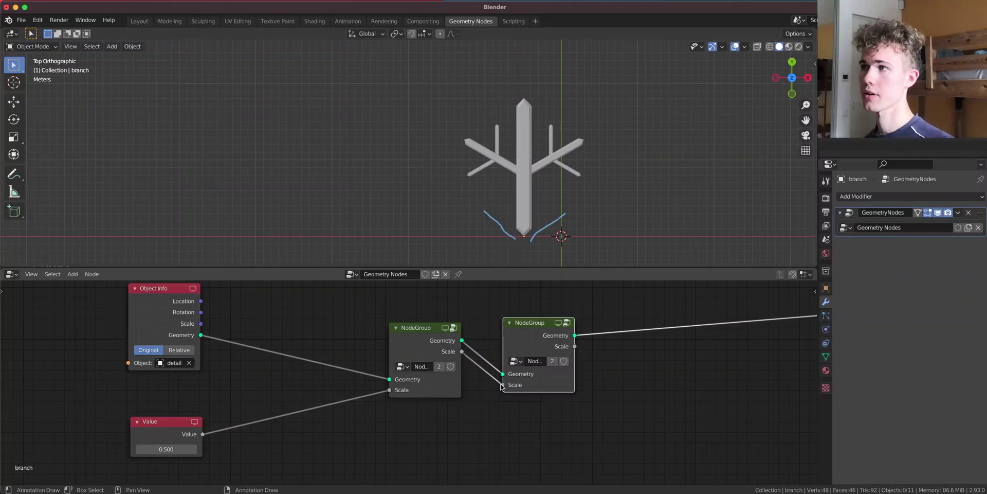
# - Try a manual scale of 0.550 on the second node group in place of the linked Scale value
pyautogui.scroll(4, 450, 152)
pyautogui.keyDown('shift'); pyautogui.moveTo(450, 152); pyautogui.dragTo(341, 150, button='middle'); pyautogui.keyUp('shift')
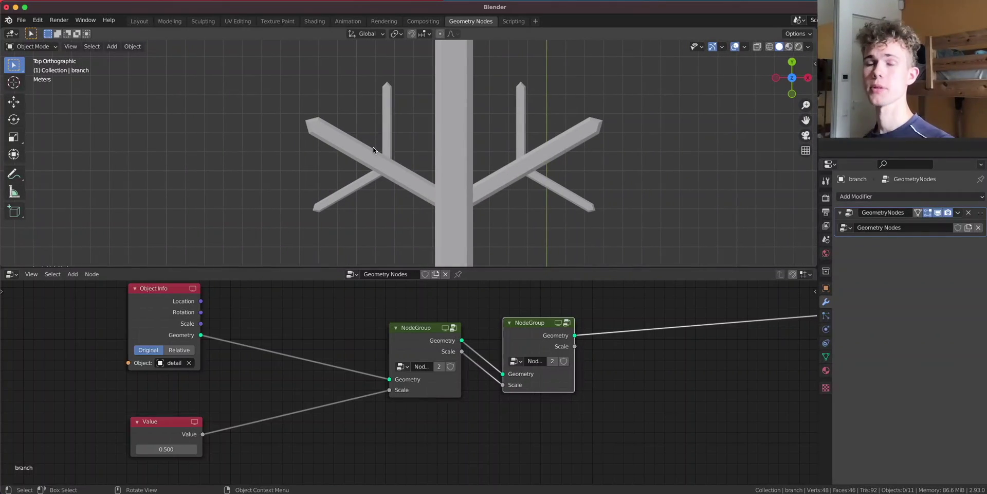
pyautogui.moveTo(501, 385); pyautogui.dragTo(560, 385)
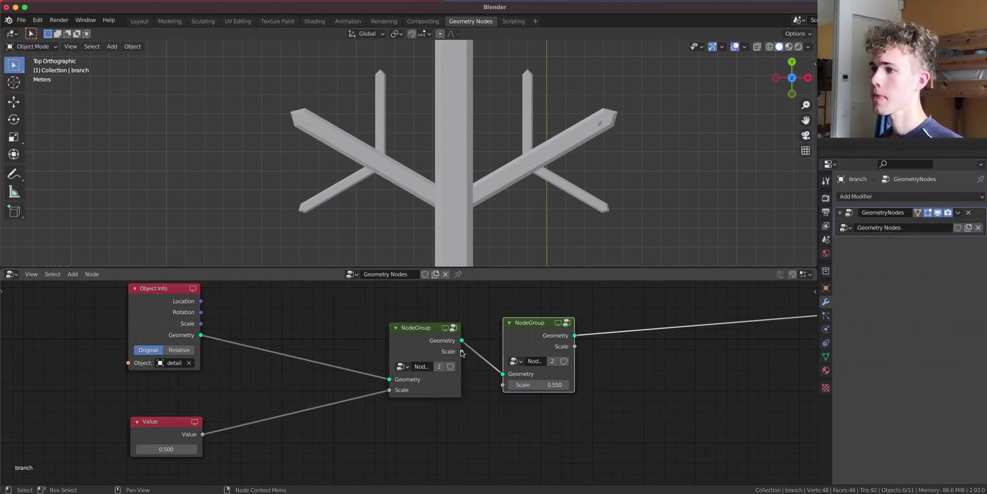
pyautogui.moveTo(461, 351); pyautogui.dragTo(502, 385)
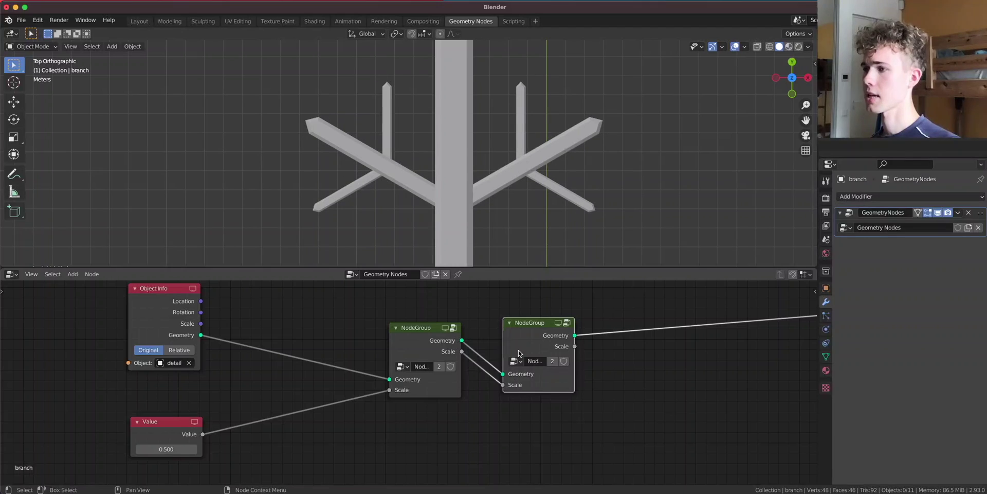
# - Duplicate the two chained node groups and connect the second group's Geometry and Scale outputs to the third group
pyautogui.moveTo(523, 337); pyautogui.dragTo(517, 349)
pyautogui.moveTo(634, 419); pyautogui.dragTo(390, 323)
pyautogui.hotkey('shift', 'd')
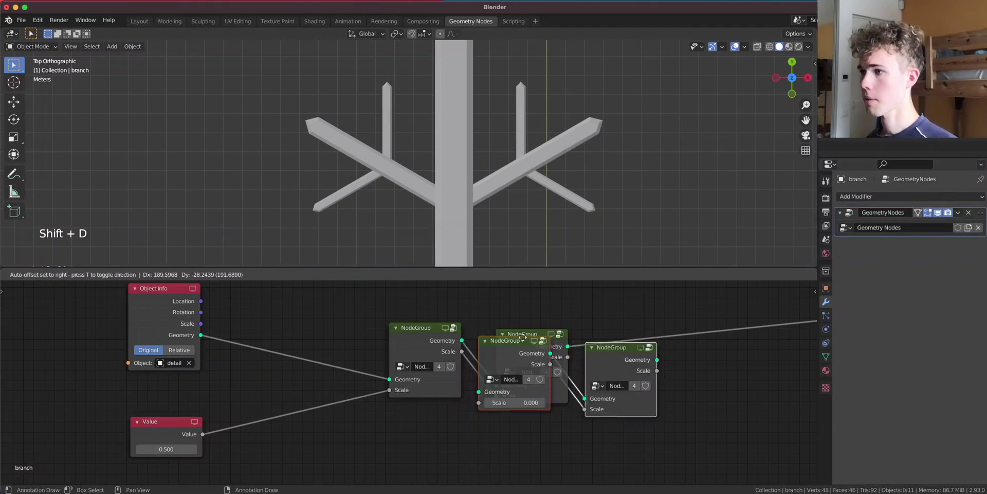
pyautogui.click(563, 347)
pyautogui.moveTo(567, 346); pyautogui.dragTo(574, 348)
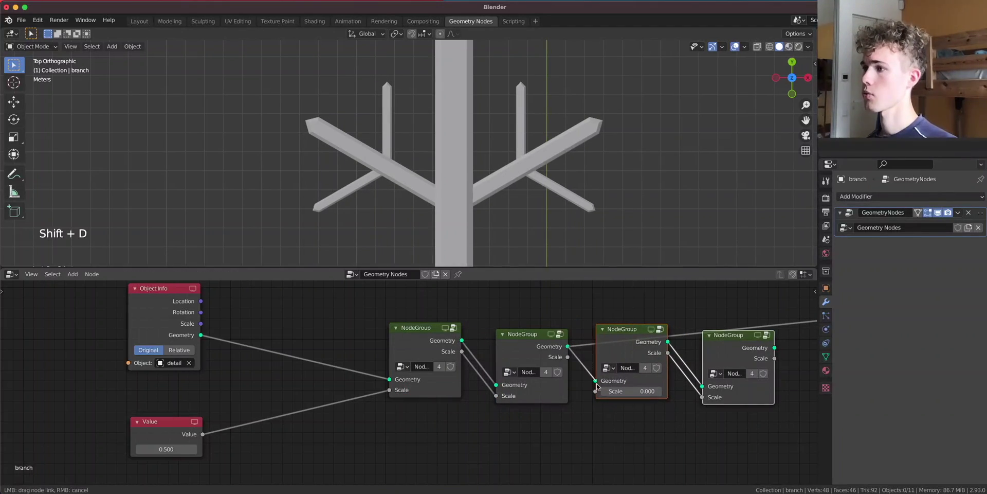
pyautogui.moveTo(598, 387); pyautogui.dragTo(596, 390)
# - Route the fourth node group's geometry to the Group Output and bring the whole branch into view
pyautogui.moveTo(728, 340); pyautogui.dragTo(592, 349, button='middle')
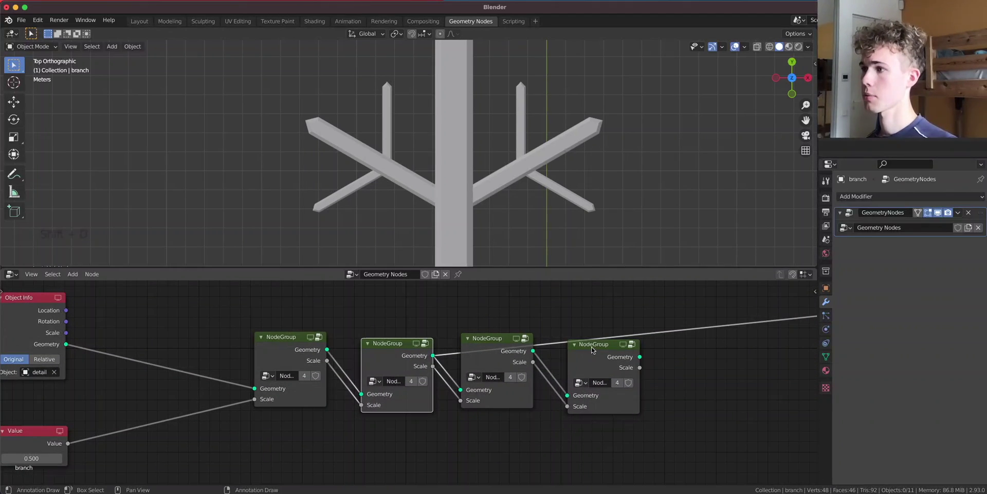
pyautogui.keyDown('ctrl'); pyautogui.keyDown('shift'); pyautogui.click(592, 349); pyautogui.keyUp('shift'); pyautogui.keyUp('ctrl')
pyautogui.scroll(-6, 517, 195)
pyautogui.keyDown('shift'); pyautogui.moveTo(520, 209); pyautogui.dragTo(539, 188, button='middle'); pyautogui.keyUp('shift')
pyautogui.scroll(3, 539, 188)
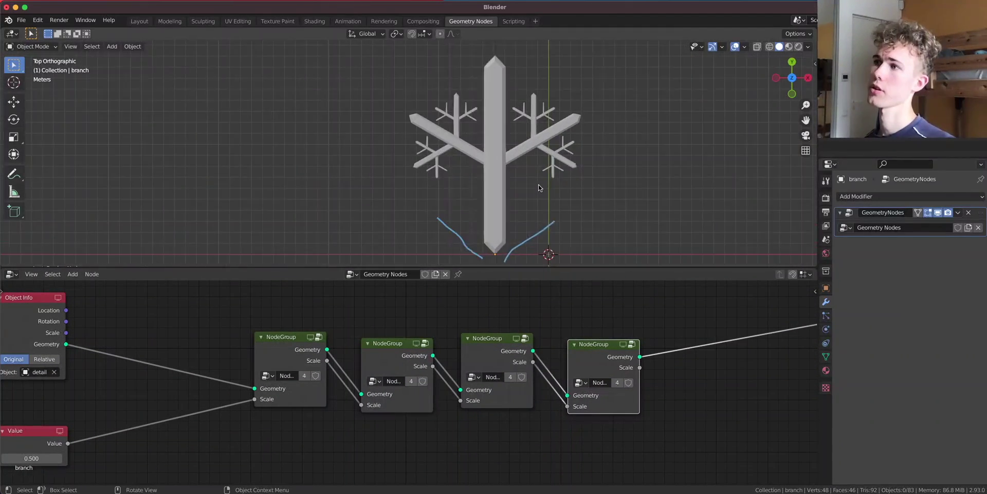
# - Duplicate the last node group to add a fifth iteration, chaining its Geometry and Scale inputs and routing its geometry to the output
pyautogui.scroll(1, 539, 188)
pyautogui.hotkey('shift', 'd')
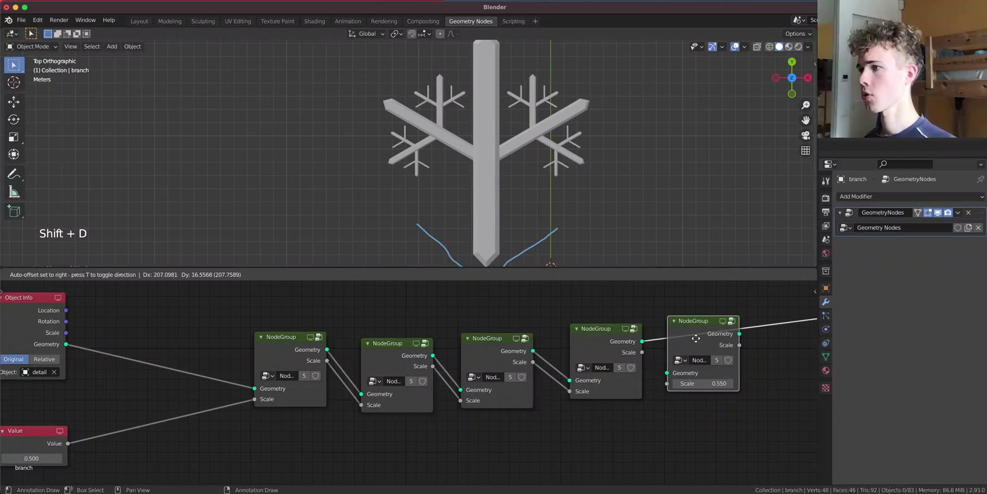
pyautogui.click(710, 344)
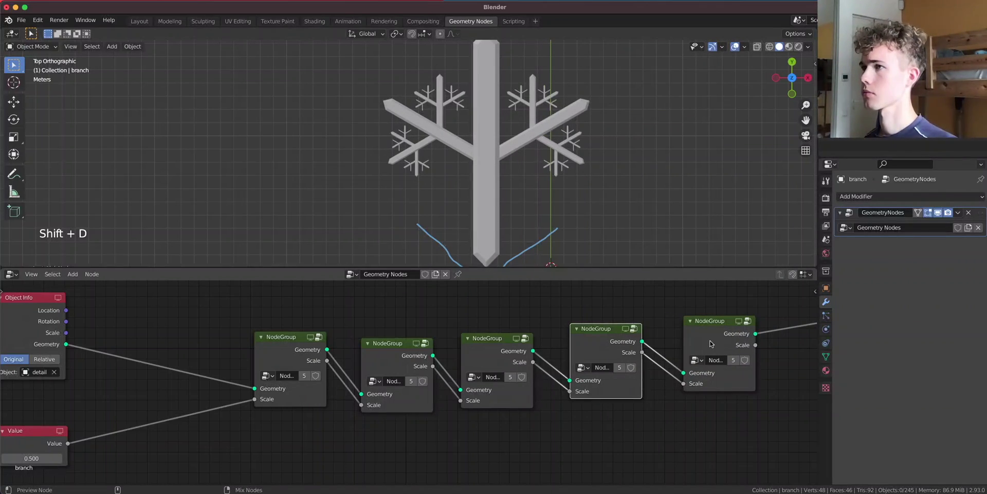
# - Toggle muting on the fifth node group to compare the branch's finest detail with and without it
pyautogui.scroll(-4, 529, 131)
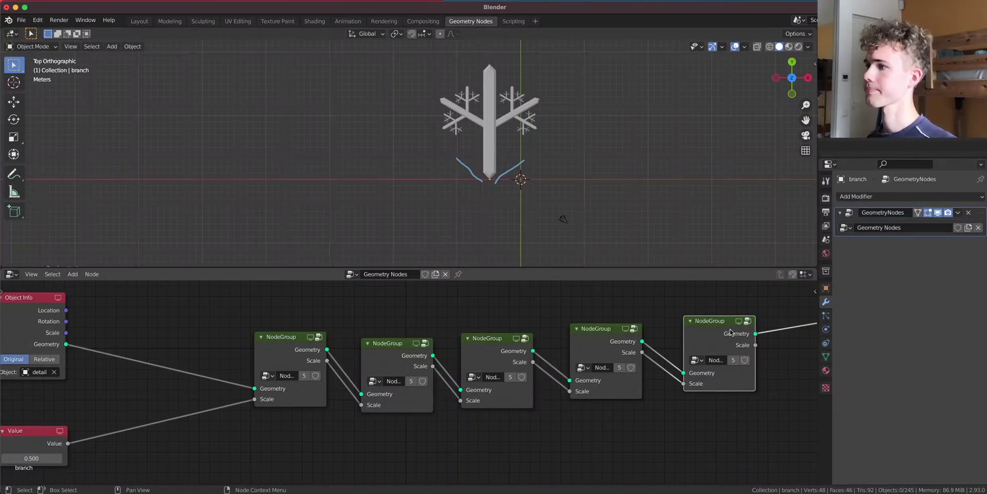
pyautogui.press('m')
pyautogui.press('m')
pyautogui.scroll(5, 552, 179)
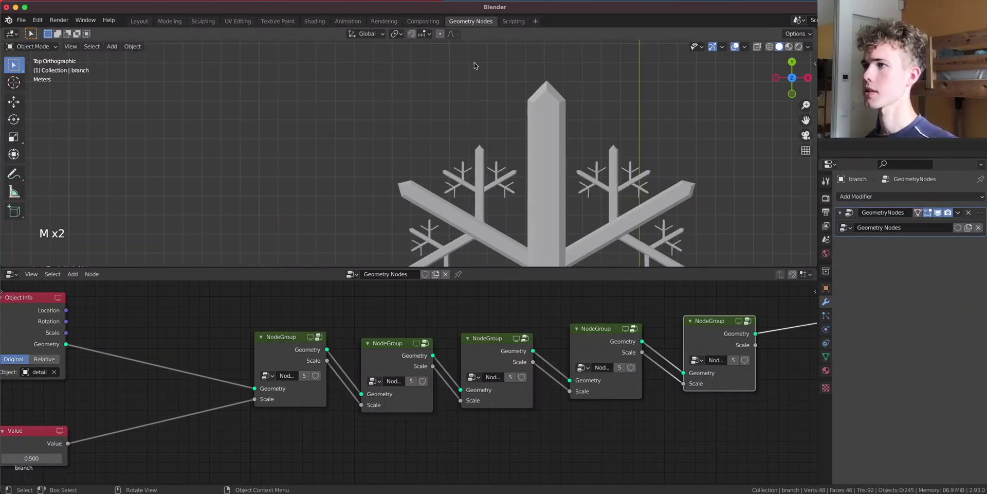
pyautogui.scroll(-4, 552, 179)
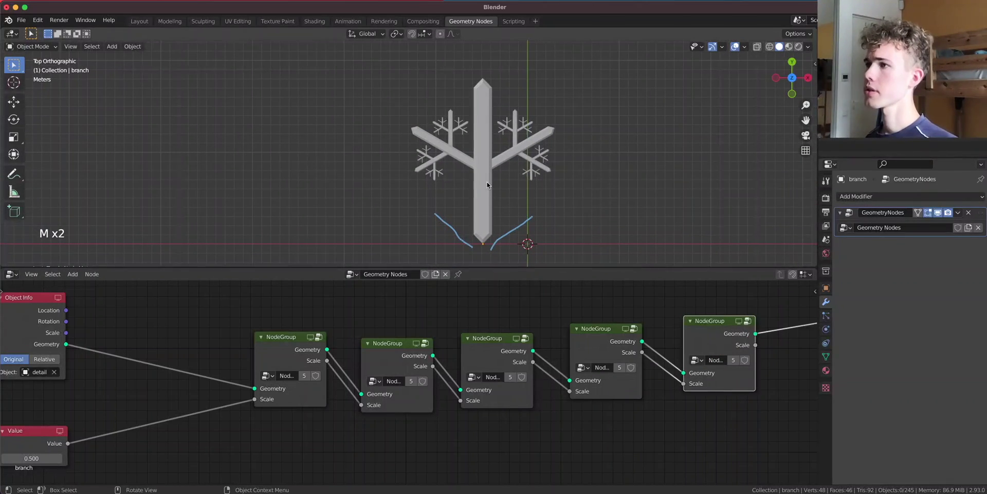
# - Add a plane at the 3D cursor, create a new geometry node tree for it, and move Group Input farther from Group Output
pyautogui.press('a')
pyautogui.hscroll(5, 478, 203)
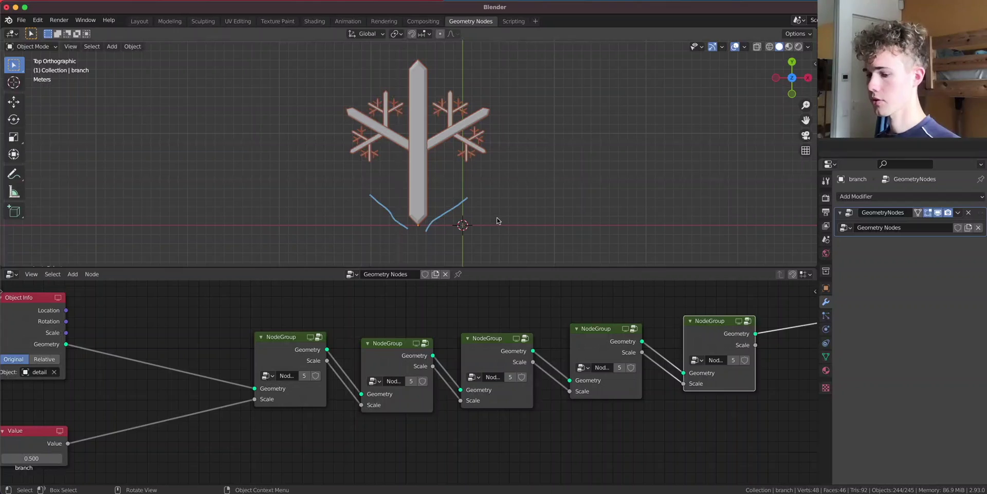
pyautogui.hotkey('shift', 'a')
pyautogui.moveTo(498, 220)
pyautogui.click(551, 218)
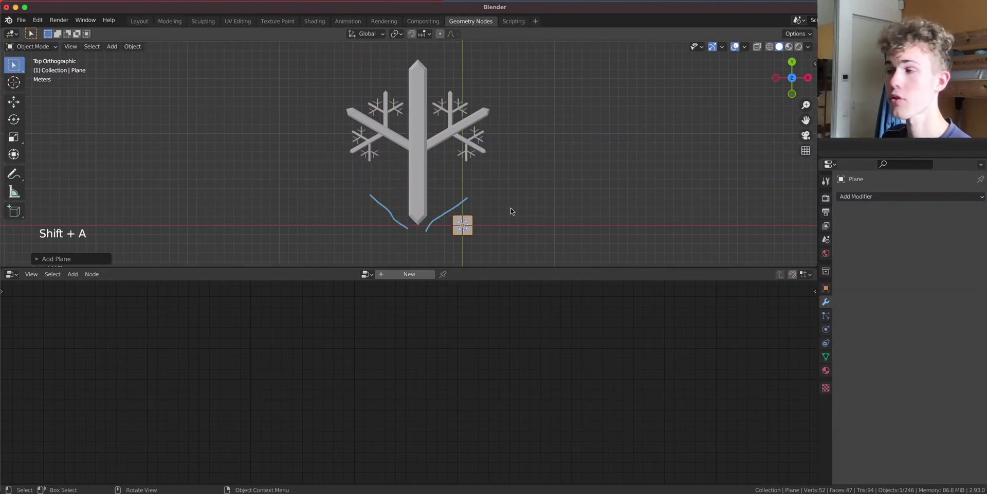
pyautogui.click(423, 273)
pyautogui.moveTo(271, 411); pyautogui.dragTo(210, 407)
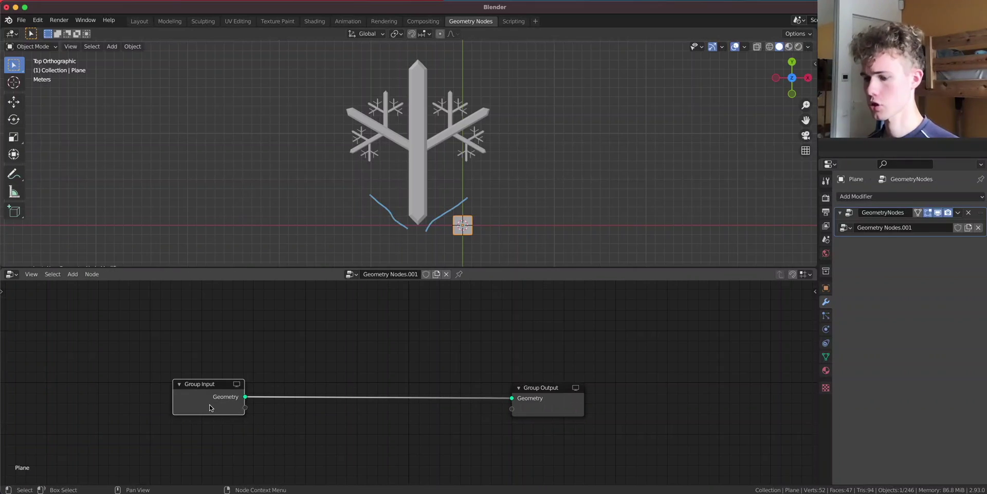
# - Delete the Group Input node and add a Circle mesh node to the plane's node tree
pyautogui.hotkey('ctrl', 'x')
pyautogui.scroll(2, 288, 360)
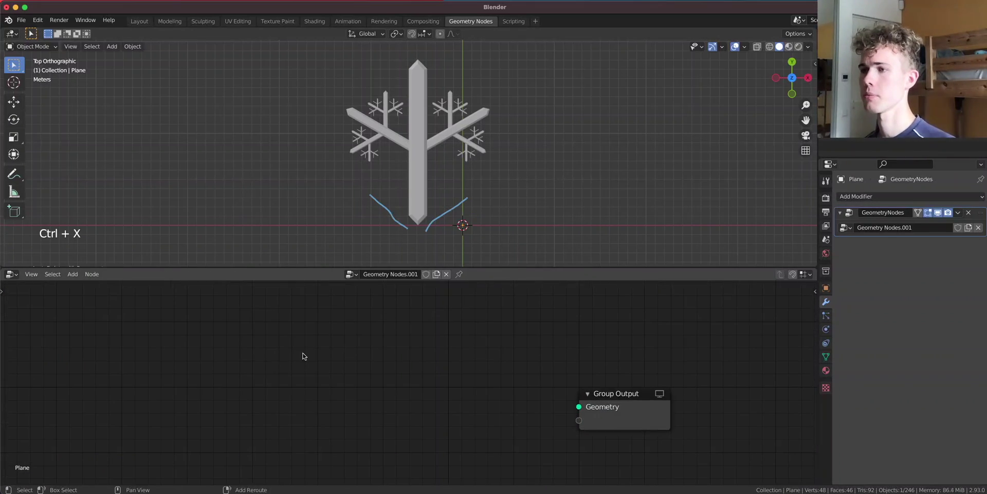
pyautogui.hotkey('shift', 'a')
pyautogui.click(262, 298)
pyautogui.write('circ')
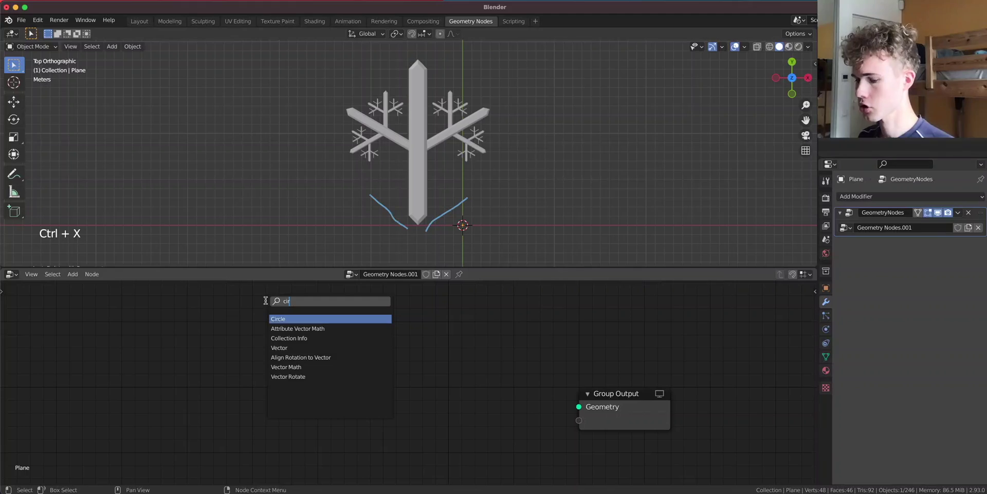
pyautogui.click(307, 319)
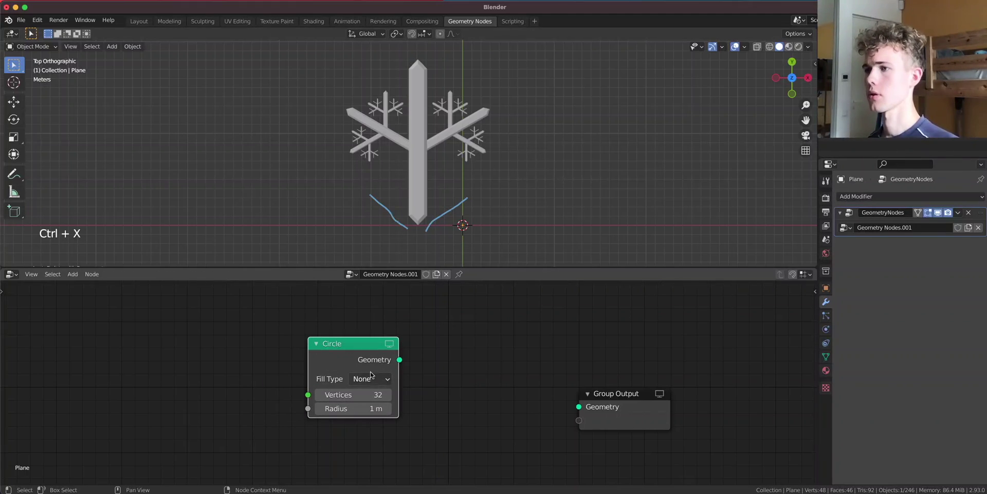
# - Set the Circle node to 6 vertices and connect its Geometry to the Group Output
pyautogui.doubleClick(370, 395)
pyautogui.write('6')
pyautogui.press('Return')
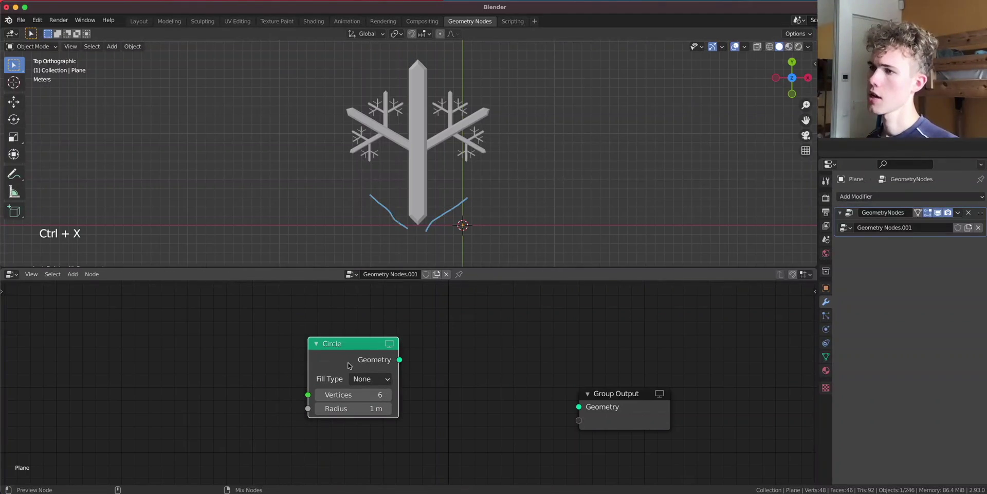
pyautogui.moveTo(400, 359); pyautogui.dragTo(579, 406)
pyautogui.scroll(2, 462, 203)
pyautogui.scroll(3, 462, 202)
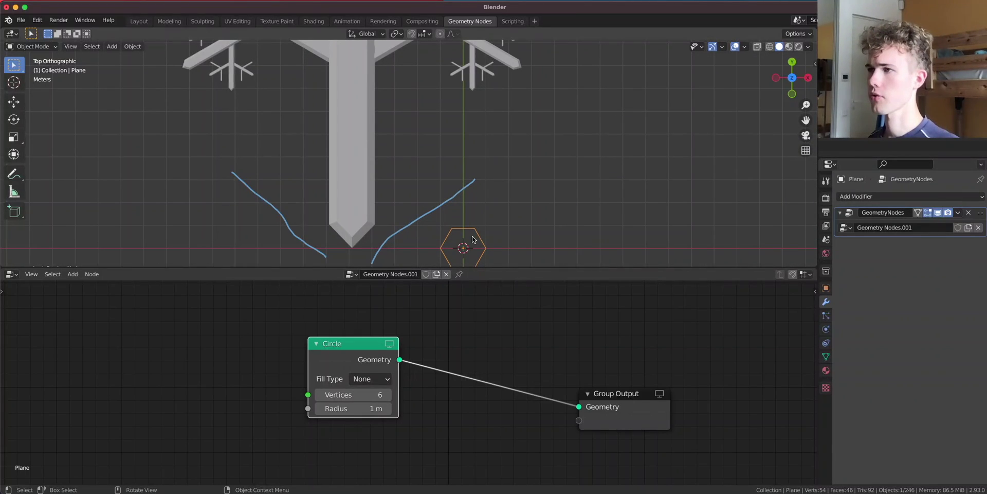
pyautogui.scroll(4, 472, 240)
pyautogui.keyDown('shift'); pyautogui.moveTo(474, 241); pyautogui.dragTo(468, 166, button='middle'); pyautogui.keyUp('shift')
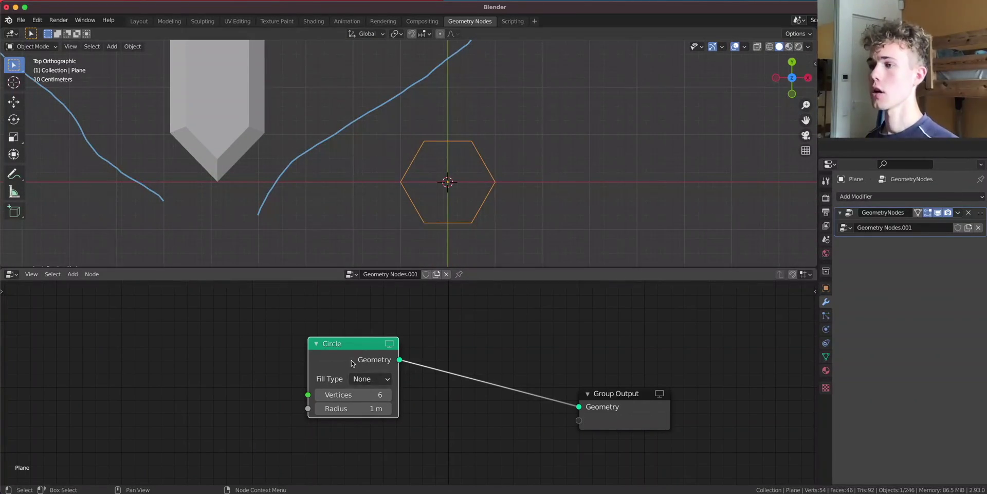
# - Insert a Point Instance node between Circle and Group Output, with the branch picked as its instanced object
pyautogui.moveTo(342, 360); pyautogui.dragTo(180, 348)
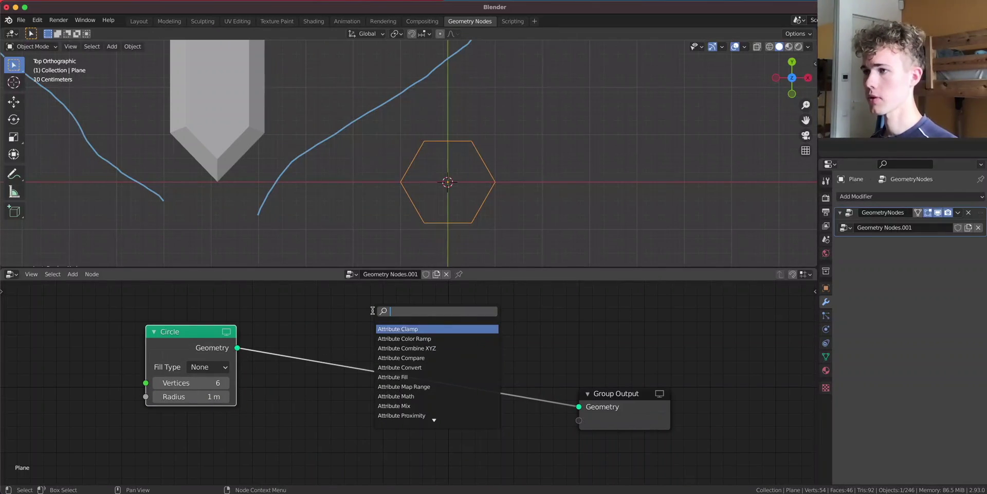
pyautogui.write('ins')
pyautogui.click(404, 327)
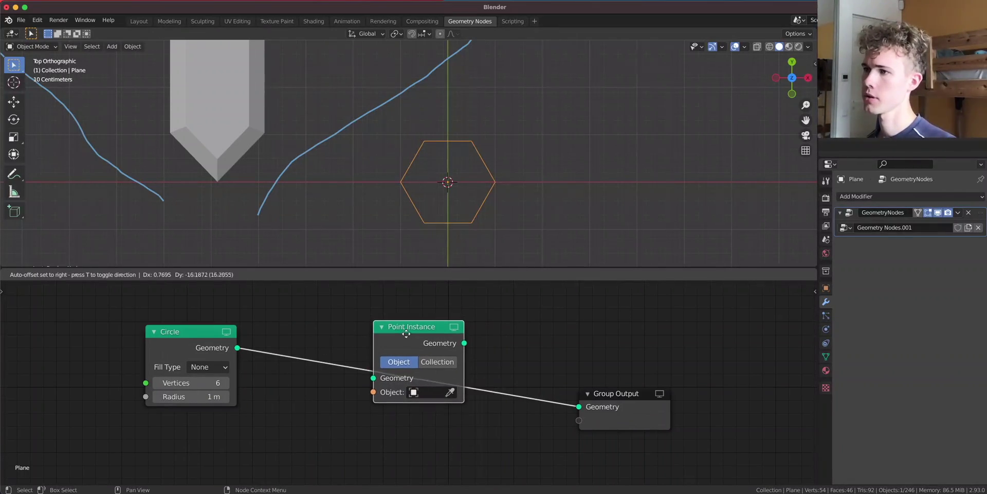
pyautogui.click(406, 334)
pyautogui.click(450, 392)
pyautogui.click(220, 108)
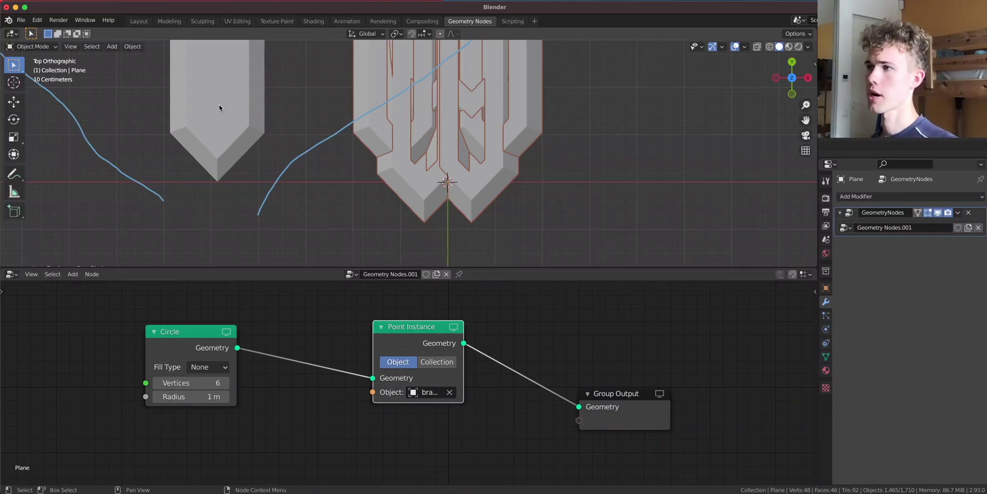
# - Increase the Circle node's radius to 22.3 m to spread the branch instances apart
pyautogui.scroll(-5, 420, 137)
pyautogui.moveTo(203, 397); pyautogui.dragTo(329, 396)
pyautogui.scroll(-2, 291, 309)
pyautogui.scroll(-6, 521, 91)
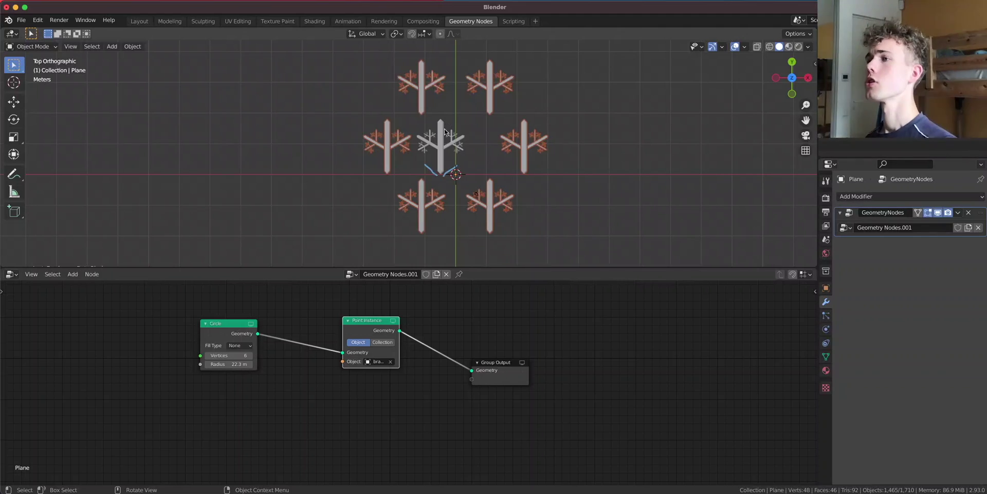
# - Insert an Align Rotation to Vector node between Circle and Point Instance, making room for it in the chain
pyautogui.moveTo(383, 328); pyautogui.dragTo(428, 344)
pyautogui.hotkey('shift', 'a')
pyautogui.click(344, 304)
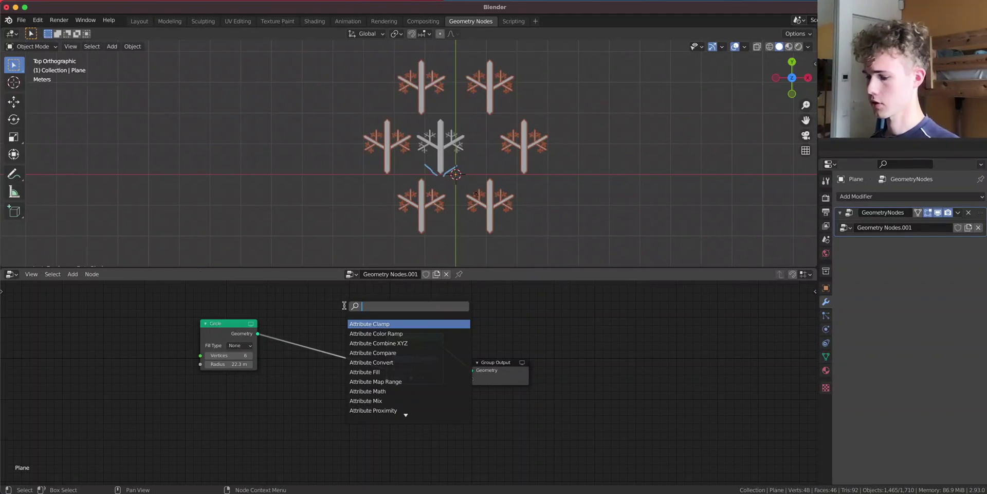
pyautogui.write('alig')
pyautogui.click(391, 325)
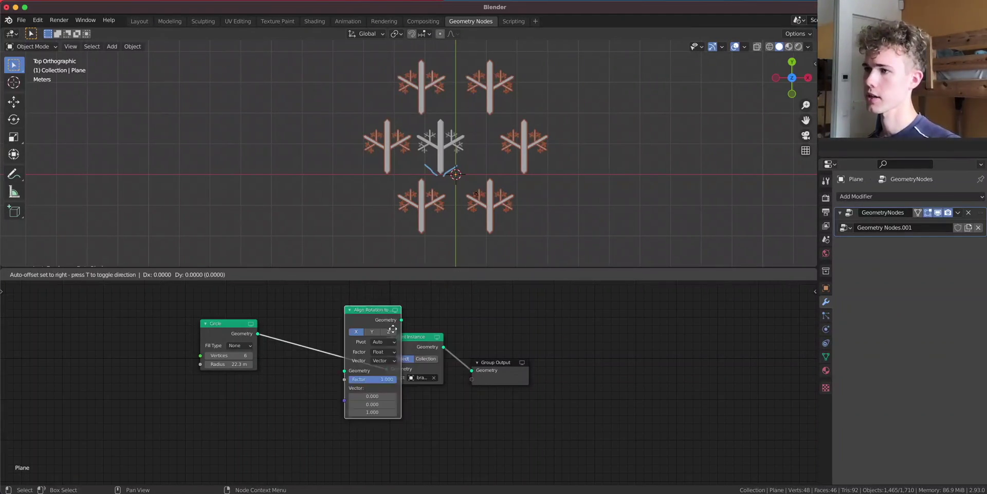
pyautogui.click(340, 329)
pyautogui.scroll(8, 356, 363)
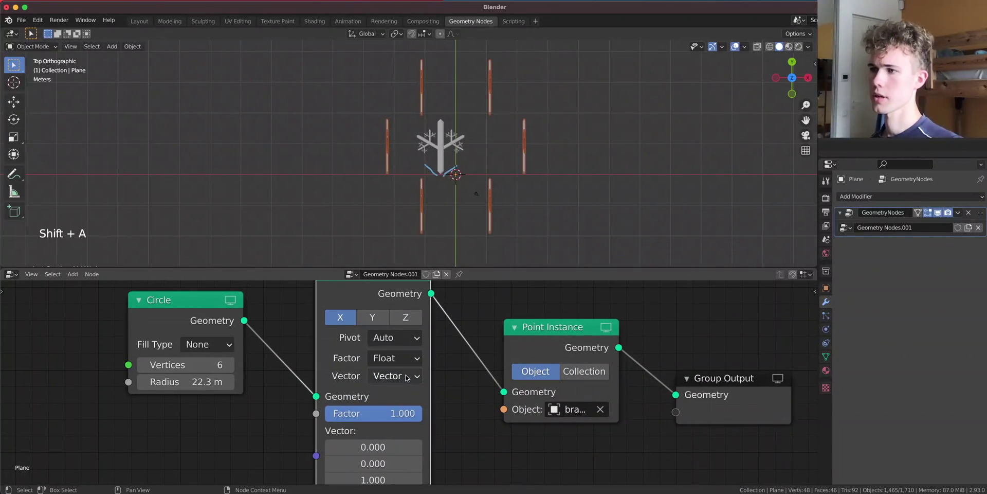
# - Switch the Align Rotation node's Vector input to Attribute and use the position attribute
pyautogui.scroll(2, 403, 379)
pyautogui.click(399, 375)
pyautogui.click(401, 400)
pyautogui.keyDown('shift'); pyautogui.scroll(-1, 465, 405); pyautogui.keyUp('shift')
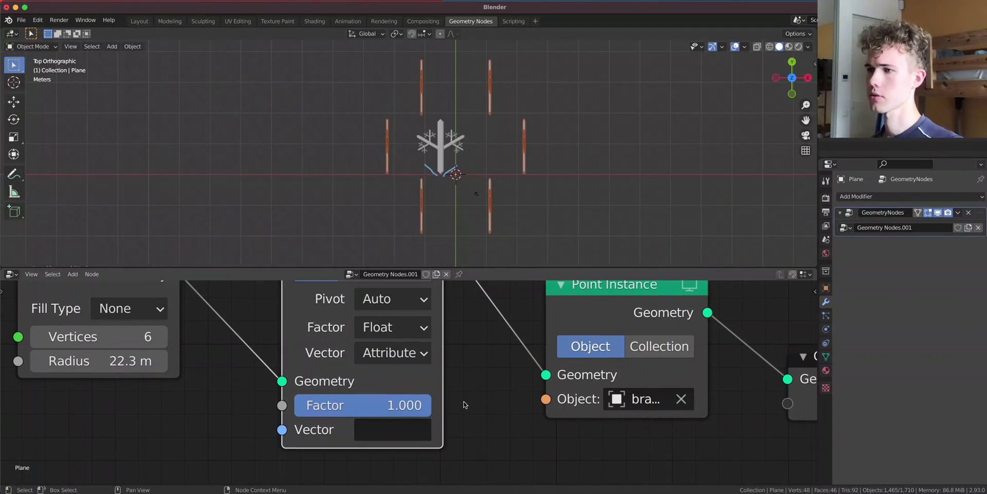
pyautogui.click(399, 428)
pyautogui.write('posi')
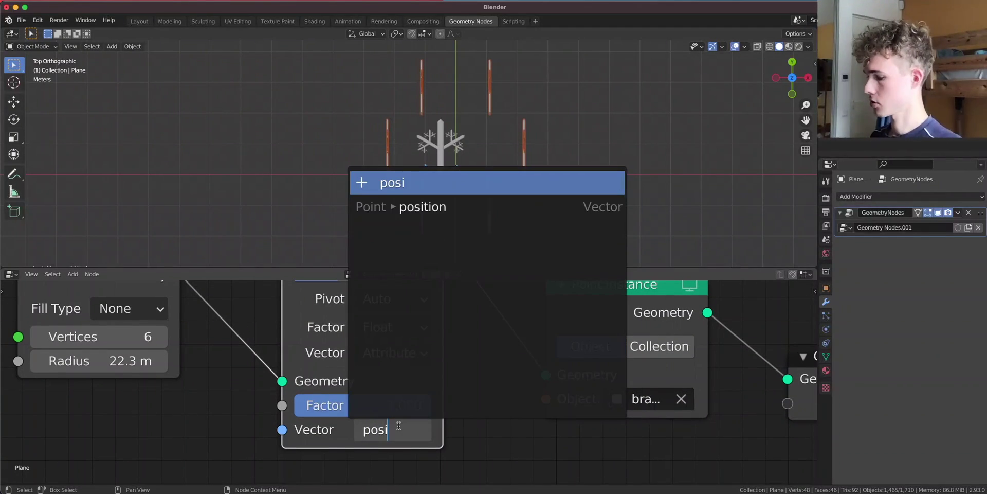
pyautogui.press('Down')
pyautogui.press('Return')
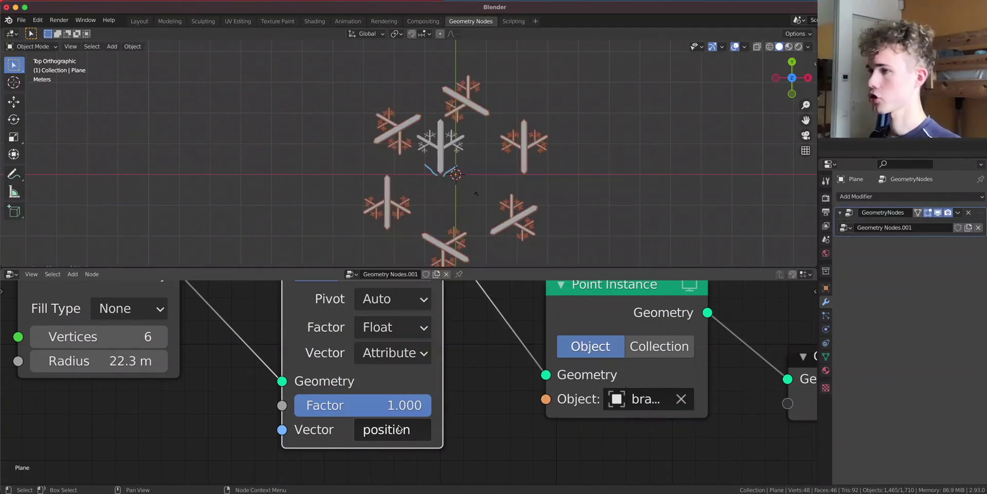
# - Preview the Circle and Align Rotation outputs on their own, and restore Point Instance as the displayed output
pyautogui.scroll(10, 463, 180)
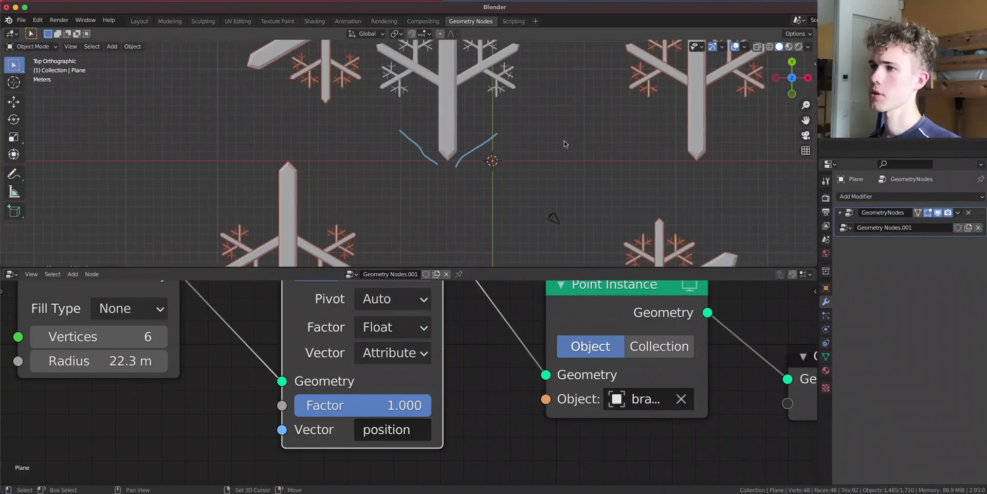
pyautogui.scroll(-3, 572, 353)
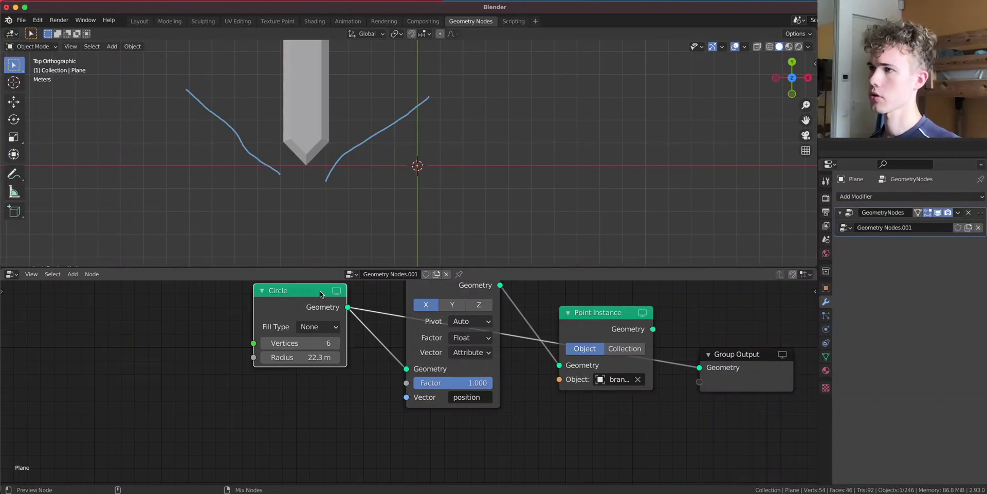
pyautogui.scroll(-1, 513, 297)
pyautogui.scroll(-6, 465, 198)
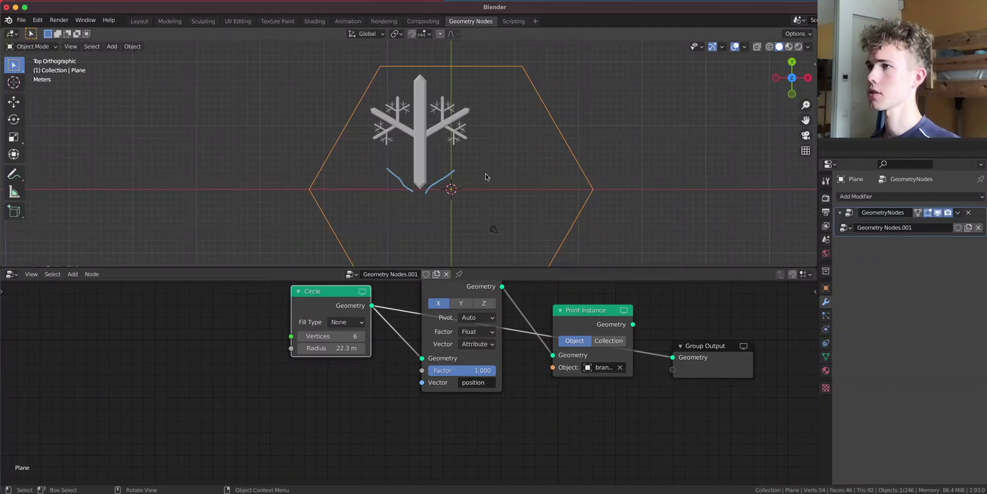
pyautogui.keyDown('shift'); pyautogui.moveTo(450, 196); pyautogui.dragTo(445, 167, button='middle'); pyautogui.keyUp('shift')
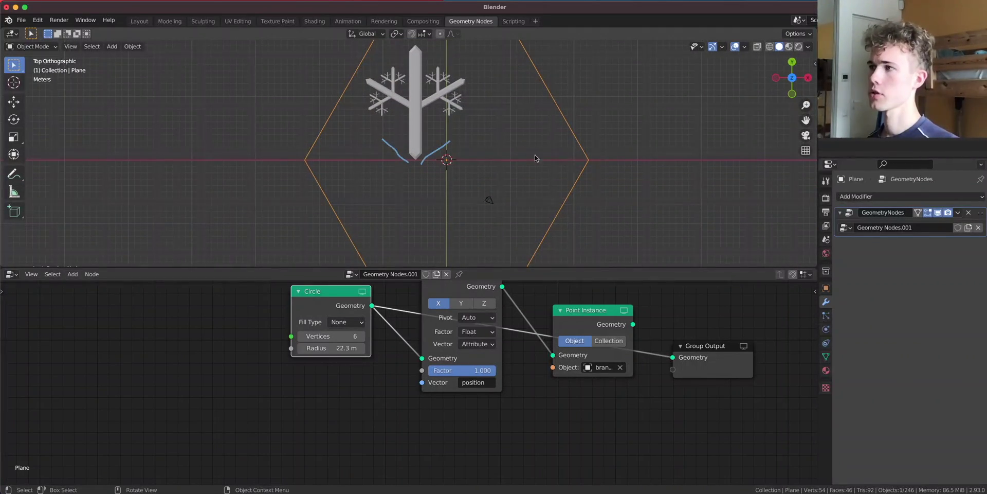
pyautogui.moveTo(446, 291); pyautogui.dragTo(449, 316)
pyautogui.scroll(2, 449, 317)
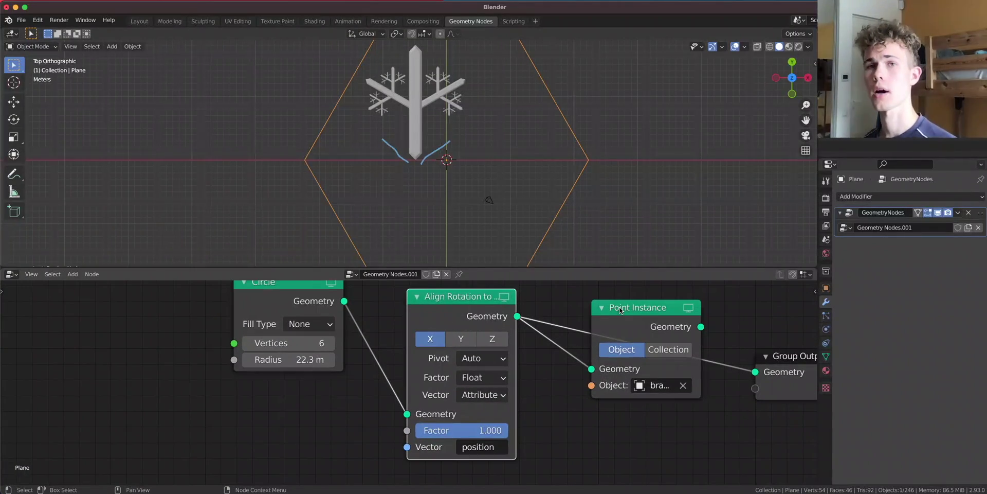
pyautogui.keyDown('ctrl'); pyautogui.keyDown('shift'); pyautogui.click(649, 331); pyautogui.keyUp('shift'); pyautogui.keyUp('ctrl')
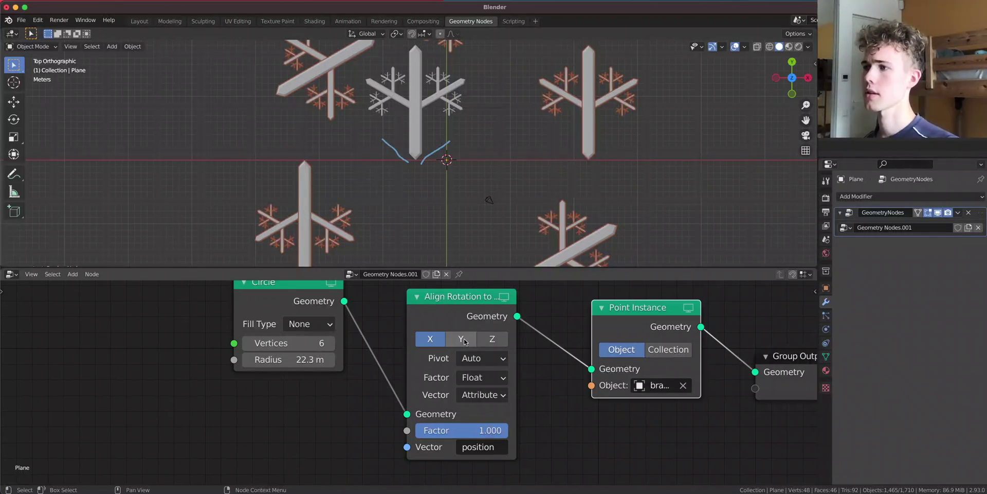
# - Try Z as the Align Rotation axis, settle on Y, and check the branch directions from the top view
pyautogui.click(492, 339)
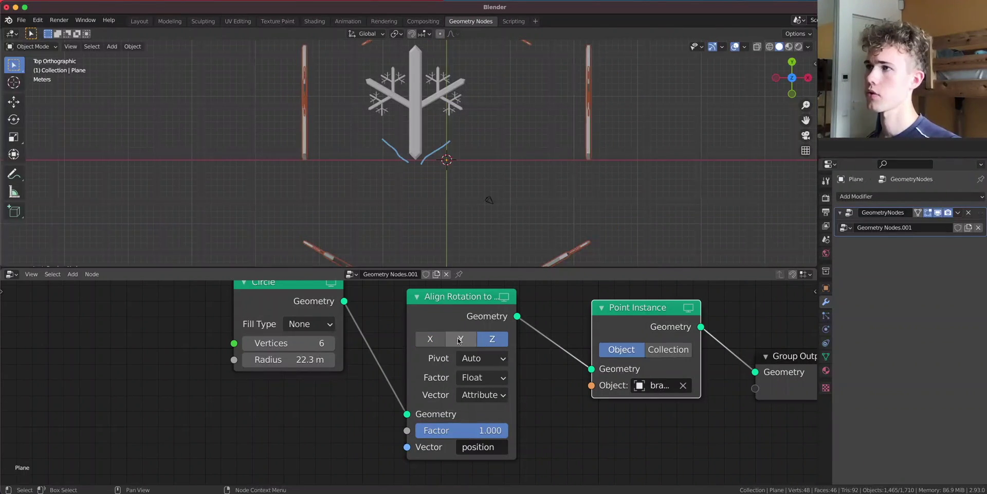
pyautogui.moveTo(458, 206); pyautogui.dragTo(509, 149, button='middle')
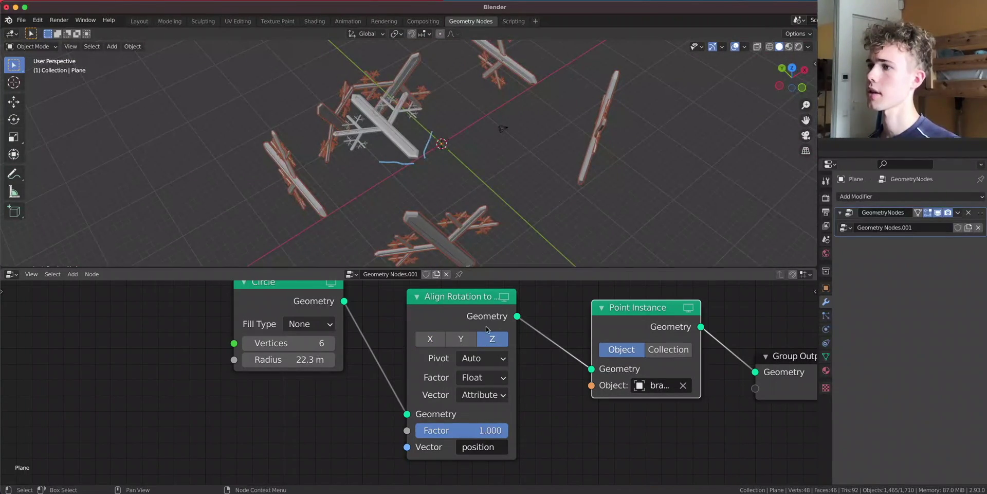
pyautogui.click(462, 339)
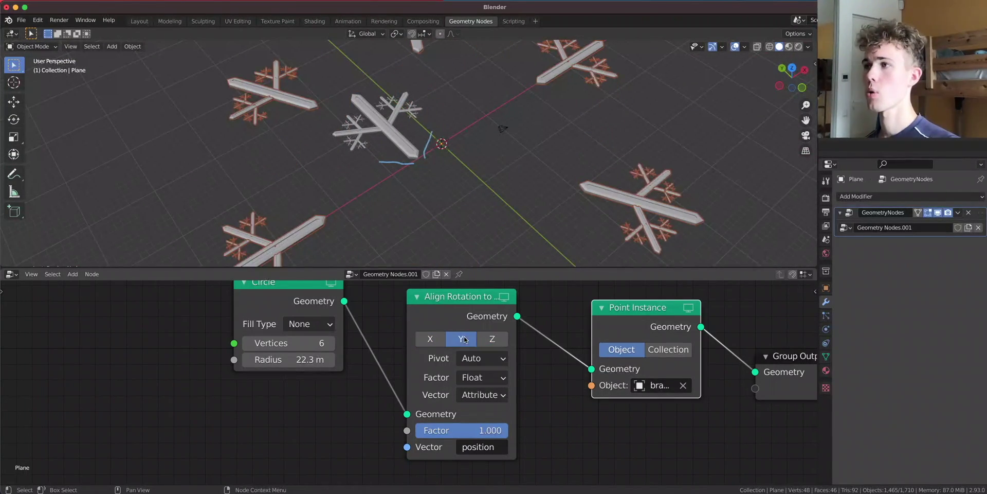
pyautogui.click(793, 69)
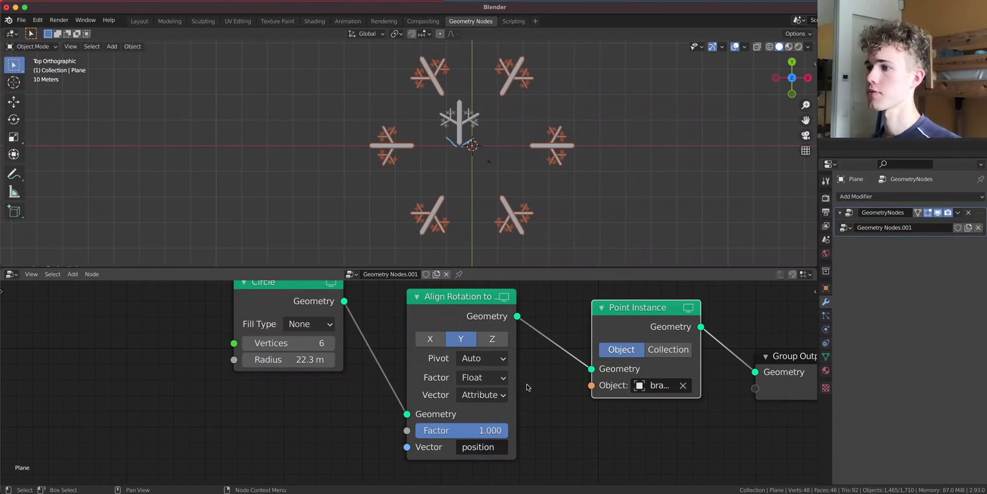
# - Reduce the Circle node's radius to 0.16 m so the six branches meet at the snowflake's centre
pyautogui.moveTo(303, 359); pyautogui.dragTo(237, 359)
pyautogui.scroll(5, 445, 176)
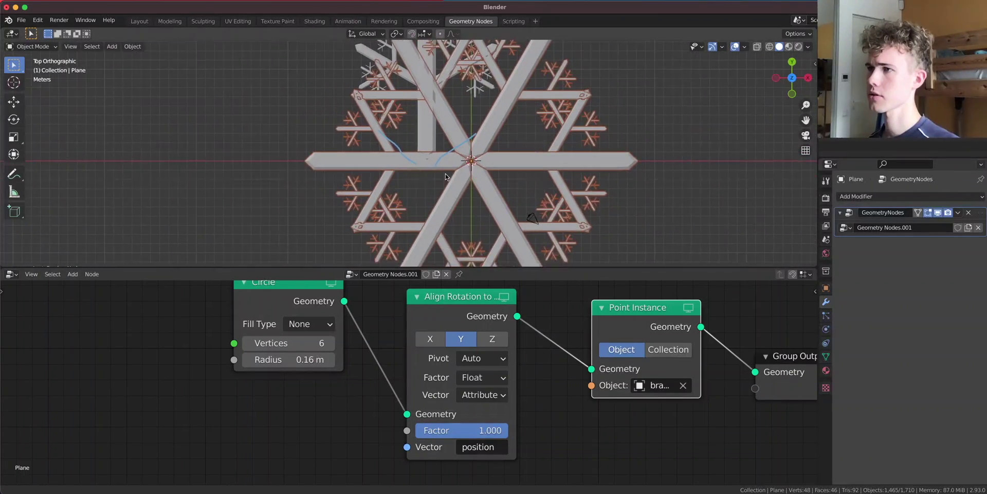
pyautogui.scroll(3, 476, 169)
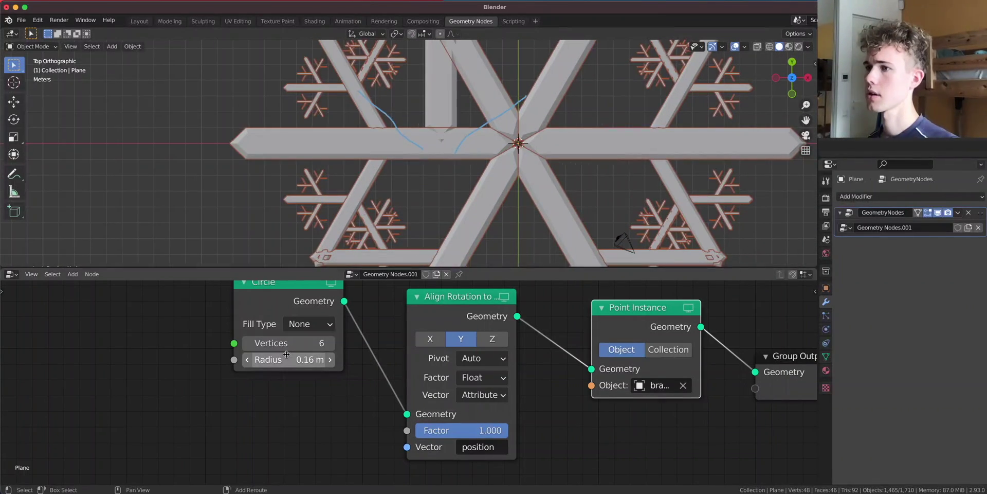
pyautogui.moveTo(288, 359)
pyautogui.mouseDown()
pyautogui.moveTo(304, 359)
pyautogui.moveTo(288, 359)
pyautogui.mouseUp()
pyautogui.scroll(4, 484, 172)
pyautogui.scroll(-8, 484, 172)
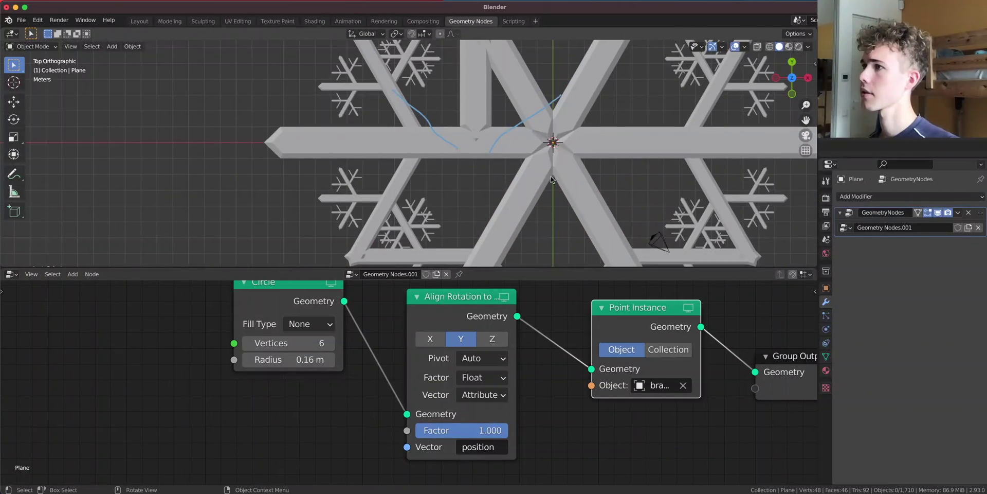
# - Move the original branch object along negative X, clear of the snowflake
pyautogui.click(478, 166)
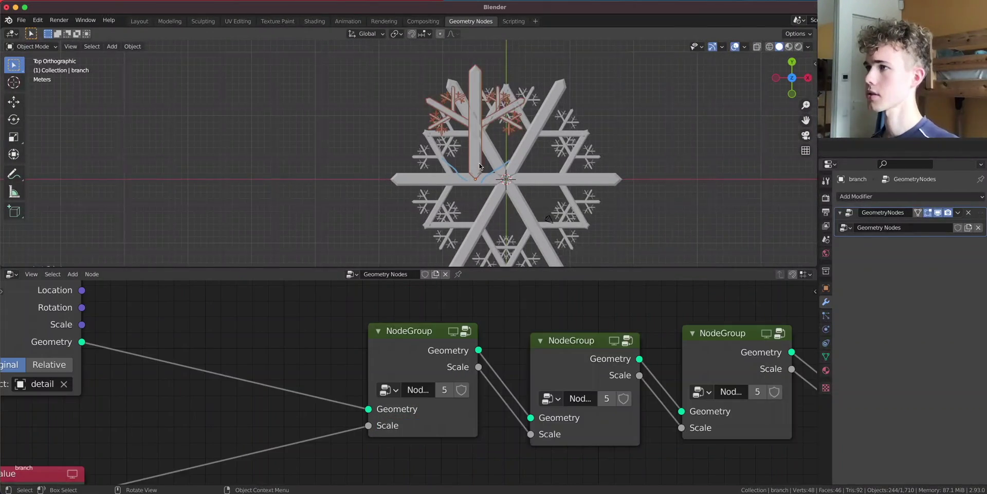
pyautogui.press('g')
pyautogui.click(297, 158)
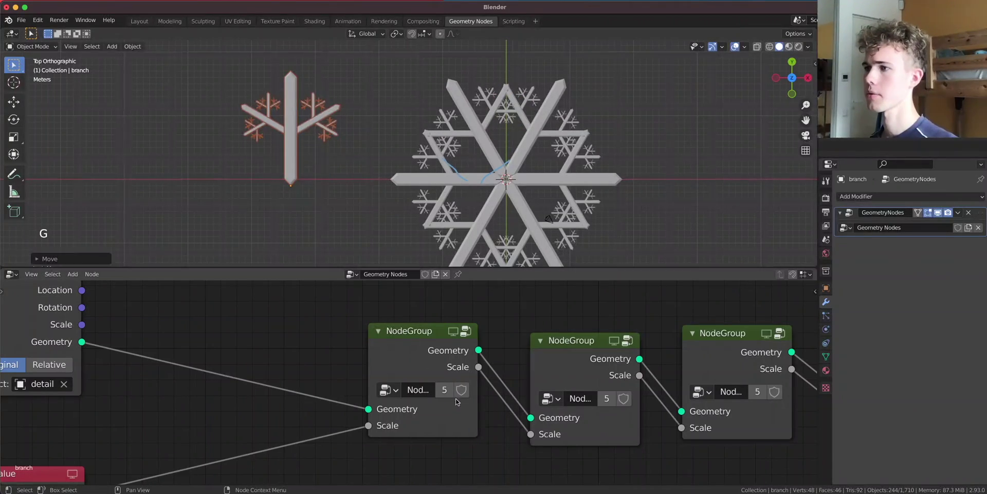
# - Open the branch's node group and set the Y translation of both side-branch Transform nodes to 10 m
pyautogui.scroll(8, 423, 129)
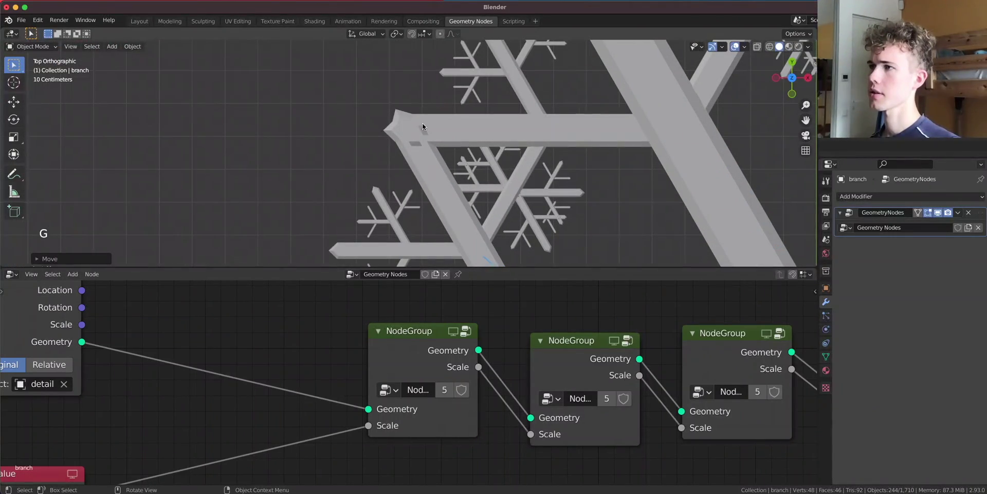
pyautogui.scroll(-7, 549, 215)
pyautogui.keyDown('shift'); pyautogui.moveTo(550, 215); pyautogui.dragTo(376, 105, button='middle'); pyautogui.keyUp('shift')
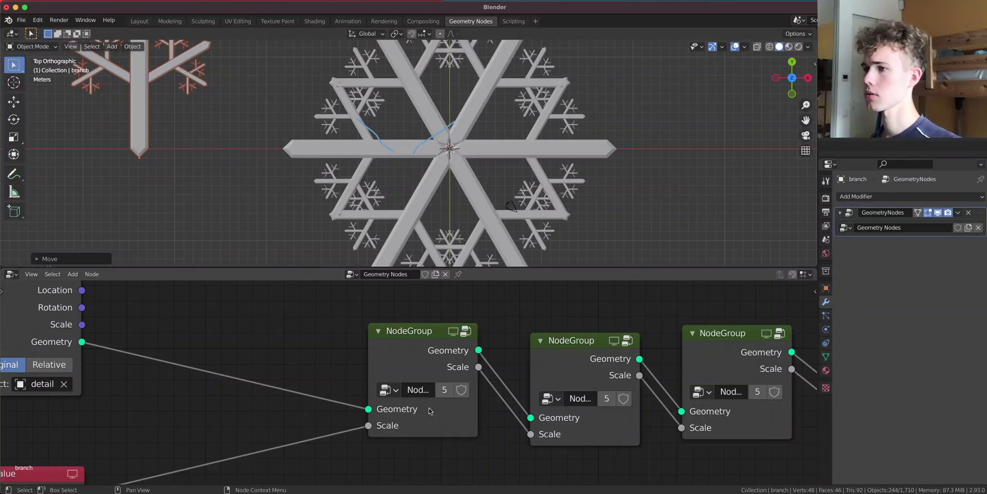
pyautogui.click(466, 335)
pyautogui.scroll(-7, 549, 395)
pyautogui.moveTo(684, 396); pyautogui.dragTo(441, 376, button='middle')
pyautogui.moveTo(267, 385)
pyautogui.mouseDown()
pyautogui.moveTo(298, 385)
pyautogui.moveTo(283, 384)
pyautogui.mouseUp()
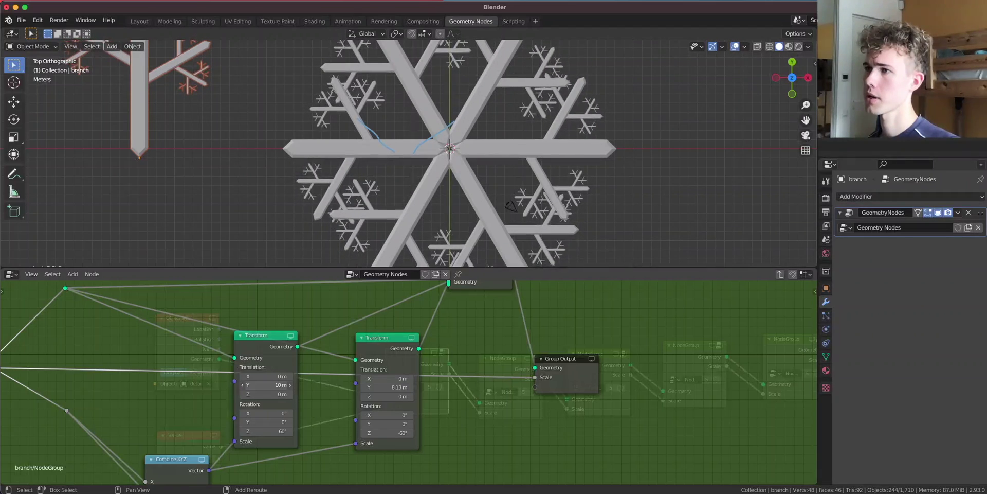
pyautogui.moveTo(377, 388); pyautogui.dragTo(397, 387)
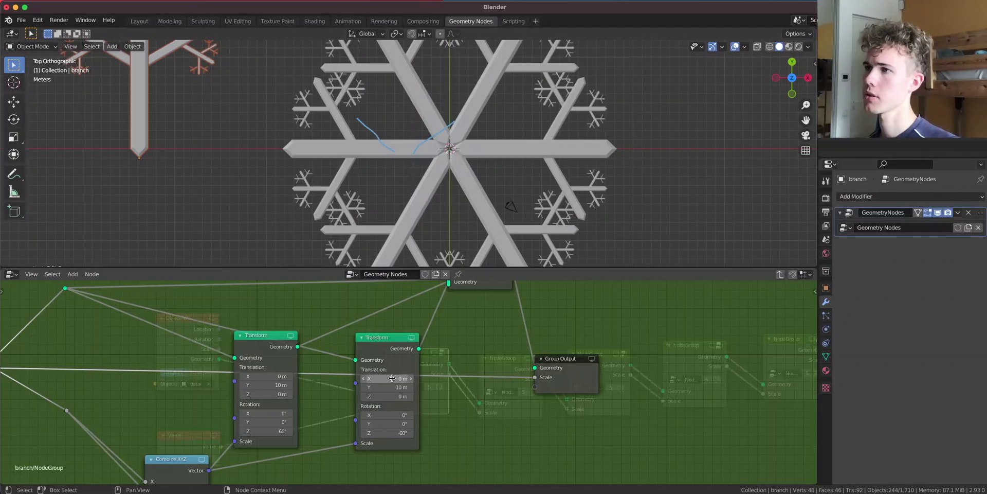
# - Leave the node group, set the Value node to 0.400, and compare the snowflake with the reference image helvespisi.png
pyautogui.moveTo(390, 424); pyautogui.dragTo(597, 320, button='middle')
pyautogui.click(780, 274)
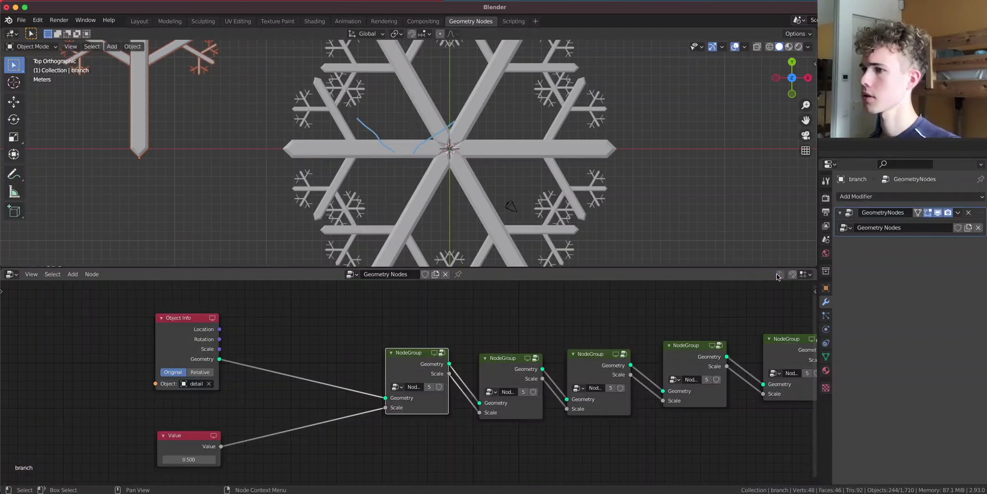
pyautogui.click(185, 457)
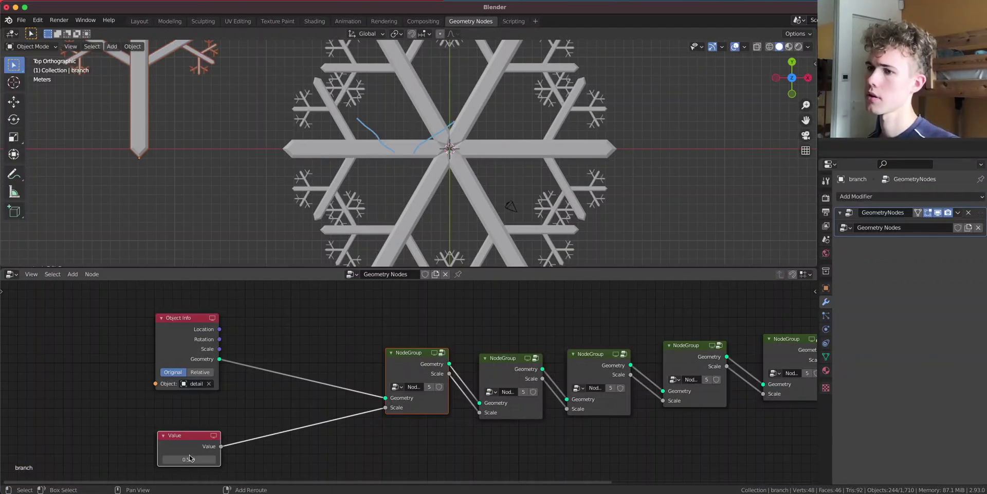
pyautogui.moveTo(189, 459)
pyautogui.mouseDown()
pyautogui.moveTo(175, 458)
pyautogui.moveTo(190, 458)
pyautogui.mouseUp()
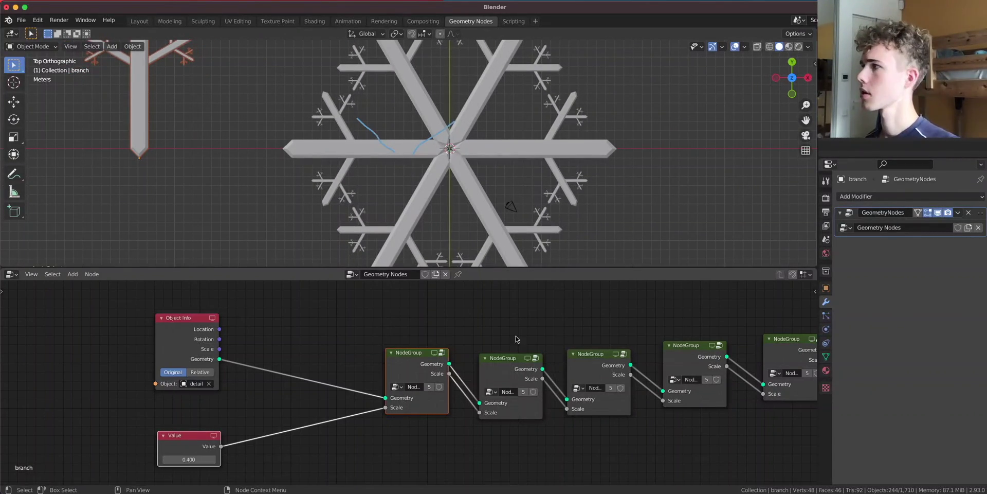
pyautogui.press('super+Tab')
pyautogui.press('space')
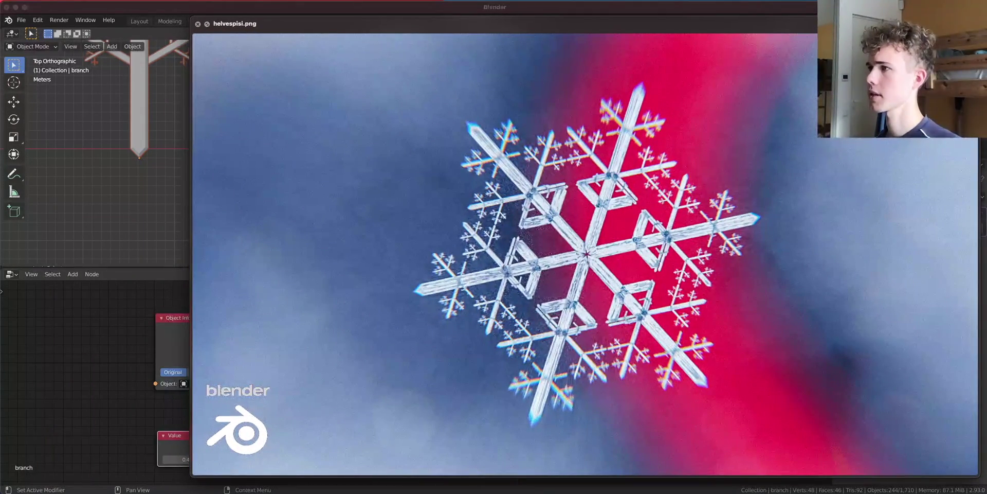
pyautogui.press('space')
# - Duplicate the first NodeGroup above the chain, feed it the Object Info geometry, and link its Geometry output to Group Output
pyautogui.moveTo(522, 355); pyautogui.dragTo(406, 369, button='middle')
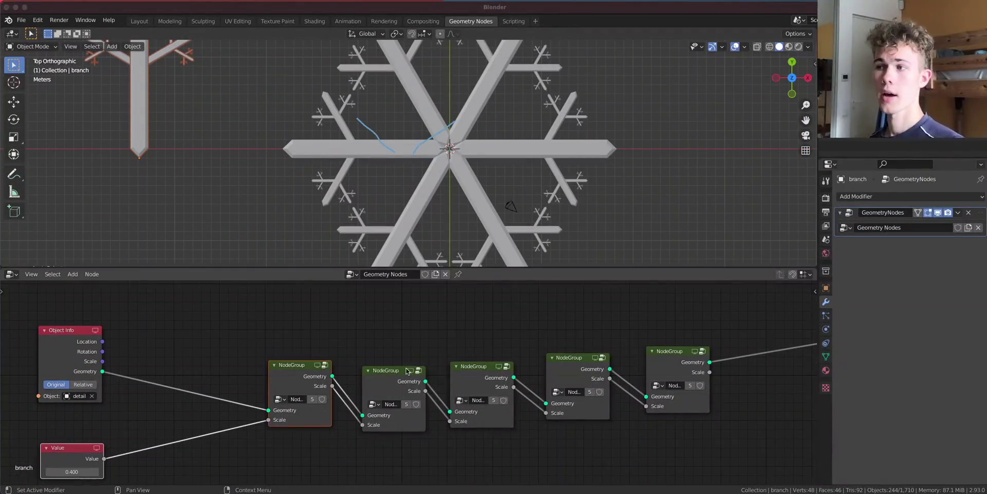
pyautogui.moveTo(468, 320); pyautogui.dragTo(401, 327, button='middle')
pyautogui.scroll(-3, 401, 327)
pyautogui.click(260, 366)
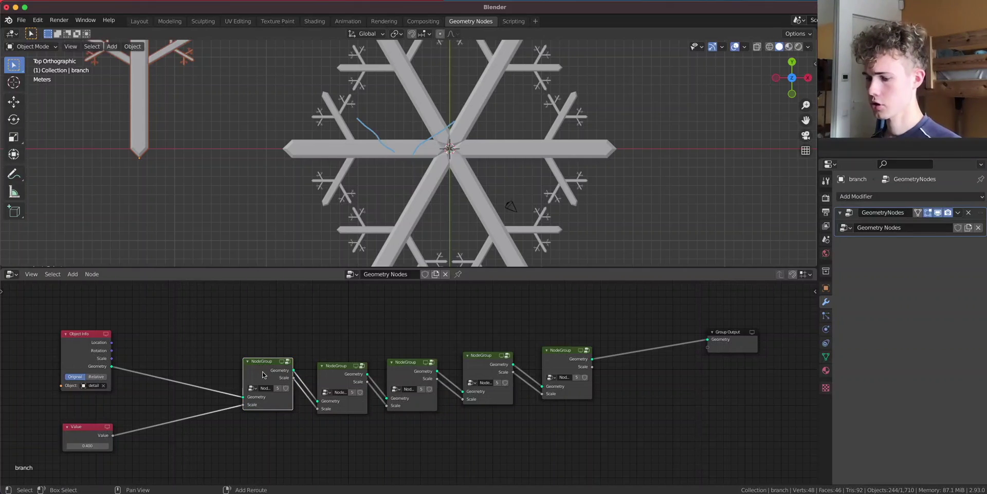
pyautogui.hotkey('shift', 'd')
pyautogui.click(264, 310)
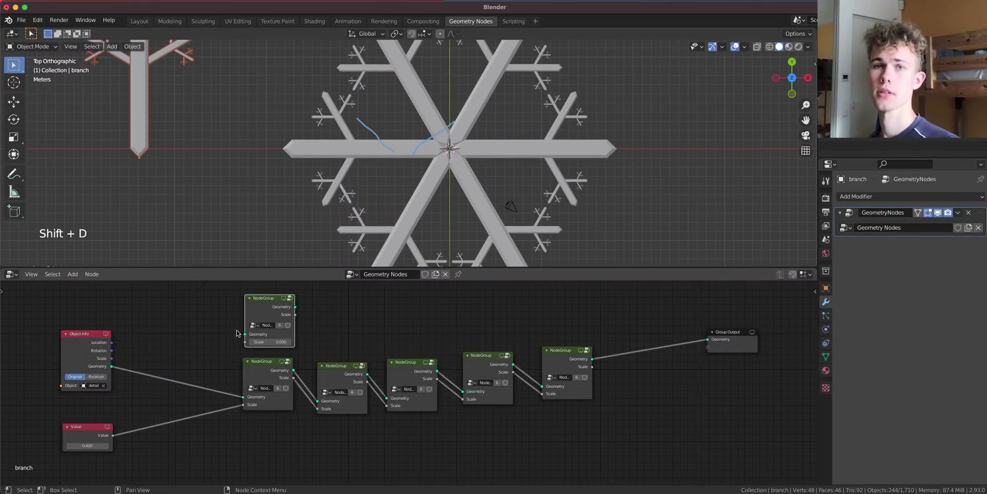
pyautogui.scroll(2, 227, 346)
pyautogui.moveTo(133, 385); pyautogui.dragTo(324, 347)
pyautogui.keyDown('ctrl'); pyautogui.keyDown('shift'); pyautogui.click(333, 309); pyautogui.keyUp('shift'); pyautogui.keyUp('ctrl')
pyautogui.moveTo(509, 353); pyautogui.dragTo(376, 353, button='middle')
pyautogui.scroll(-1, 306, 346)
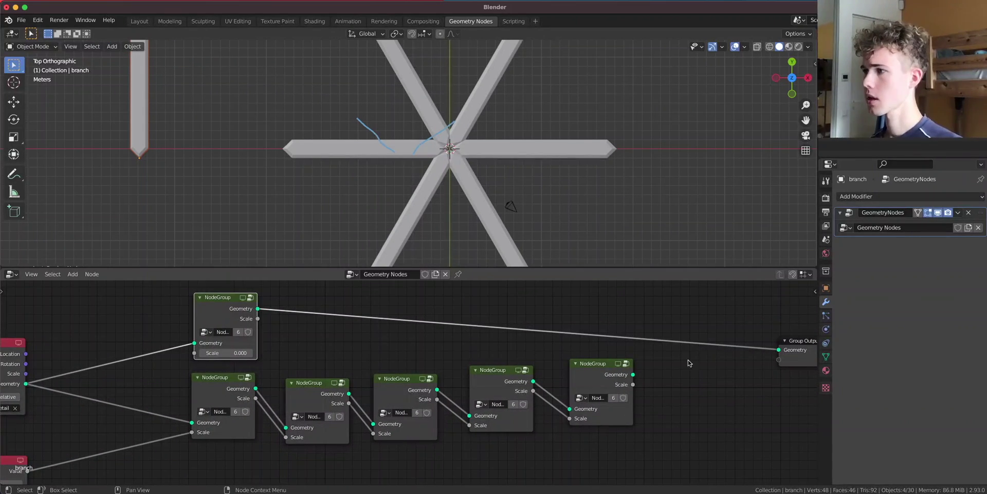
# - Add a Join Geometry node before Group Output and link the last group of the original chain into it
pyautogui.hotkey('shift', 'a')
pyautogui.click(677, 316)
pyautogui.write('joi')
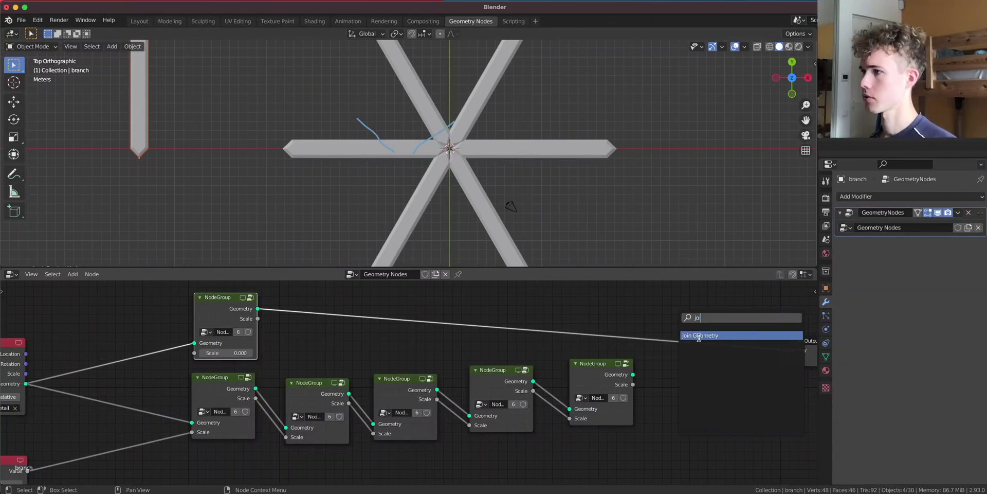
pyautogui.click(699, 337)
pyautogui.click(700, 352)
pyautogui.moveTo(633, 374); pyautogui.dragTo(678, 360)
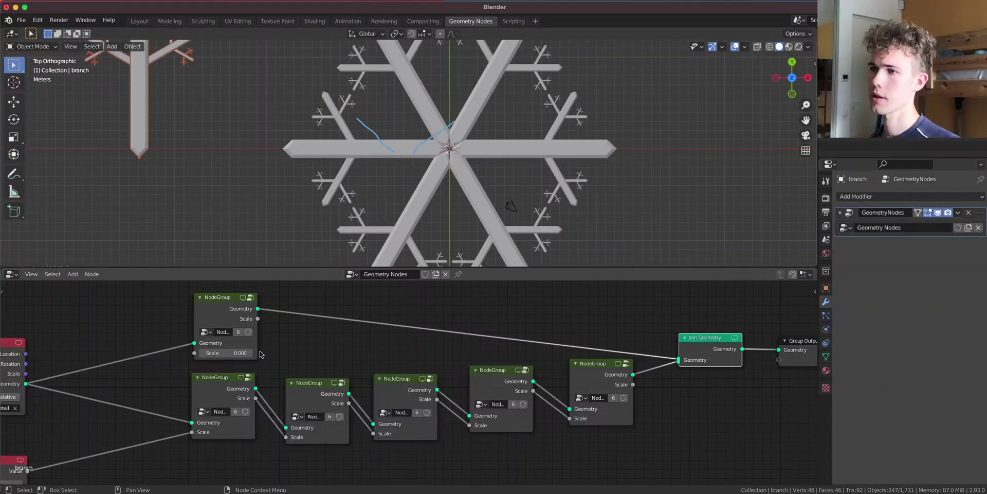
# - Widen the duplicated group node, make it a single-user copy, and set its Scale to -0.210
pyautogui.moveTo(260, 354); pyautogui.dragTo(397, 344)
pyautogui.moveTo(295, 312); pyautogui.dragTo(284, 309)
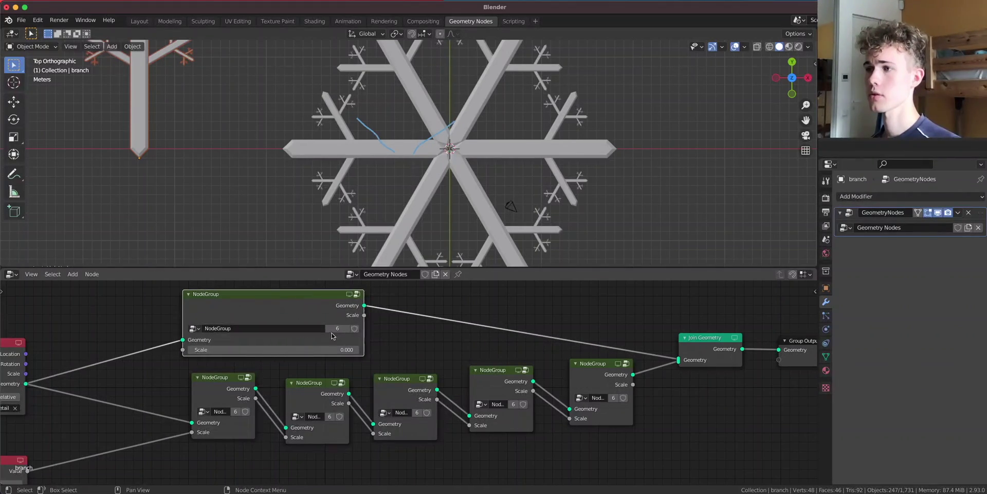
pyautogui.click(334, 329)
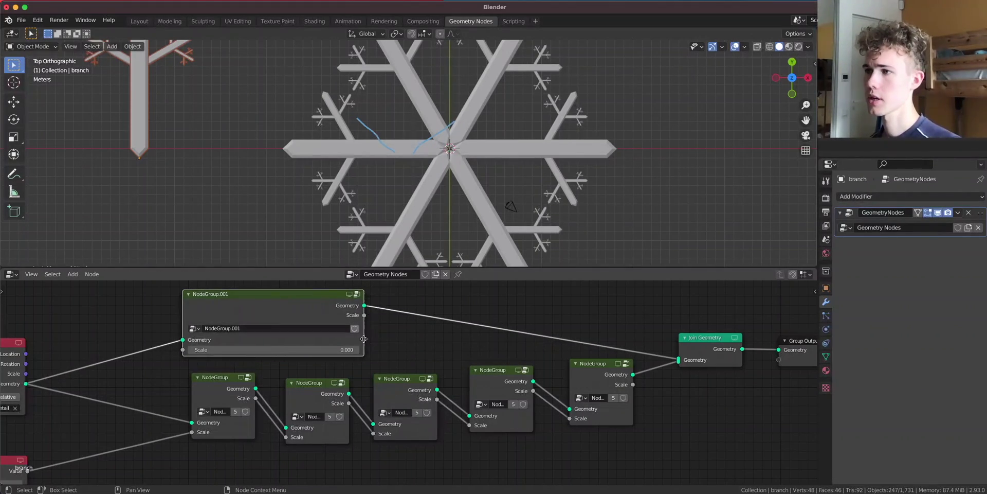
pyautogui.moveTo(355, 341); pyautogui.dragTo(193, 349)
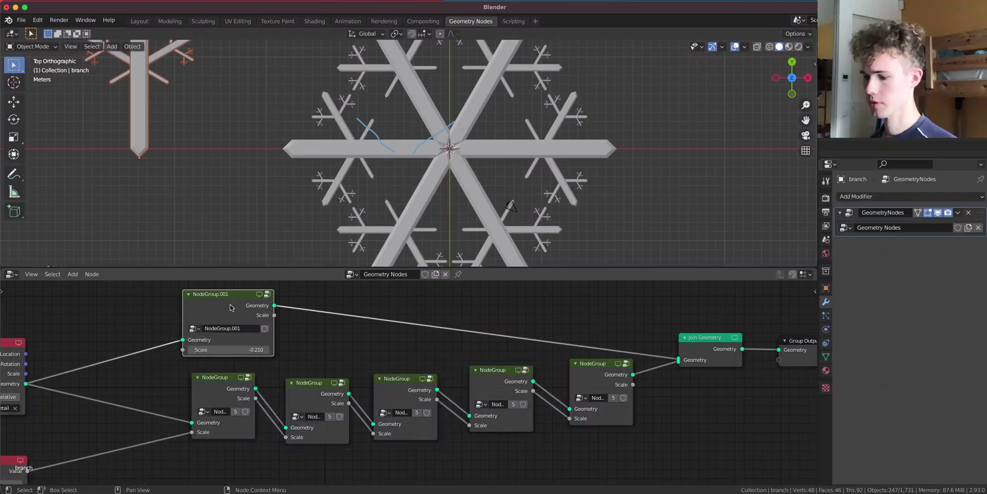
# - Duplicate NodeGroup.001 twice in a chain before Join Geometry, linking each Scale output to the next copy's Scale input
pyautogui.hotkey('shift', 'd')
pyautogui.click(344, 306)
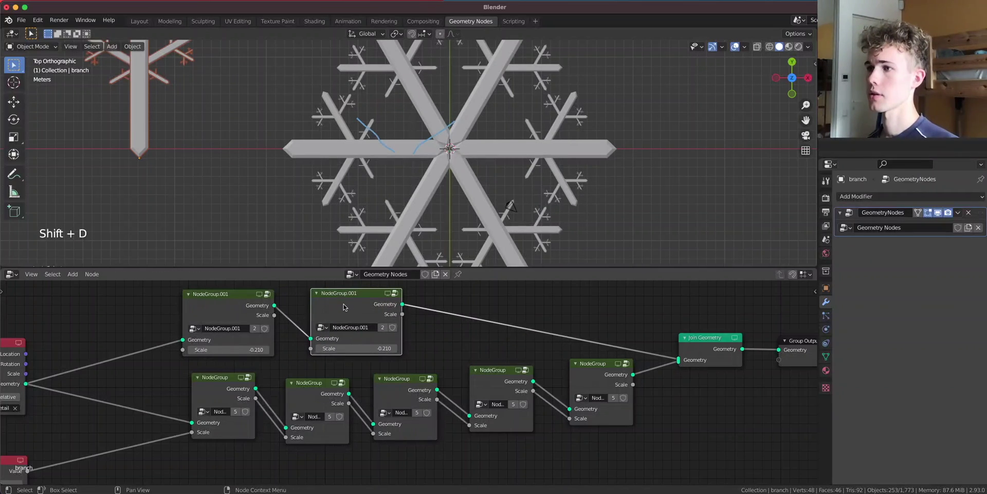
pyautogui.moveTo(274, 314); pyautogui.dragTo(279, 319)
pyautogui.moveTo(311, 349); pyautogui.dragTo(310, 349)
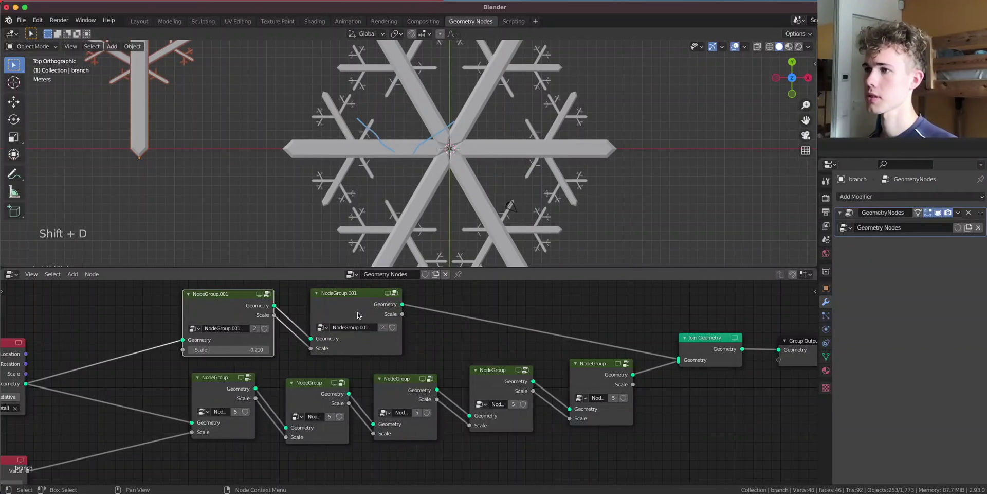
pyautogui.hotkey('shift', 'd')
pyautogui.click(475, 314)
pyautogui.moveTo(402, 314); pyautogui.dragTo(439, 349)
# - Try a separate Scale of -0.250 on the third NodeGroup.001, and relink it to the previous group's Scale output
pyautogui.scroll(5, 359, 150)
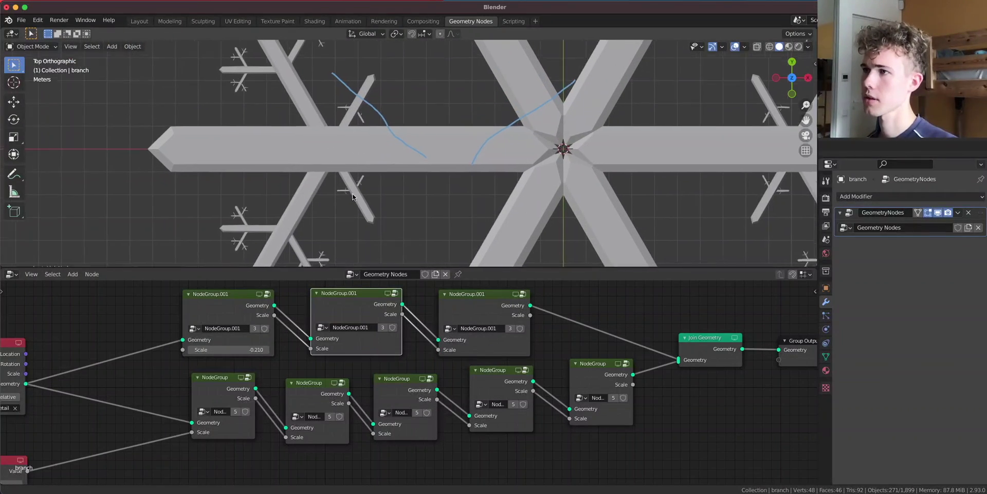
pyautogui.hscroll(-3, 381, 191)
pyautogui.moveTo(438, 349); pyautogui.dragTo(481, 352)
pyautogui.scroll(-8, 504, 176)
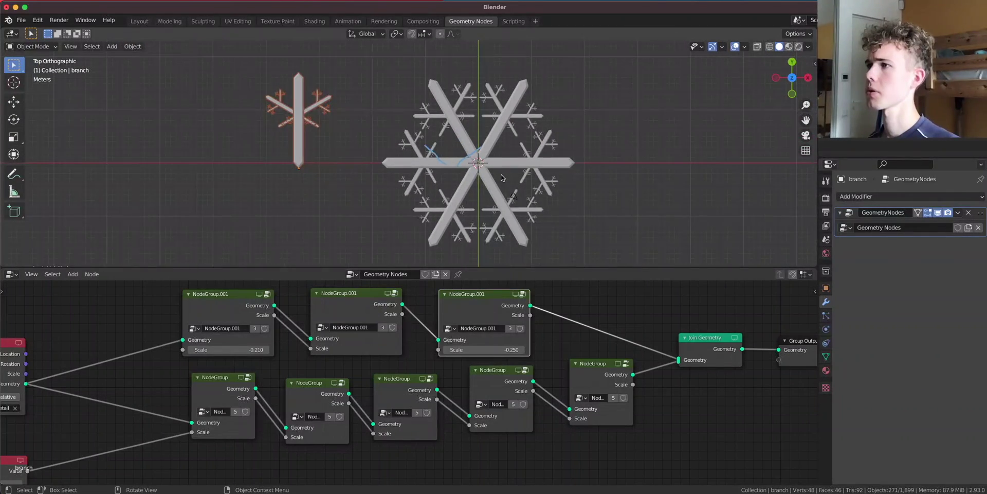
pyautogui.scroll(2, 504, 176)
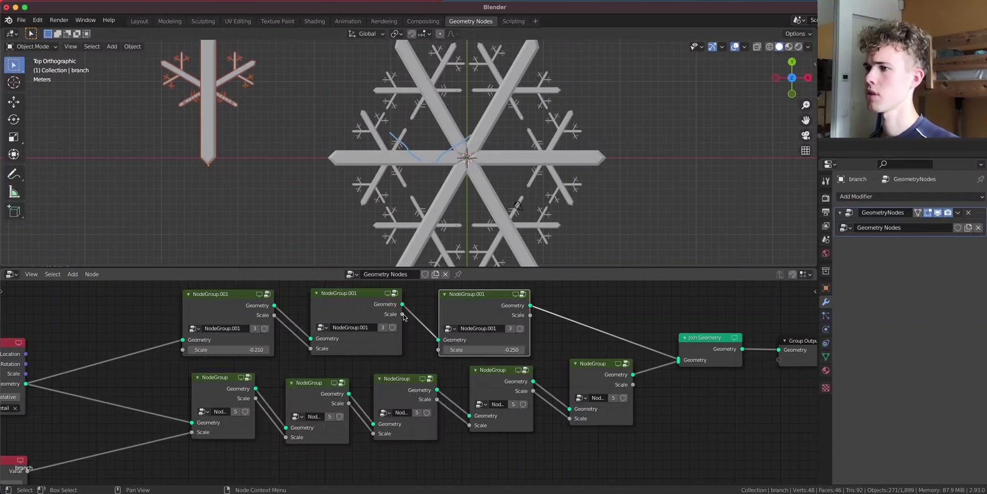
pyautogui.moveTo(403, 314); pyautogui.dragTo(438, 349)
pyautogui.scroll(-3, 434, 205)
pyautogui.scroll(2, 453, 198)
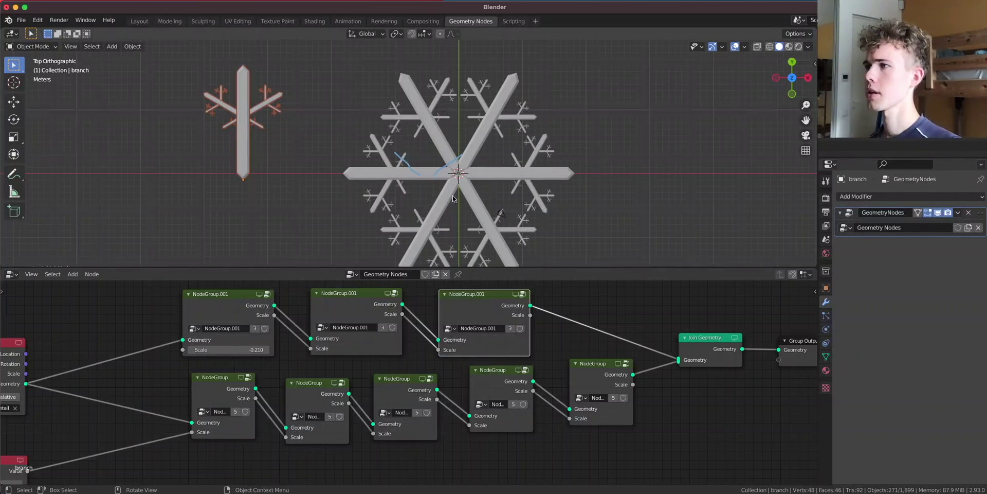
pyautogui.press('Tab')
pyautogui.scroll(3, 253, 129)
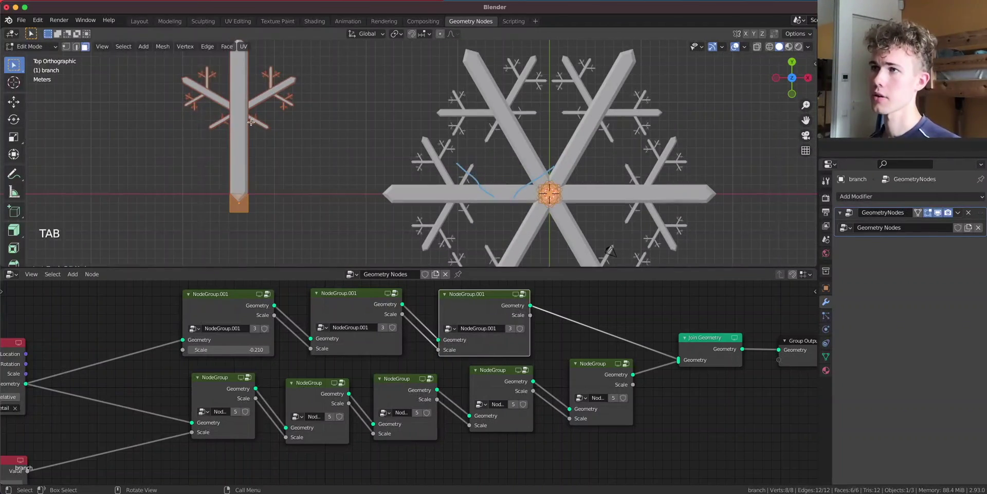
pyautogui.press('Tab')
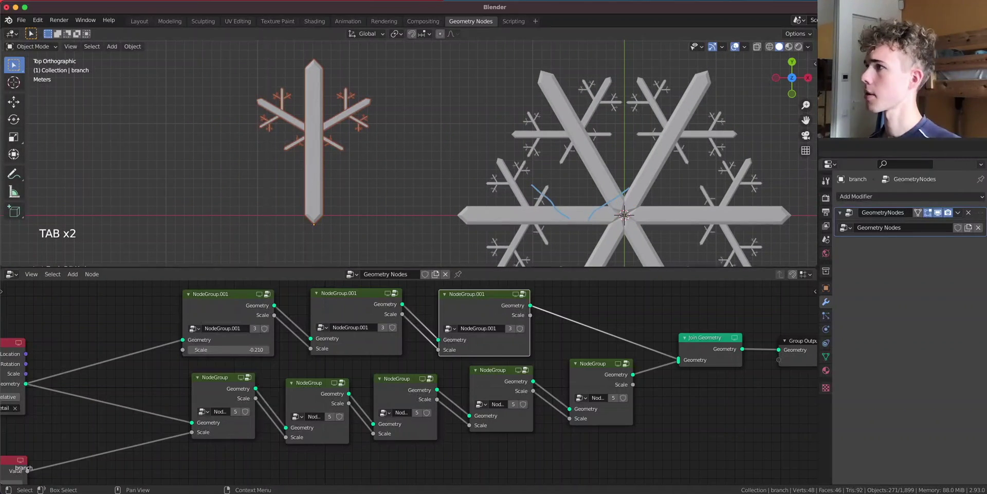
# - Move the detail object along negative X, out of the snowflake and past the original branch object
pyautogui.click(623, 153)
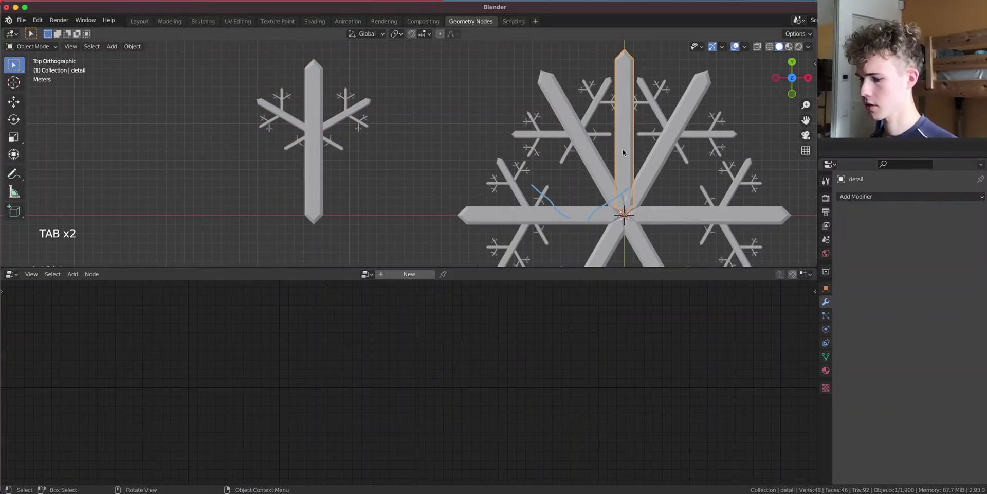
pyautogui.press('g')
pyautogui.press('y')
pyautogui.press('x')
pyautogui.click(155, 155)
# - Scale the detail object's mesh down along X in Edit Mode to make all branches thinner
pyautogui.press('Tab')
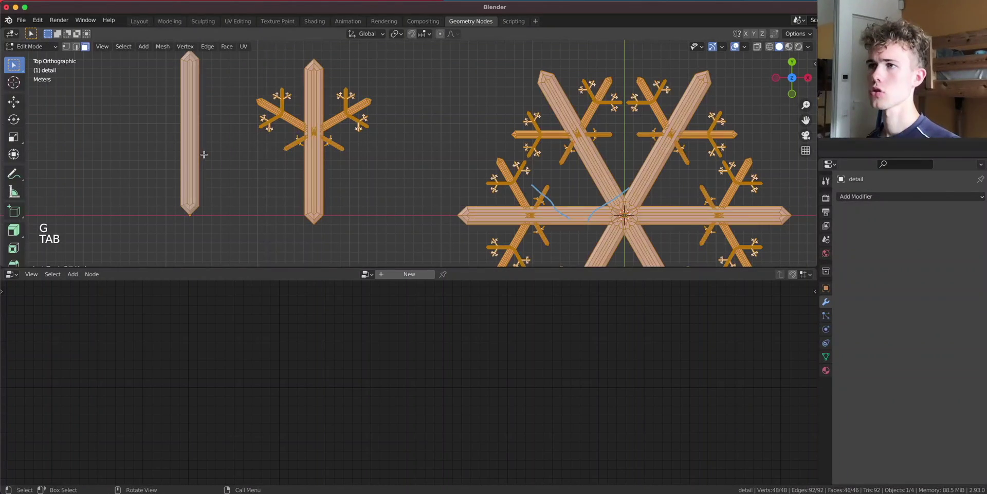
pyautogui.press('s')
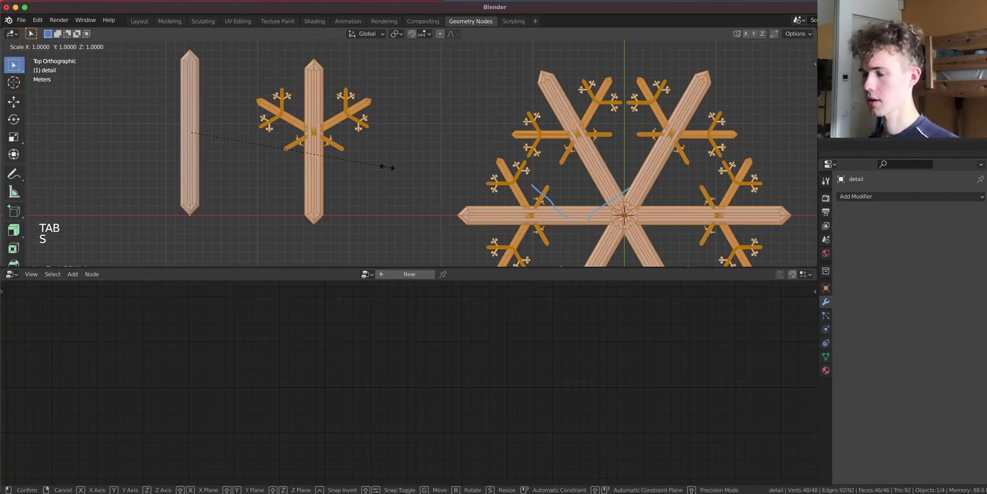
pyautogui.press('x')
pyautogui.click(322, 160)
pyautogui.press('Tab')
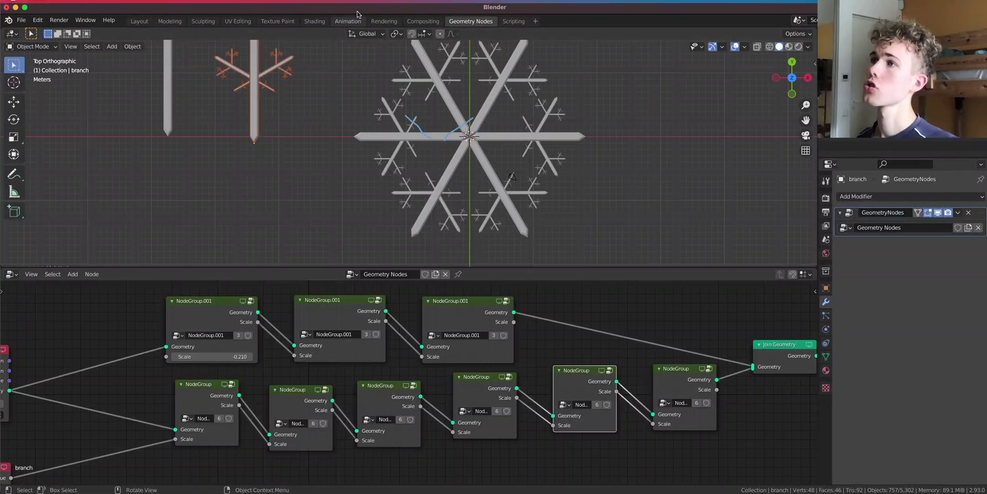
# - Switch to the Shading workspace and select the detail object beside the branch
pyautogui.click(315, 21)
pyautogui.moveTo(430, 153); pyautogui.dragTo(506, 210, button='middle')
pyautogui.click(486, 201)
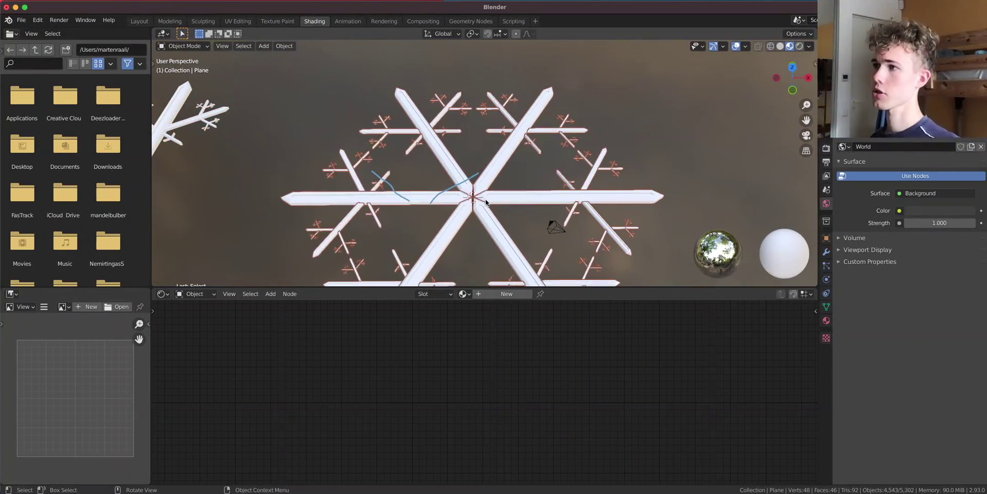
pyautogui.scroll(-4, 486, 202)
pyautogui.keyDown('shift'); pyautogui.moveTo(346, 191); pyautogui.dragTo(472, 187, button='middle'); pyautogui.keyUp('shift')
pyautogui.scroll(6, 471, 188)
pyautogui.click(375, 189)
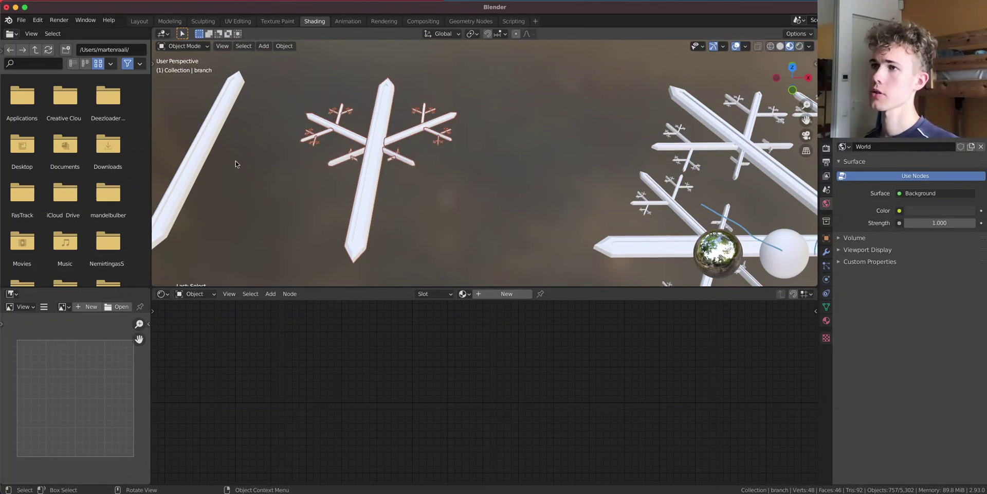
pyautogui.click(216, 135)
pyautogui.keyDown('shift'); pyautogui.moveTo(238, 149); pyautogui.dragTo(285, 137, button='middle'); pyautogui.keyUp('shift')
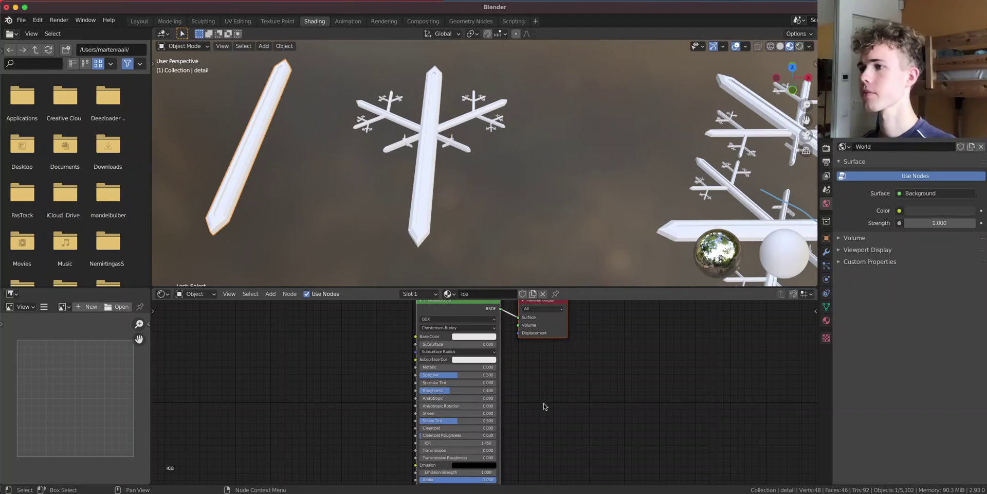
# - Delete the Principled BSDF node from the ice material, leaving only the Material Output
pyautogui.click(407, 367)
pyautogui.moveTo(417, 315); pyautogui.dragTo(452, 346, button='middle')
pyautogui.click(480, 342)
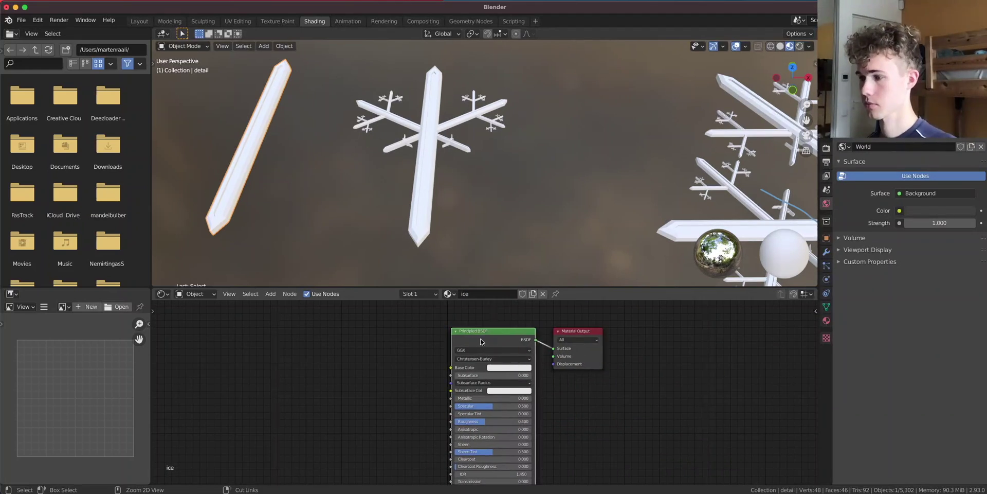
pyautogui.hotkey('ctrl', 'x')
pyautogui.press('Home')
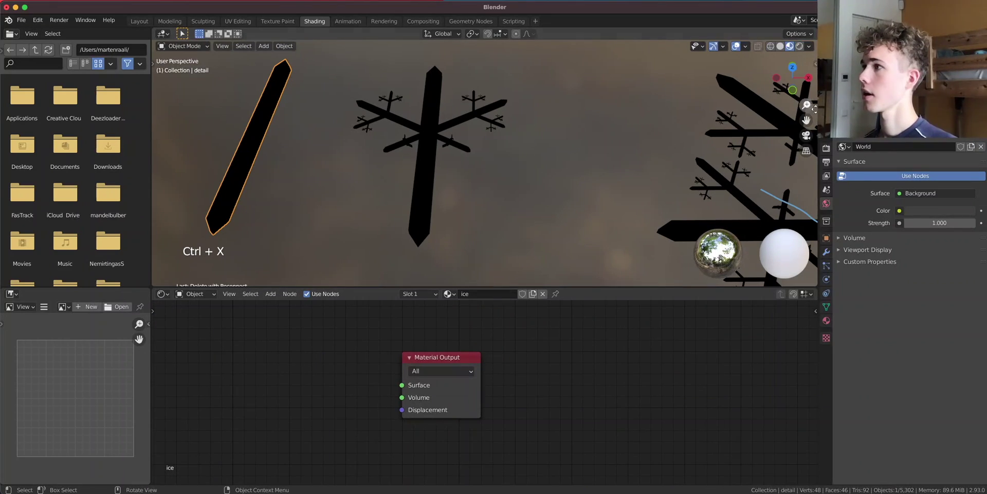
# - Change the render engine to Cycles and show the viewport in rendered shading
pyautogui.click(826, 148)
pyautogui.click(940, 147)
pyautogui.click(925, 182)
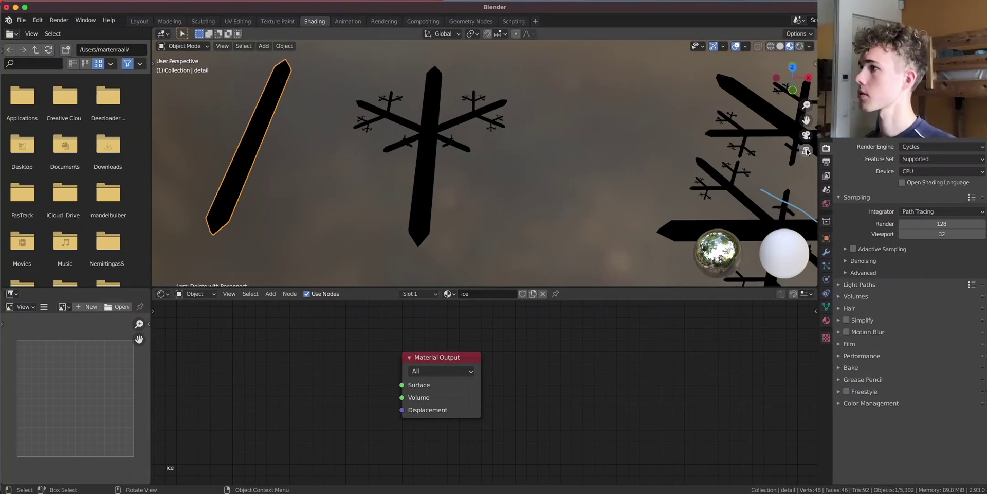
pyautogui.click(800, 46)
pyautogui.scroll(6, 546, 134)
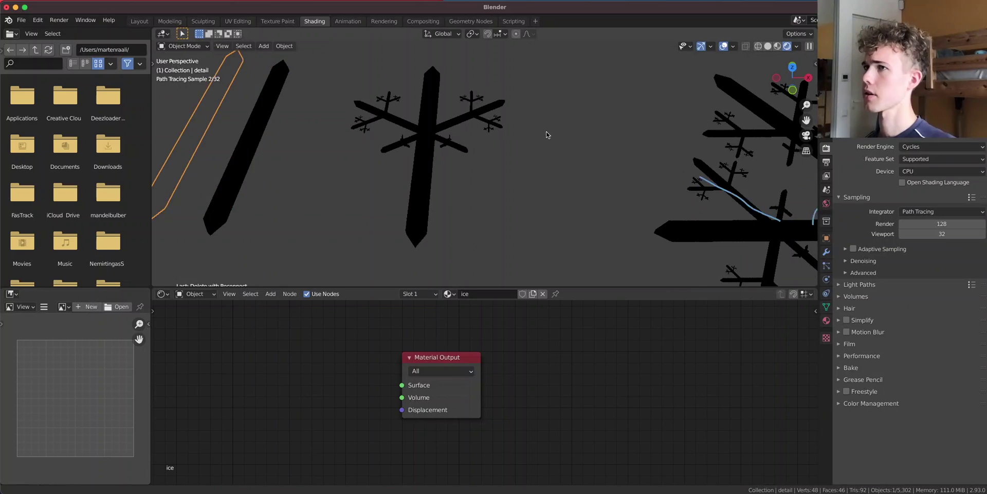
# - Set the viewport samples to 5 and turn on viewport denoising with OpenImageDenoise
pyautogui.click(931, 233)
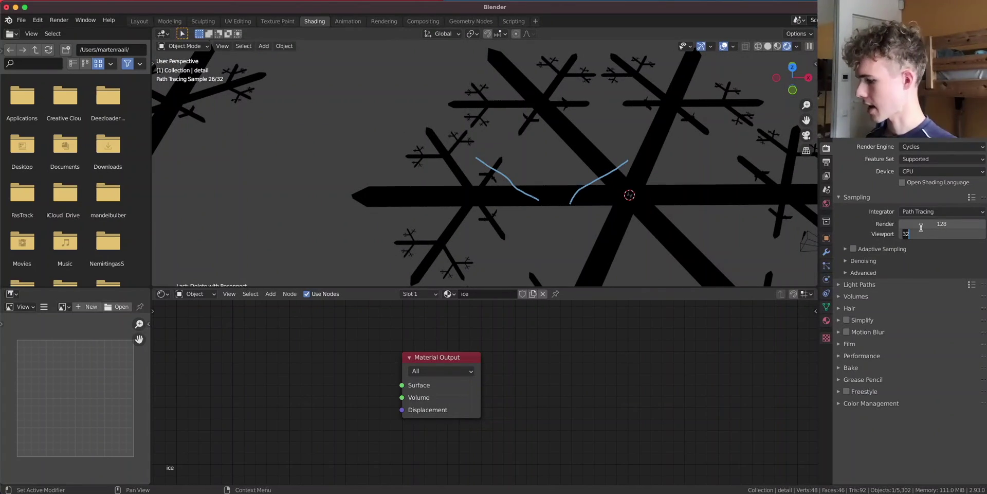
pyautogui.write('5')
pyautogui.press('Return')
pyautogui.click(863, 261)
# - Turn off Scene World for the viewport shading and light the scene with the last HDRI, a paved outdoor area under blue sky
pyautogui.click(798, 46)
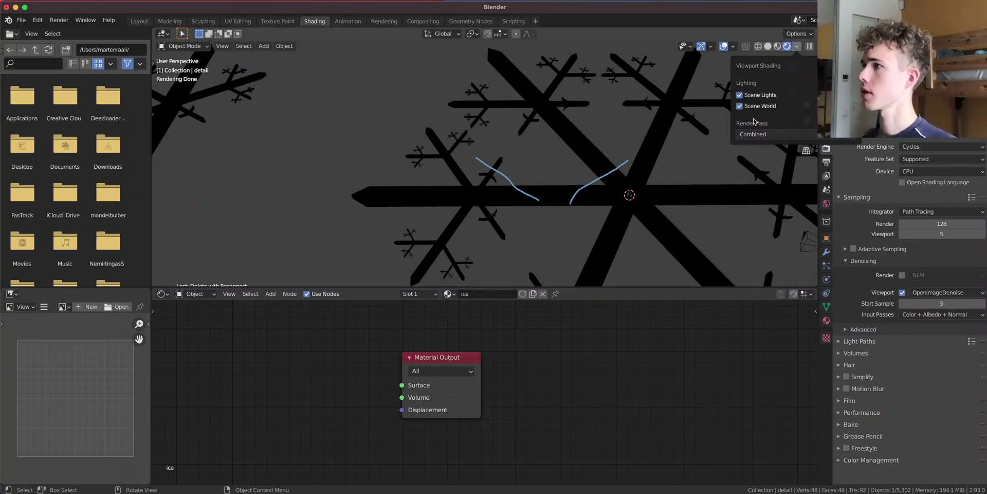
pyautogui.click(753, 134)
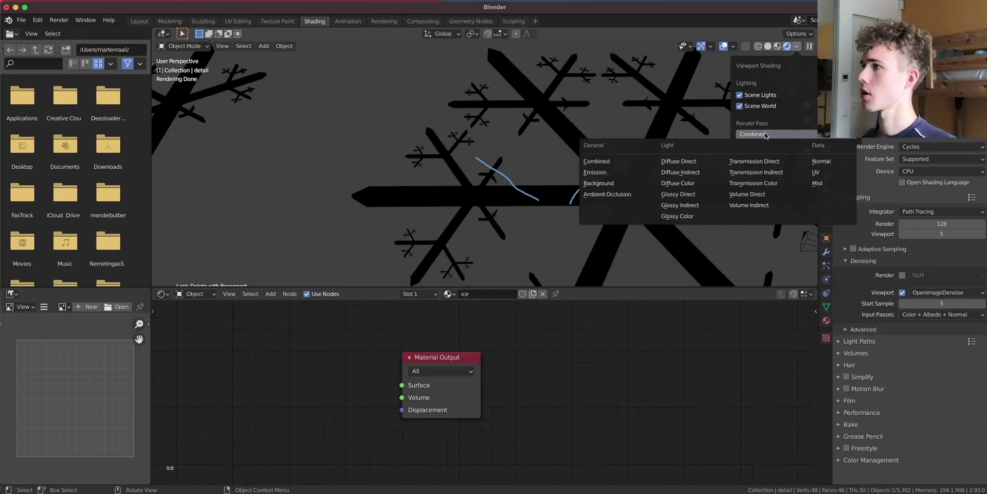
pyautogui.click(740, 106)
pyautogui.click(812, 145)
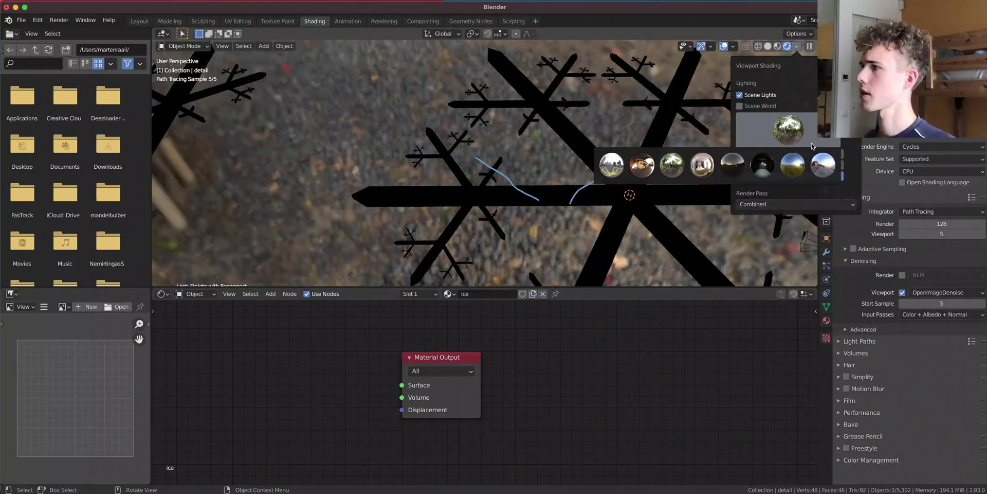
pyautogui.click(825, 165)
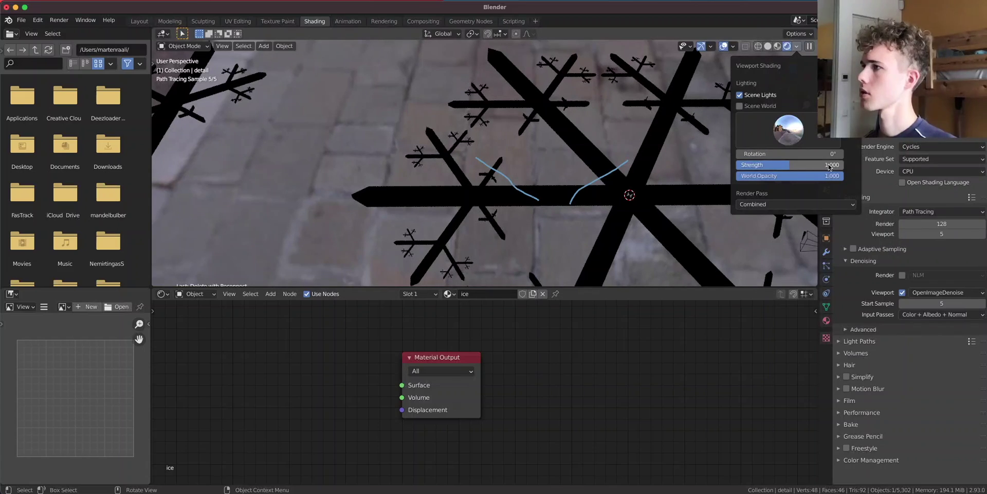
# - Select the detail object again and add a Glass BSDF node to its ice material, connected to the Material Output's Surface
pyautogui.scroll(-2, 633, 196)
pyautogui.keyDown('shift'); pyautogui.moveTo(647, 202); pyautogui.dragTo(571, 165, button='middle'); pyautogui.keyUp('shift')
pyautogui.click(550, 180)
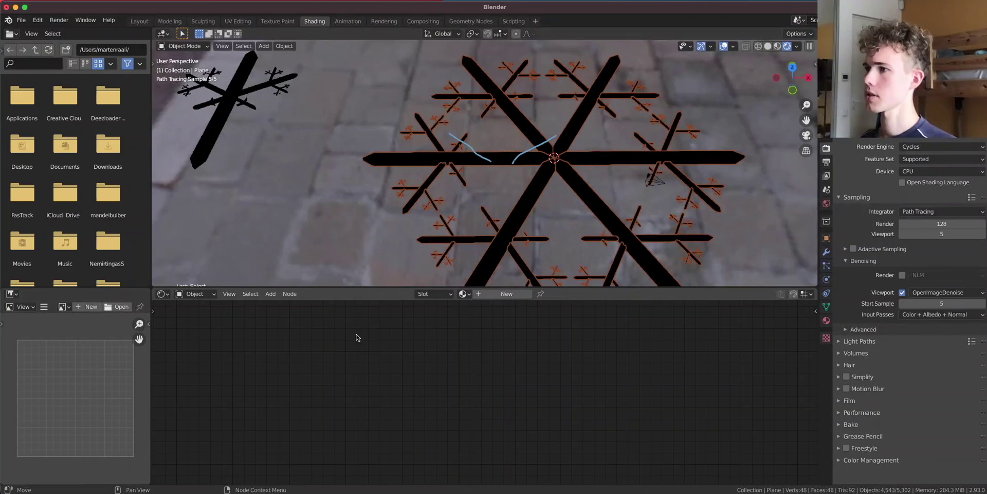
pyautogui.scroll(-5, 312, 167)
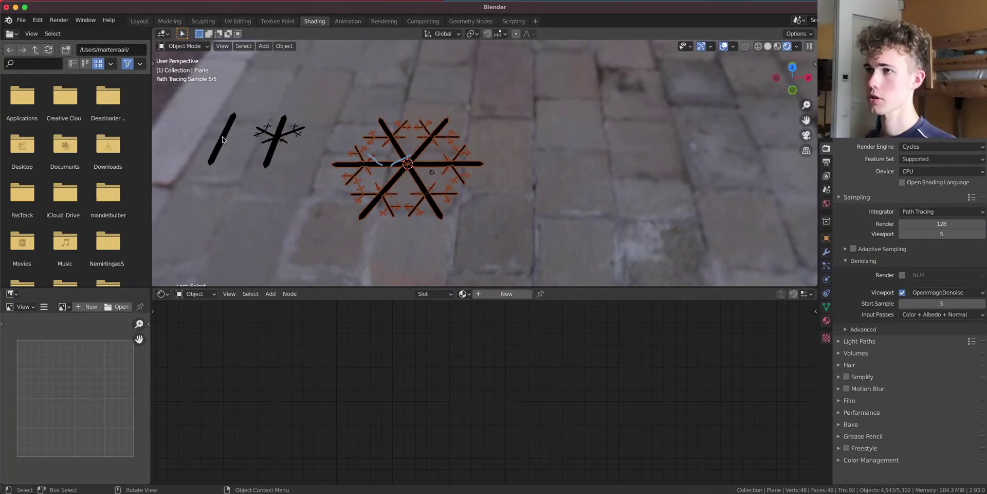
pyautogui.click(223, 137)
pyautogui.scroll(5, 230, 160)
pyautogui.keyDown('shift'); pyautogui.moveTo(662, 170); pyautogui.dragTo(497, 158, button='middle'); pyautogui.keyUp('shift')
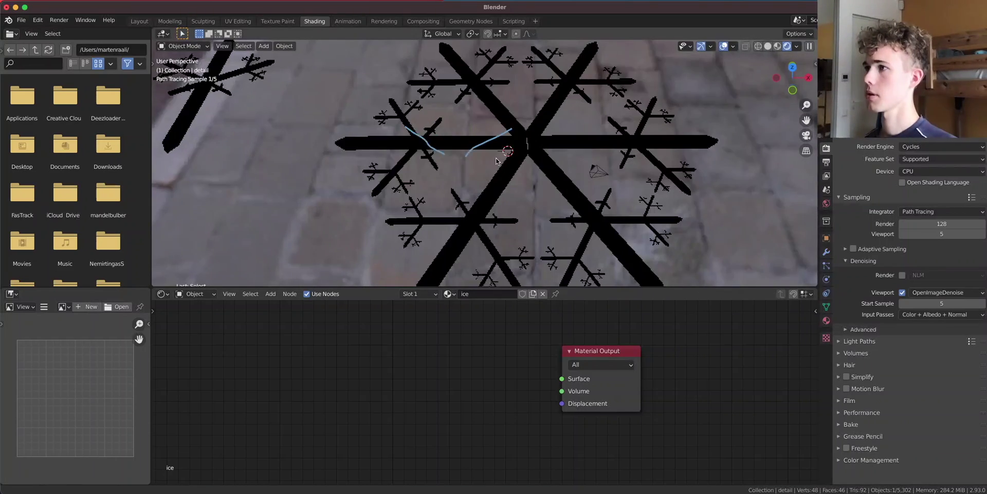
pyautogui.hotkey('shift', 'a')
pyautogui.write('gl')
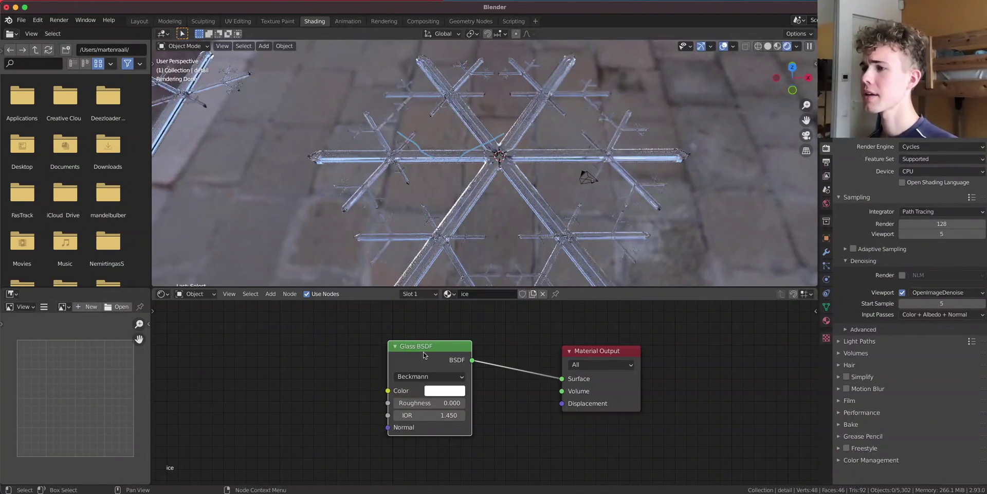
pyautogui.moveTo(424, 354); pyautogui.dragTo(413, 352)
# - View the glass snowflake from above and at an angle, and add a Geometry node well before the Glass BSDF
pyautogui.moveTo(651, 156); pyautogui.dragTo(677, 95, button='middle')
pyautogui.click(795, 67)
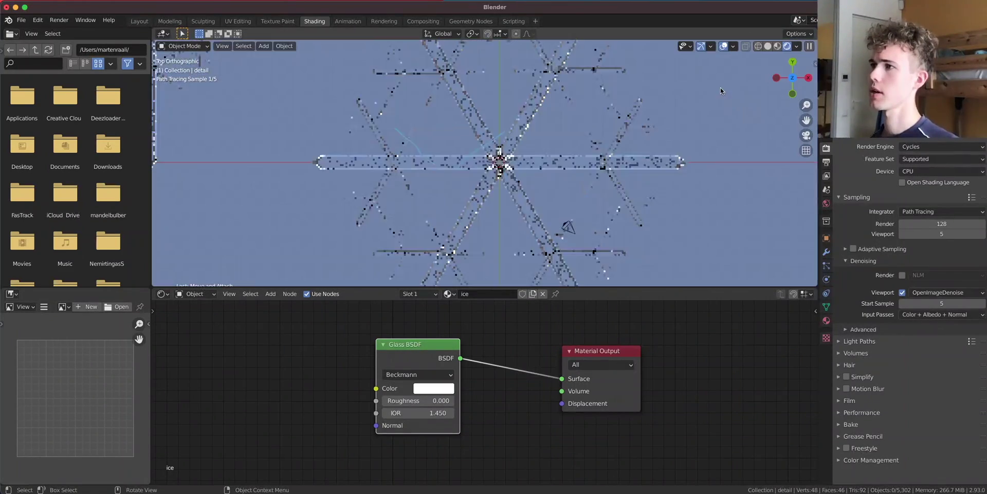
pyautogui.scroll(-2, 530, 207)
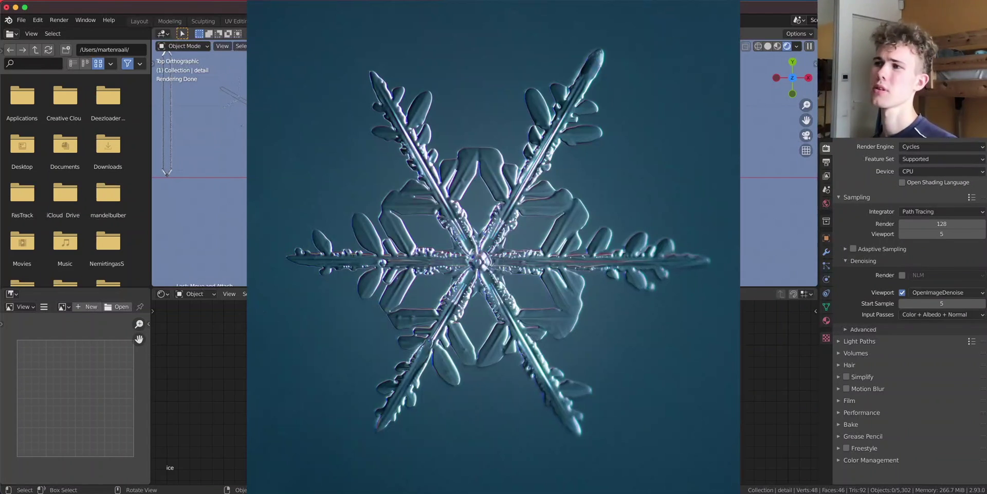
pyautogui.moveTo(530, 252); pyautogui.dragTo(534, 191, button='middle')
pyautogui.scroll(2, 534, 190)
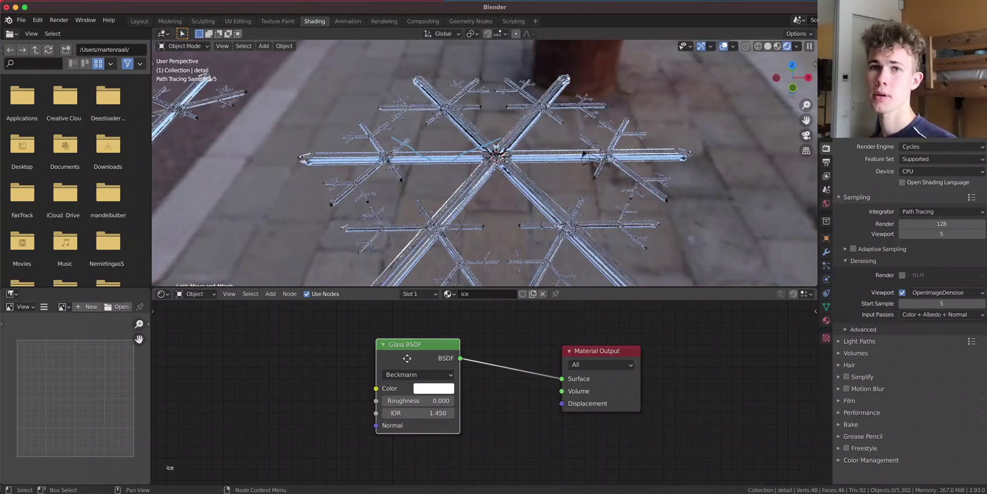
pyautogui.moveTo(403, 360); pyautogui.dragTo(429, 353)
pyautogui.moveTo(353, 334); pyautogui.dragTo(456, 344, button='middle')
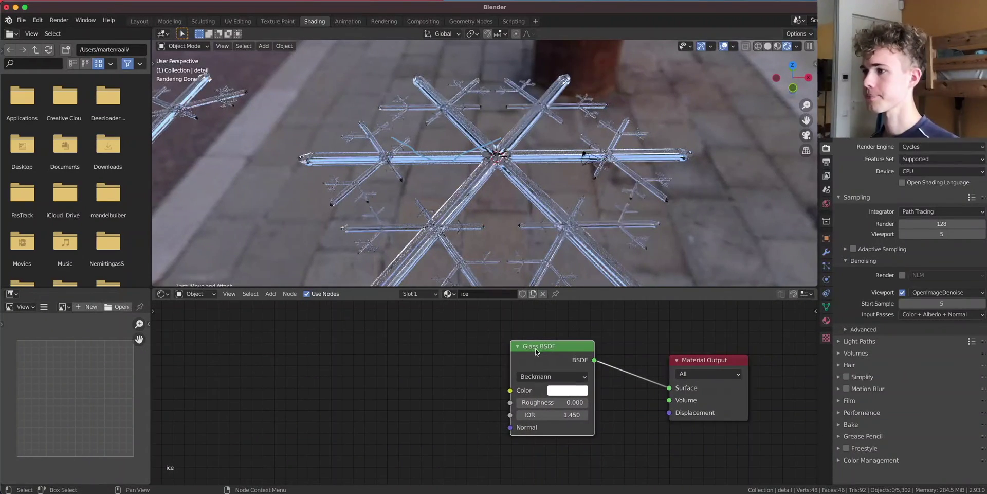
pyautogui.hotkey('shift', 'a')
pyautogui.click(410, 344)
pyautogui.write('geometr')
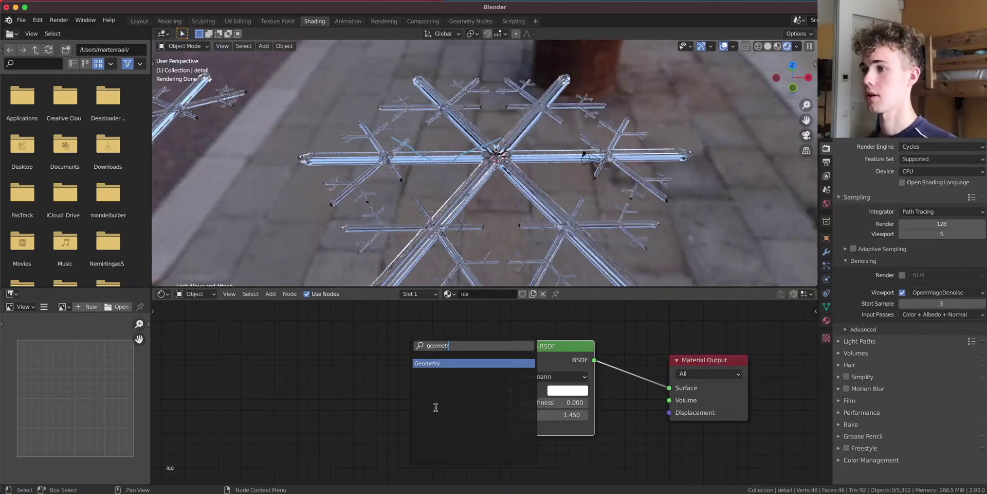
pyautogui.click(438, 363)
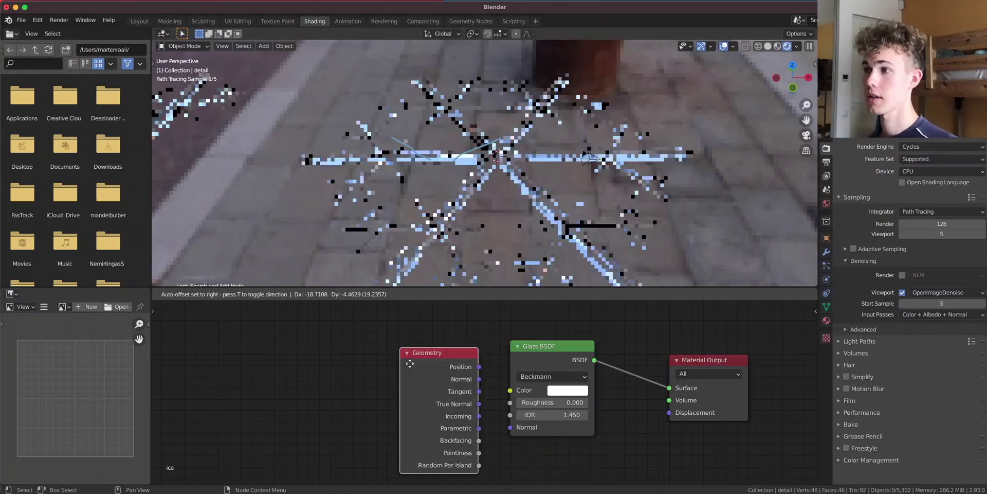
pyautogui.click(286, 340)
pyautogui.moveTo(293, 369); pyautogui.dragTo(362, 351, button='middle')
pyautogui.moveTo(361, 352); pyautogui.dragTo(330, 360)
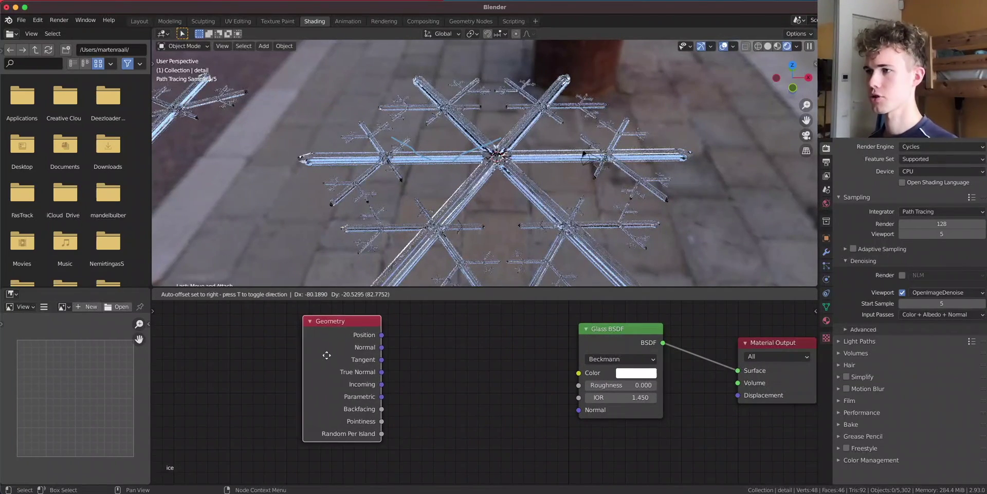
# - Preview the Geometry node's outputs one after another up to Parametric and examine its pattern on the snowflake's arms
pyautogui.keyDown('ctrl'); pyautogui.keyDown('shift'); pyautogui.click(329, 364); pyautogui.keyUp('shift'); pyautogui.keyUp('ctrl')
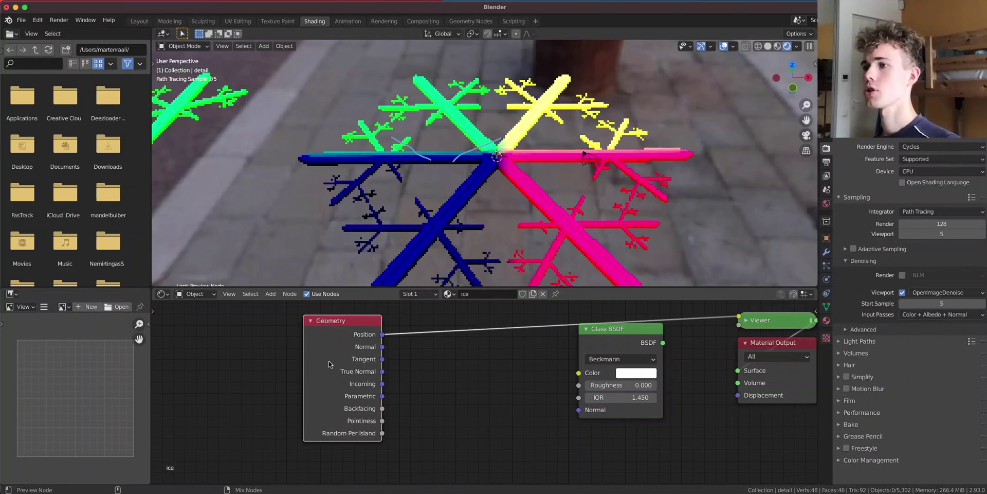
pyautogui.keyDown('ctrl'); pyautogui.keyDown('shift'); pyautogui.click(329, 364); pyautogui.keyUp('shift'); pyautogui.keyUp('ctrl')
pyautogui.keyDown('ctrl'); pyautogui.keyDown('shift'); pyautogui.click(329, 364); pyautogui.keyUp('shift'); pyautogui.keyUp('ctrl')
pyautogui.keyDown('ctrl'); pyautogui.keyDown('shift'); pyautogui.click(329, 365); pyautogui.keyUp('shift'); pyautogui.keyUp('ctrl')
pyautogui.keyDown('ctrl'); pyautogui.keyDown('shift'); pyautogui.click(329, 364); pyautogui.keyUp('shift'); pyautogui.keyUp('ctrl')
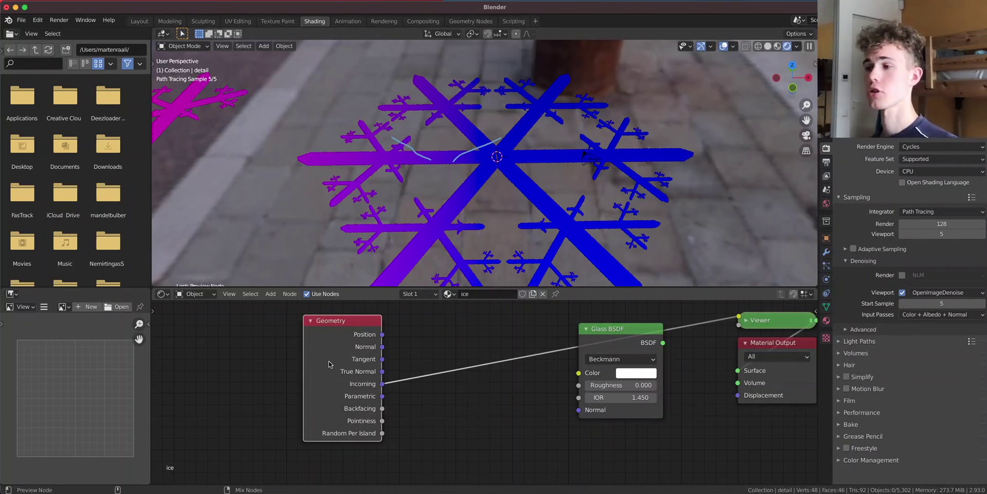
pyautogui.keyDown('ctrl'); pyautogui.keyDown('shift'); pyautogui.click(329, 364); pyautogui.keyUp('shift'); pyautogui.keyUp('ctrl')
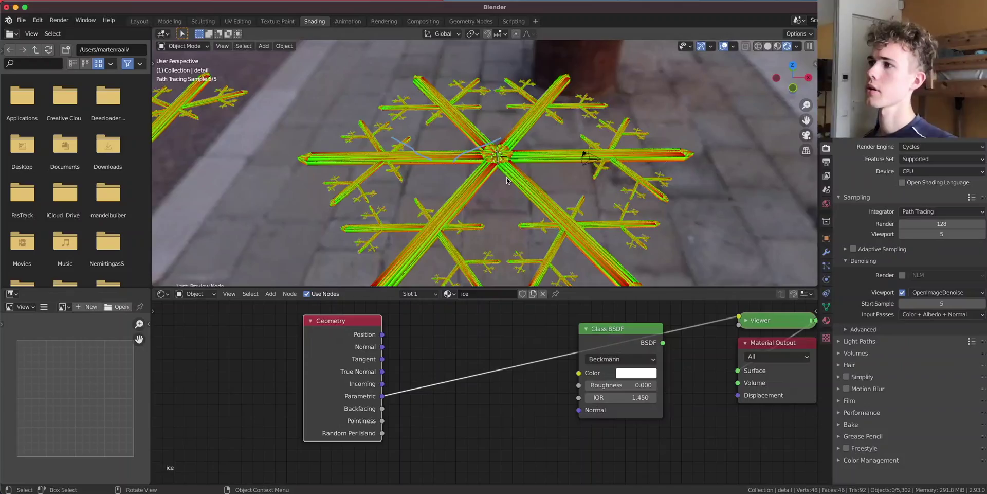
pyautogui.scroll(4, 506, 180)
pyautogui.moveTo(510, 158); pyautogui.dragTo(606, 162, button='middle')
pyautogui.scroll(-5, 487, 193)
pyautogui.keyDown('shift'); pyautogui.moveTo(513, 241); pyautogui.dragTo(551, 169, button='middle'); pyautogui.keyUp('shift')
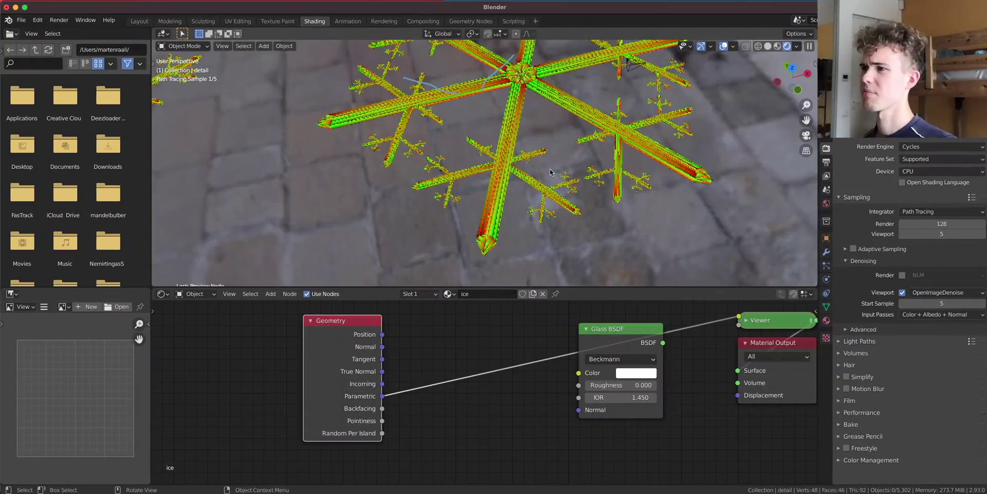
pyautogui.scroll(3, 528, 198)
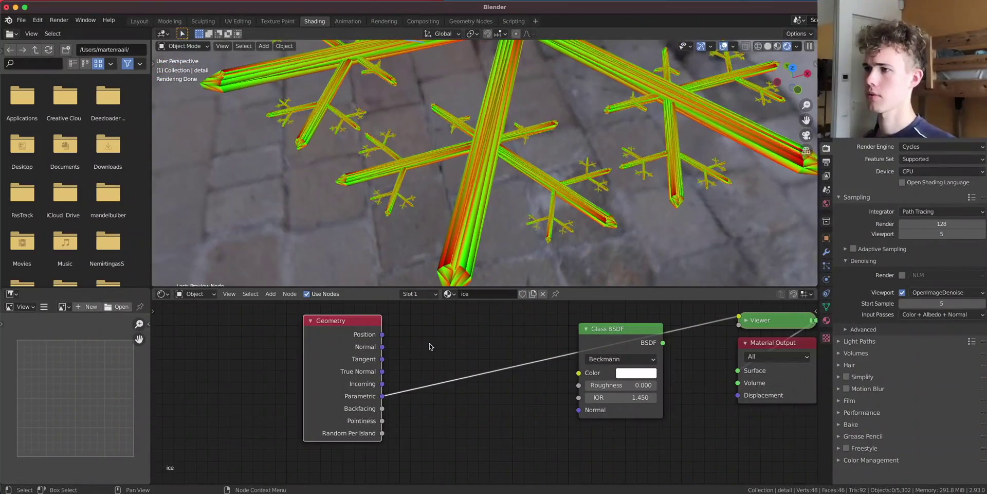
# - Add a Normal Map node between Geometry and Glass BSDF, feeding the Parametric output into its Color input
pyautogui.moveTo(342, 390); pyautogui.dragTo(268, 395)
pyautogui.hotkey('shift', 'a')
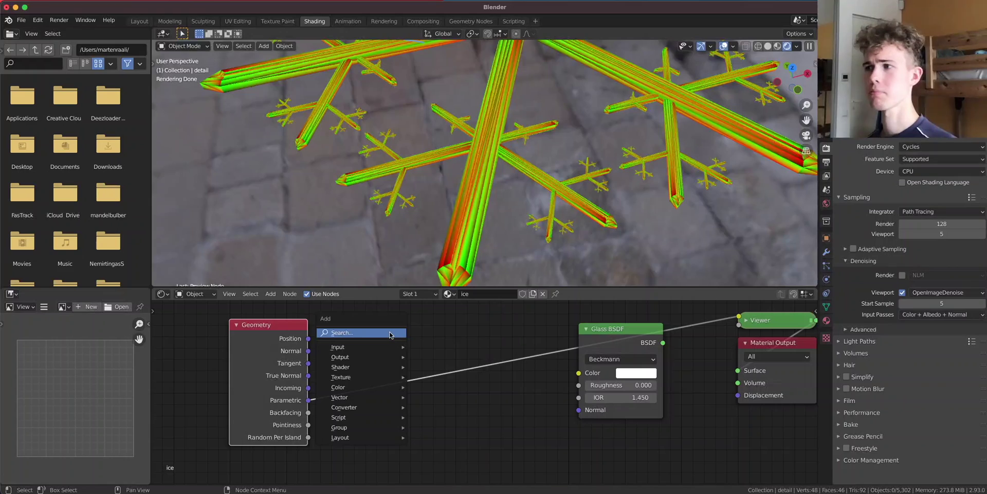
pyautogui.click(390, 332)
pyautogui.write('norm')
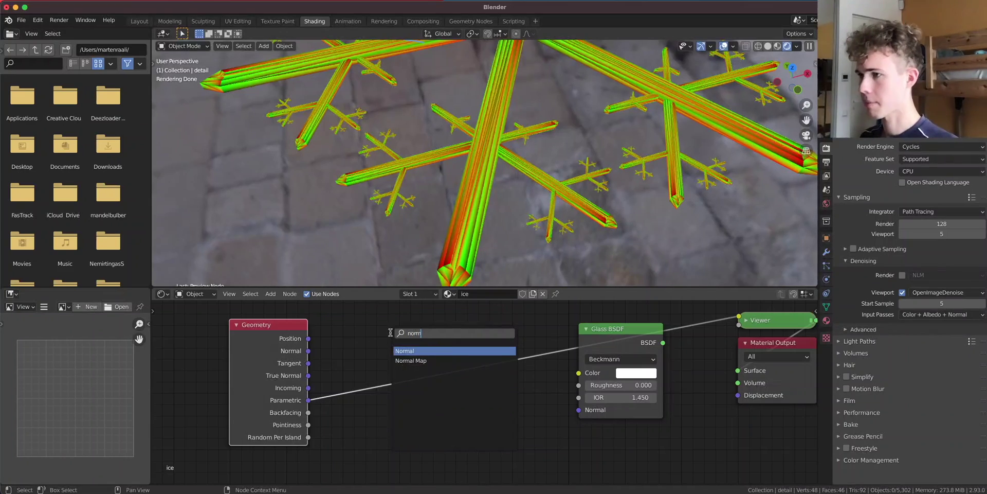
pyautogui.click(446, 361)
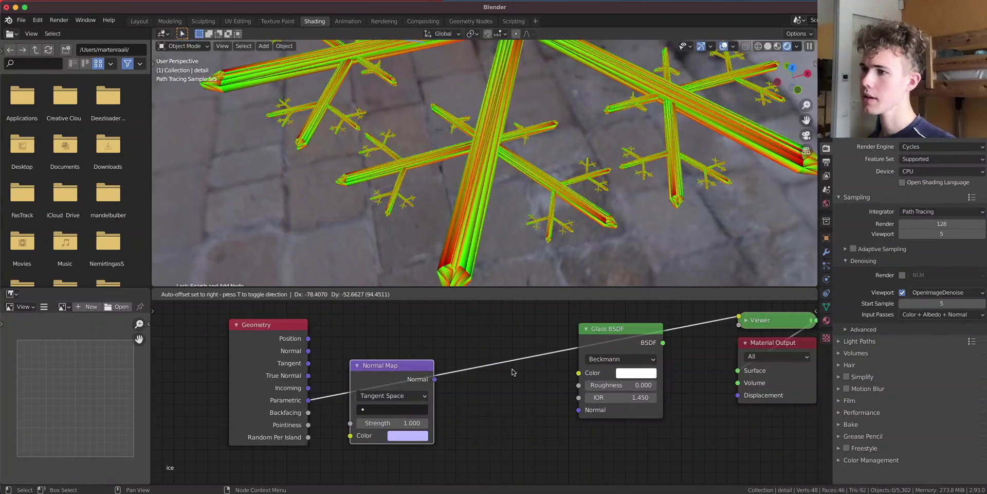
pyautogui.click(553, 378)
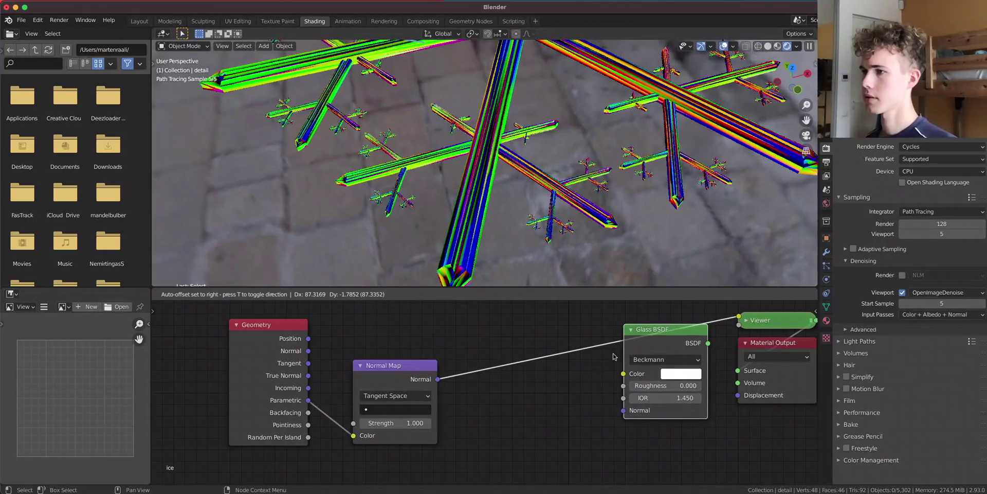
# - Restore the Glass BSDF as the surface, link the Normal Map to its Normal input, and set the map's strength to 0.2
pyautogui.keyDown('ctrl'); pyautogui.keyDown('shift'); pyautogui.click(639, 342); pyautogui.keyUp('shift'); pyautogui.keyUp('ctrl')
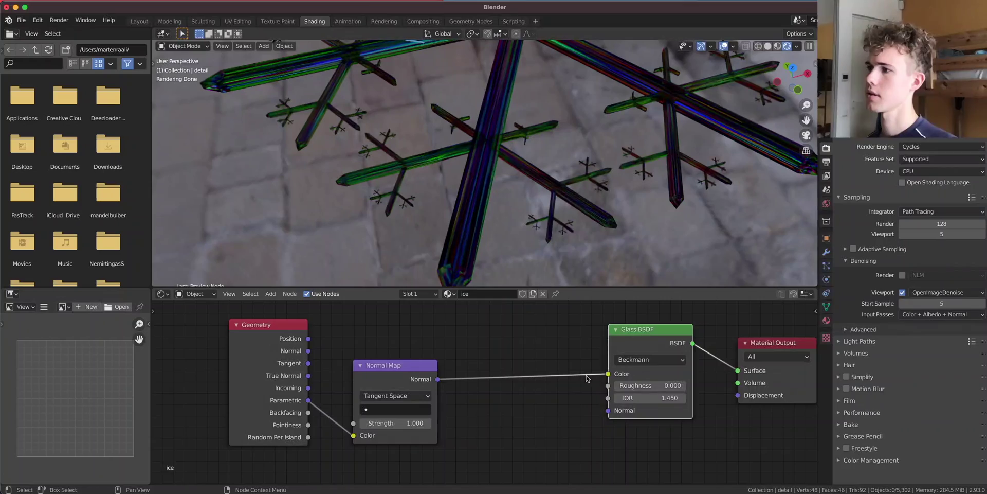
pyautogui.moveTo(608, 373); pyautogui.dragTo(608, 410)
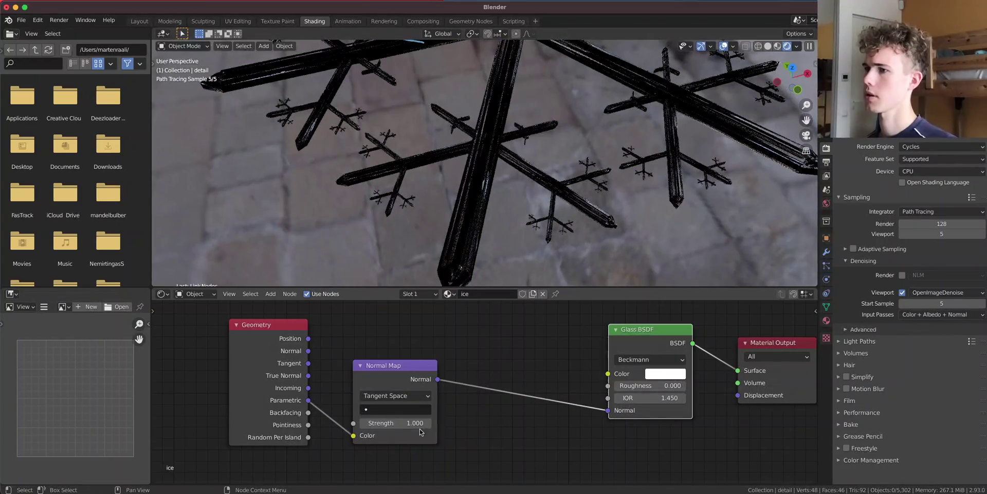
pyautogui.keyDown('shift'); pyautogui.moveTo(489, 131); pyautogui.dragTo(445, 266, button='middle'); pyautogui.keyUp('shift')
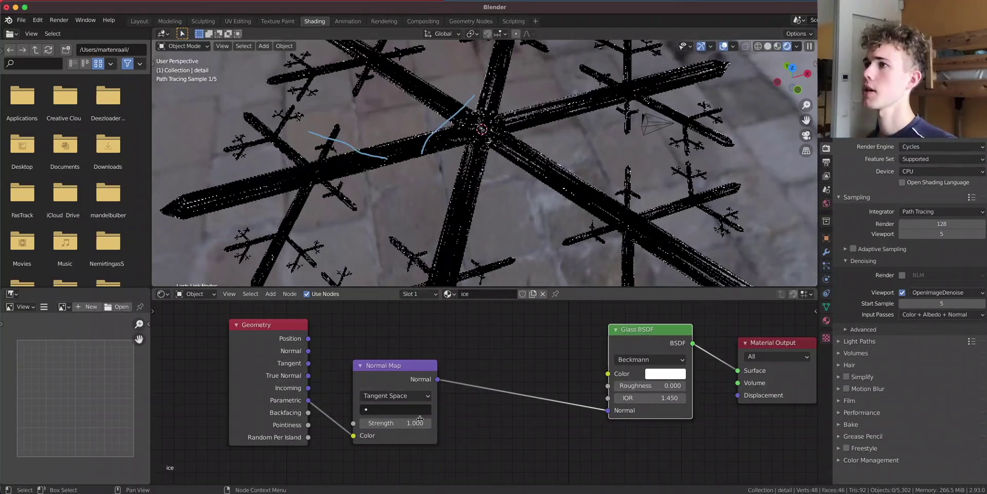
pyautogui.click(391, 421)
pyautogui.write('0.2')
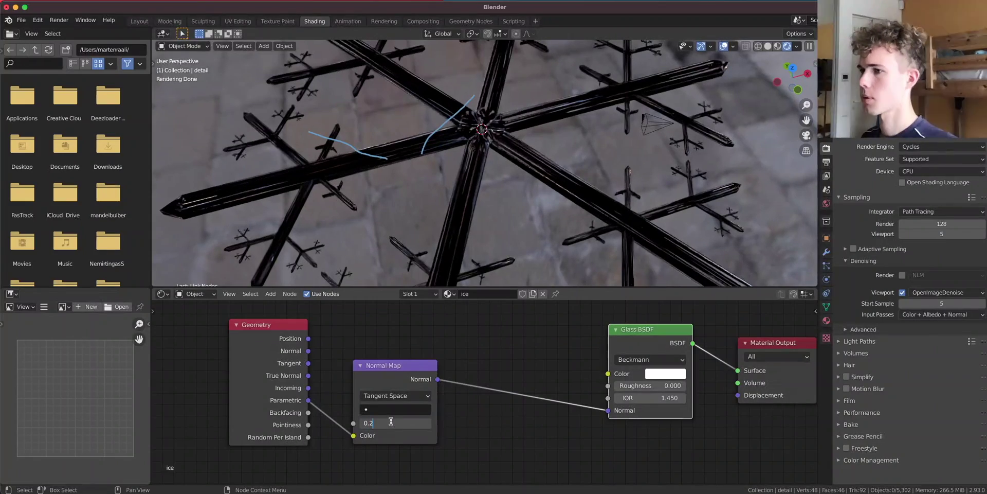
pyautogui.press('Return')
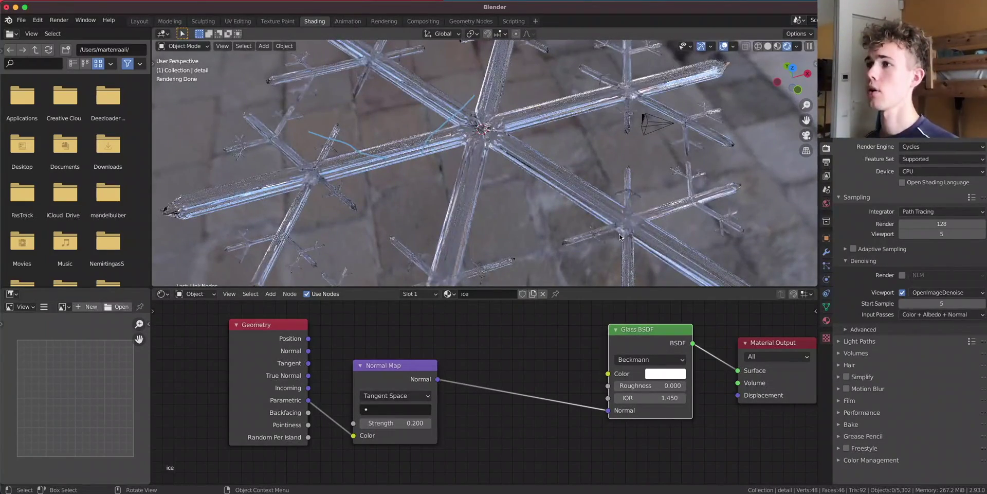
# - Compare the glass without the normal map by unlinking the Glass BSDF's Normal input, and reconnect the Normal Map
pyautogui.moveTo(619, 237); pyautogui.dragTo(535, 181, button='middle')
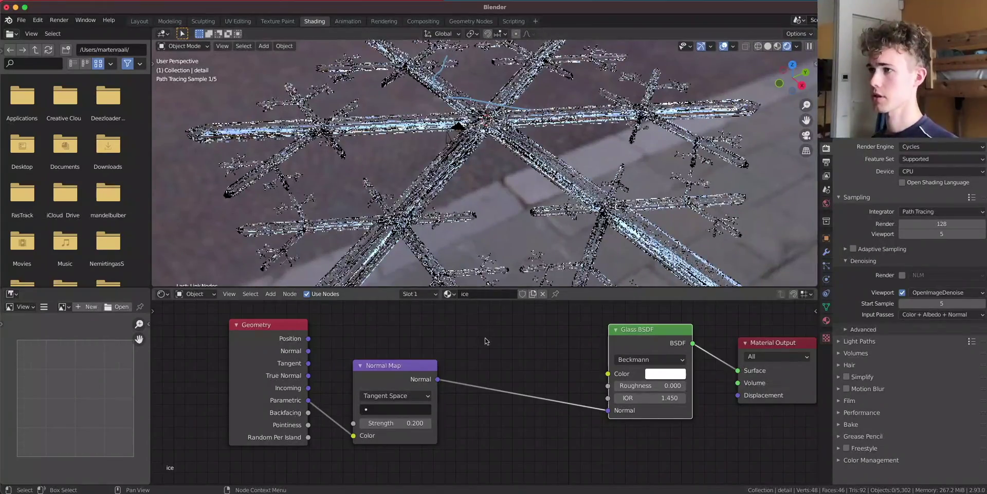
pyautogui.moveTo(608, 410); pyautogui.dragTo(501, 403)
pyautogui.moveTo(535, 185); pyautogui.dragTo(558, 247, button='middle')
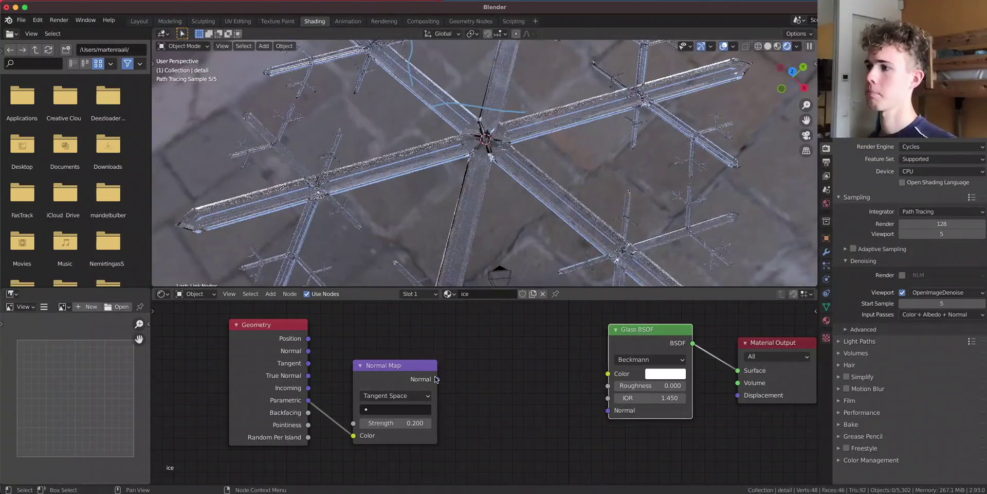
pyautogui.moveTo(436, 379); pyautogui.dragTo(612, 412)
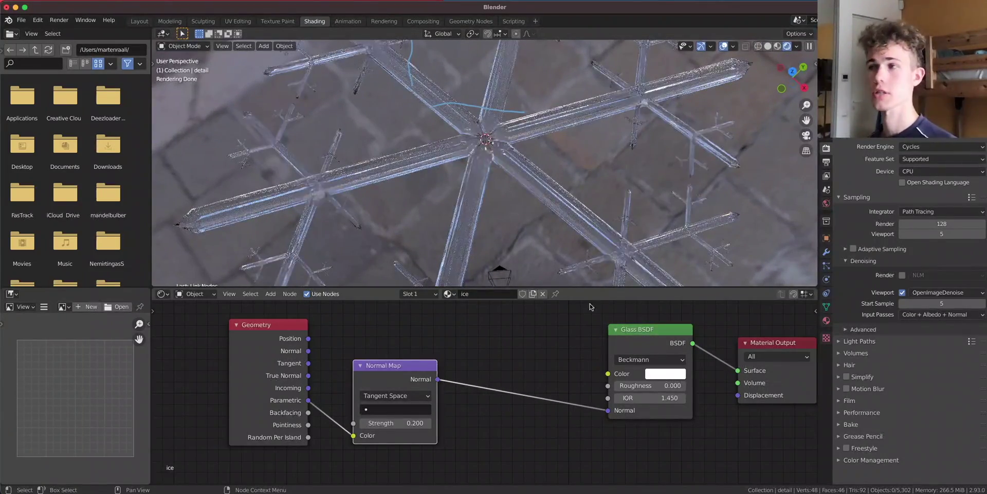
# - Set the Glass BSDF's IOR to 1.306 and view the snowflake from a lower angle
pyautogui.scroll(5, 684, 427)
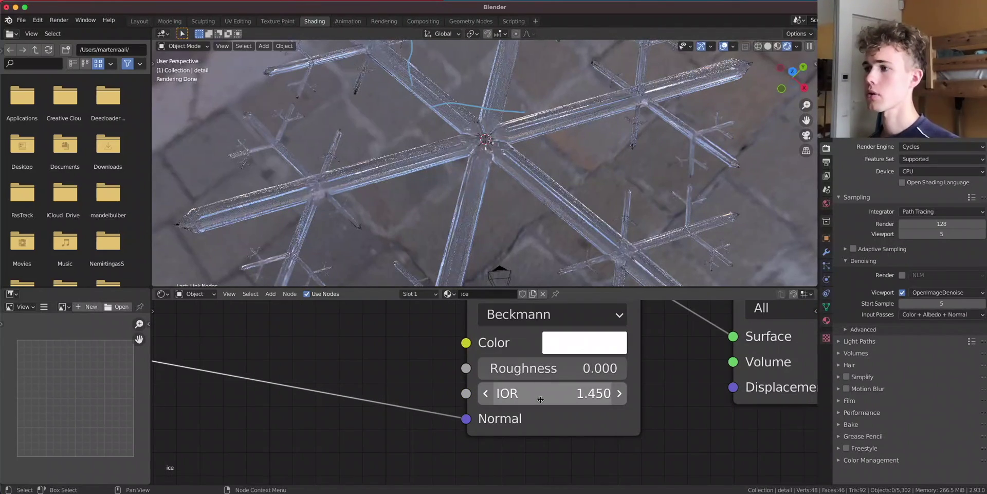
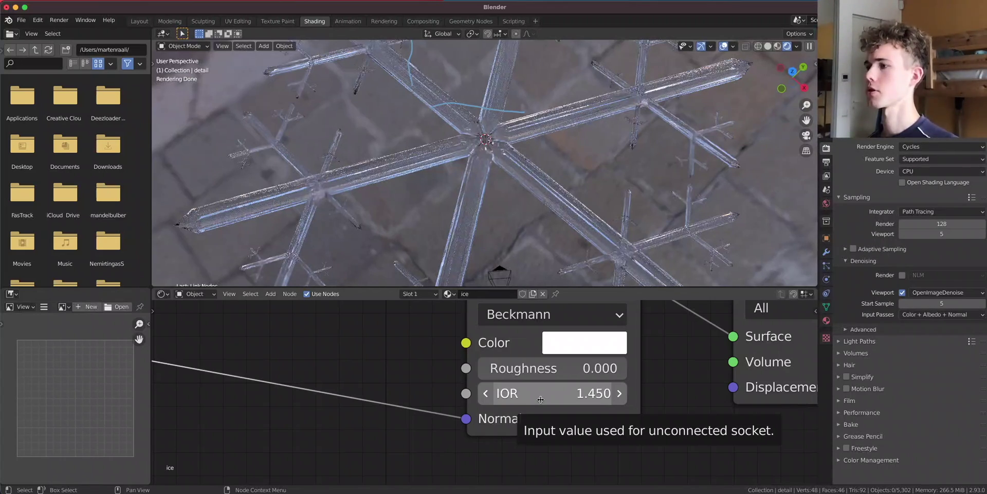
pyautogui.click(540, 399)
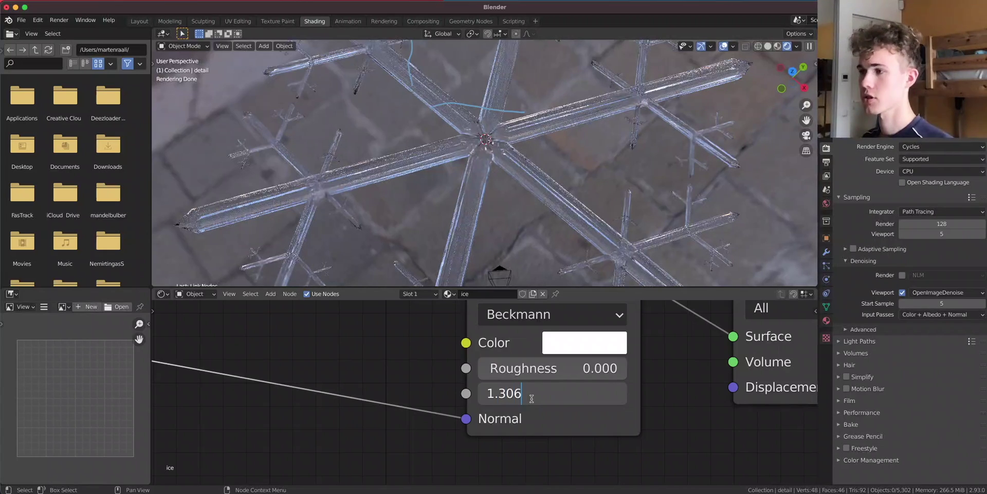
pyautogui.press('Return')
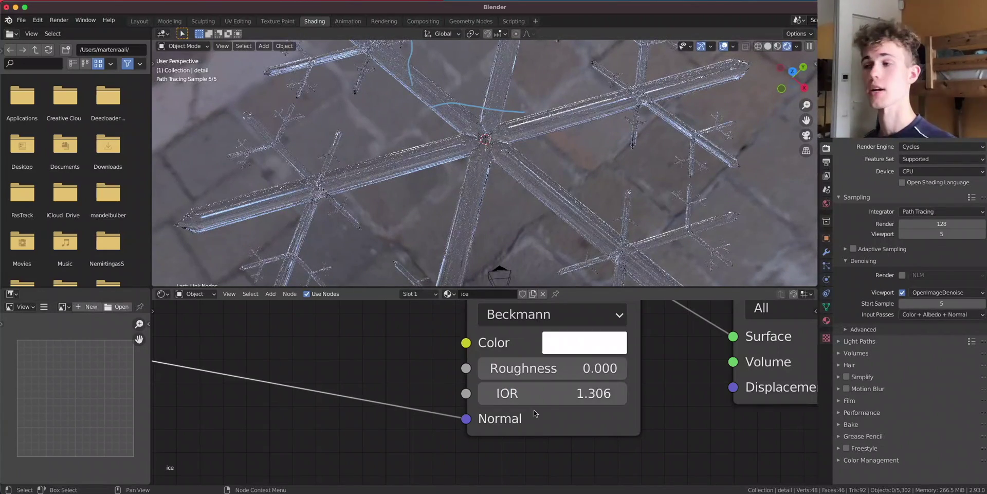
pyautogui.moveTo(535, 186); pyautogui.dragTo(473, 242, button='middle')
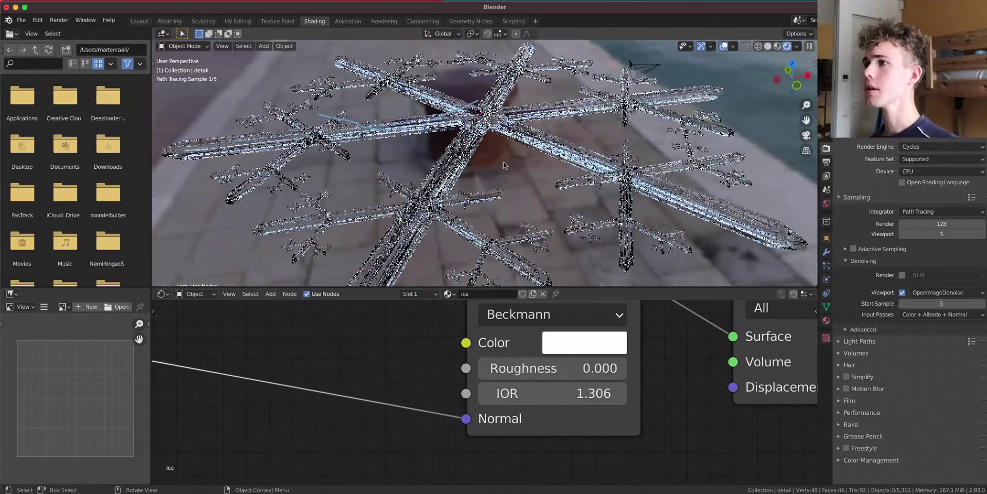
# - Add a Noise Texture node above the Normal Map node in the ice material
pyautogui.scroll(-8, 400, 420)
pyautogui.moveTo(372, 414); pyautogui.dragTo(596, 384, button='middle')
pyautogui.scroll(-5, 509, 375)
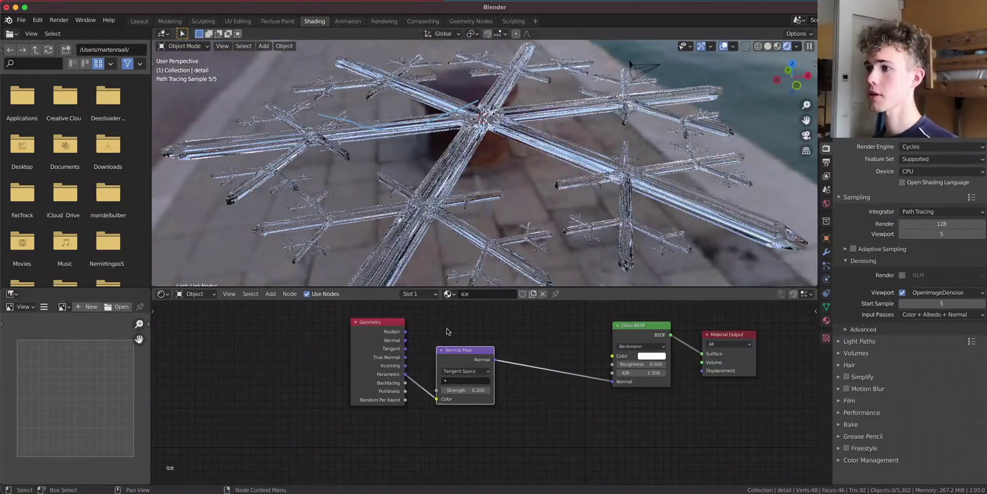
pyautogui.moveTo(448, 331); pyautogui.dragTo(460, 407, button='middle')
pyautogui.hotkey('shift', 'a')
pyautogui.write('noi')
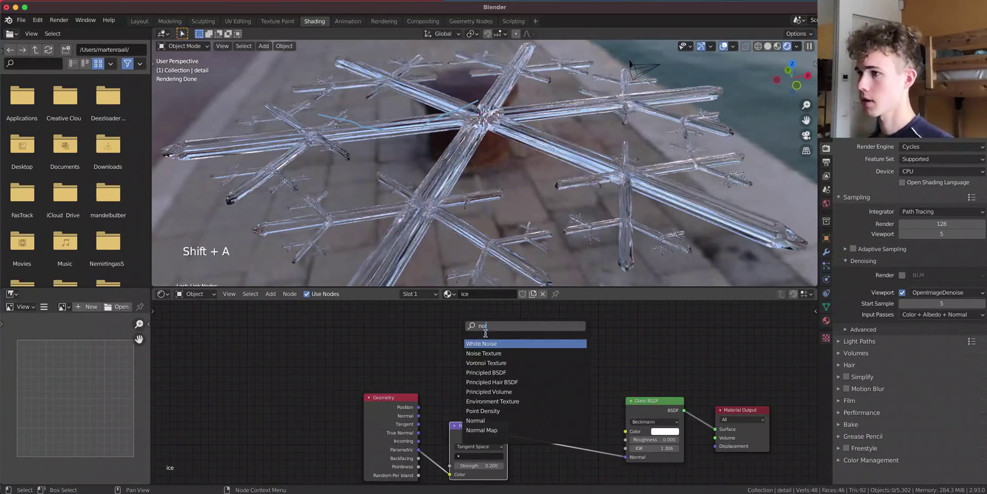
pyautogui.click(498, 354)
pyautogui.click(465, 339)
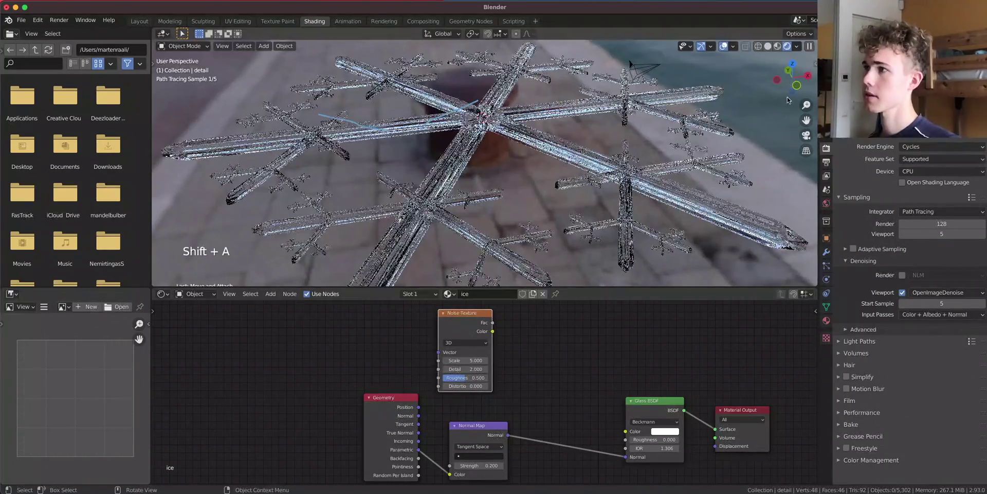
# - View the snowflake from the top and sketch a row of V-shaped annotation strokes along one main arm
pyautogui.click(793, 64)
pyautogui.scroll(6, 559, 160)
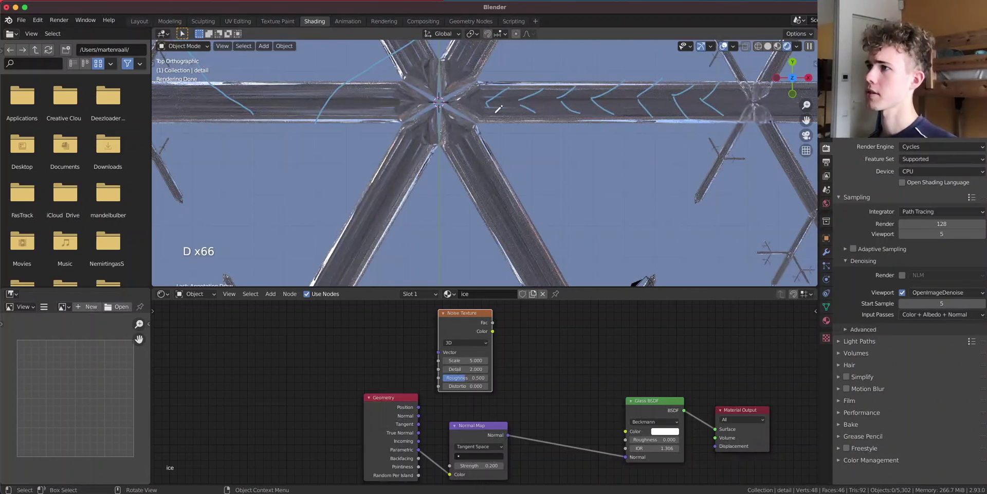
# - Move the Geometry node away from the Normal Map to make room, and add a Texture Coordinate node above it
pyautogui.moveTo(459, 336); pyautogui.dragTo(651, 335, button='middle')
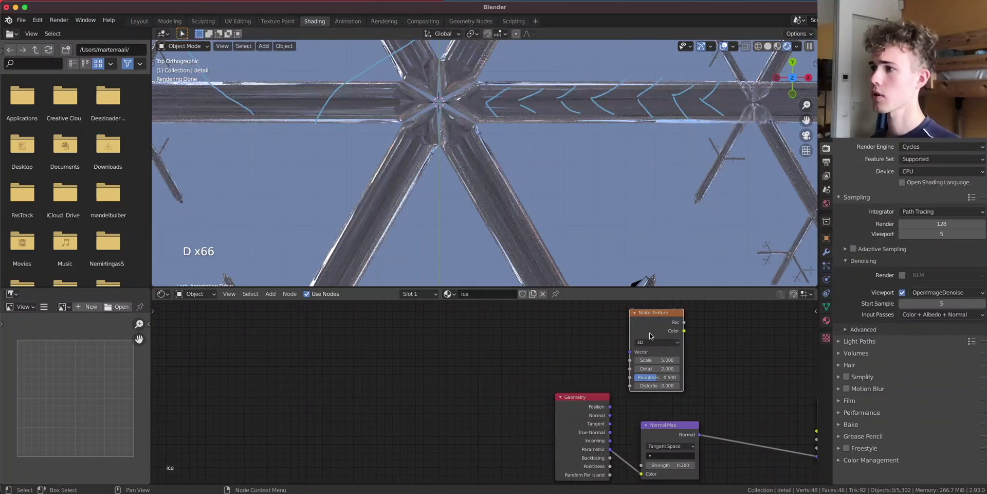
pyautogui.moveTo(575, 424); pyautogui.dragTo(241, 412)
pyautogui.hotkey('shift', 'a')
pyautogui.click(364, 339)
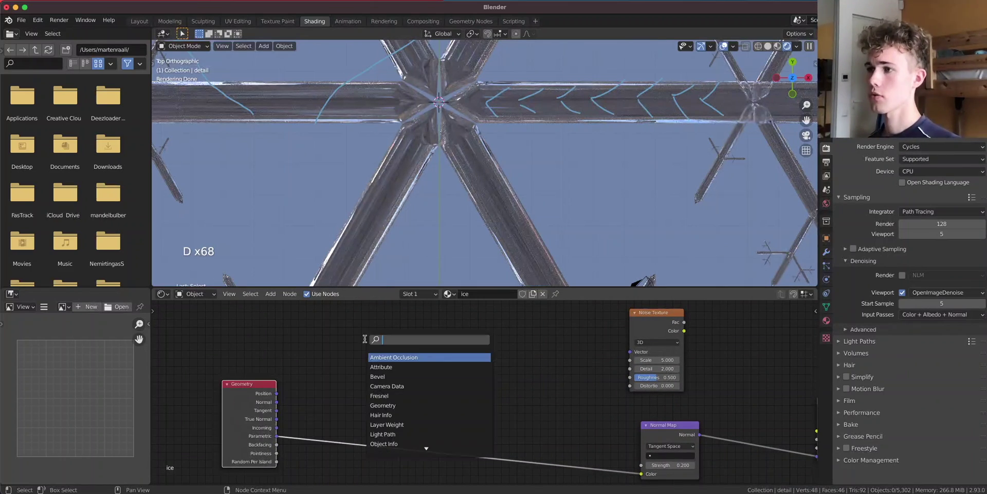
pyautogui.write('text')
pyautogui.press('Down')
pyautogui.press('Down')
pyautogui.press('Down')
pyautogui.press('Down')
pyautogui.press('Down')
pyautogui.press('Down')
pyautogui.press('Down')
pyautogui.press('Down')
pyautogui.press('Down')
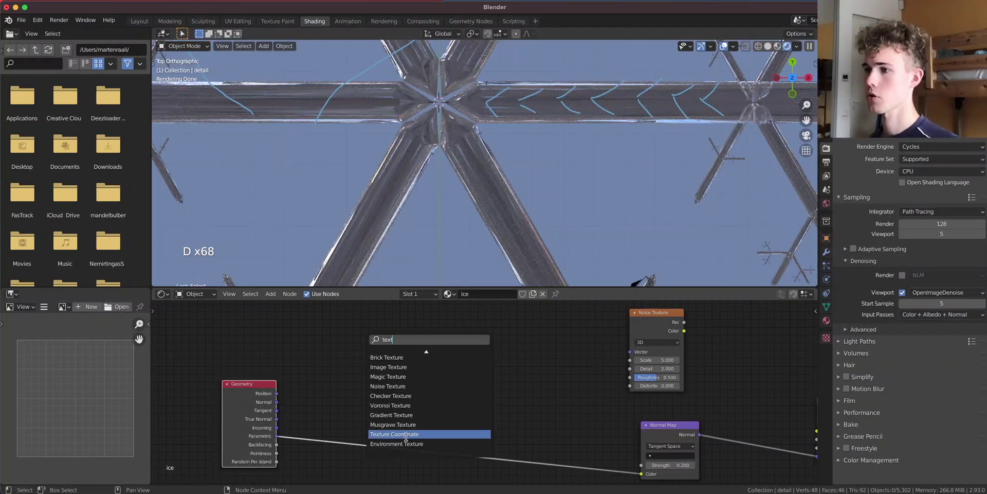
pyautogui.click(402, 434)
pyautogui.click(264, 378)
# - Link the Texture Coordinate's Object output to the Noise Texture's Vector input and preview the noise
pyautogui.moveTo(281, 325); pyautogui.dragTo(631, 351)
pyautogui.keyDown('ctrl'); pyautogui.keyDown('shift'); pyautogui.click(646, 329); pyautogui.keyUp('shift'); pyautogui.keyUp('ctrl')
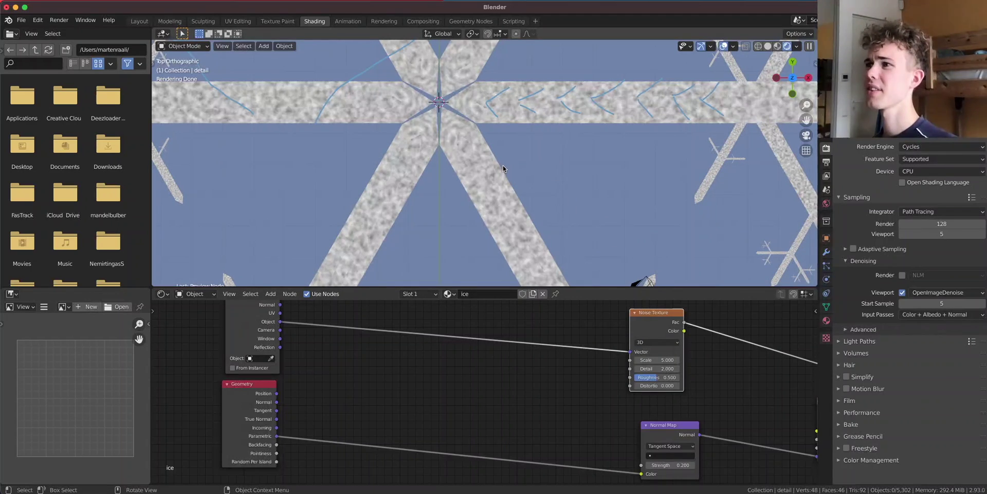
# - Insert a Mapping node into the link between Texture Coordinate and Noise Texture
pyautogui.moveTo(382, 385); pyautogui.dragTo(441, 427, button='middle')
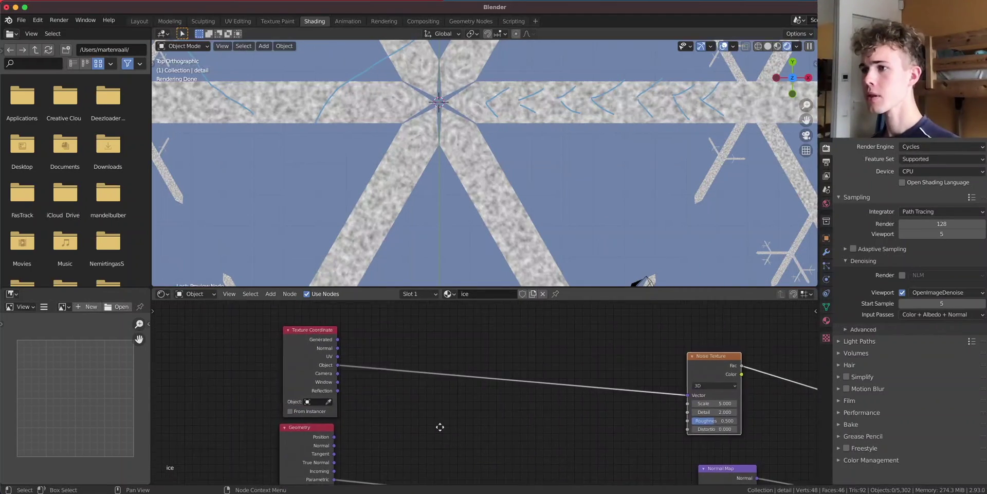
pyautogui.scroll(3, 401, 346)
pyautogui.hotkey('shift', 'a')
pyautogui.write('ma')
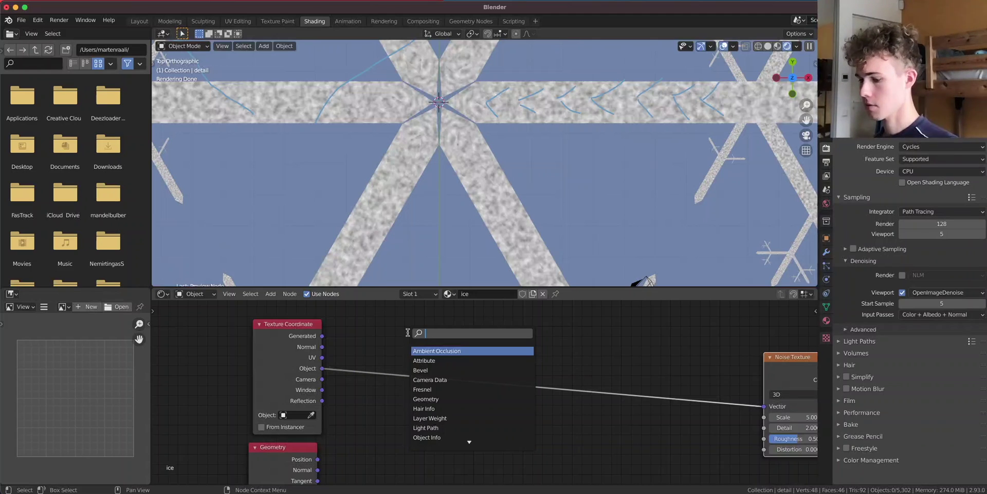
pyautogui.write('pp')
pyautogui.click(427, 351)
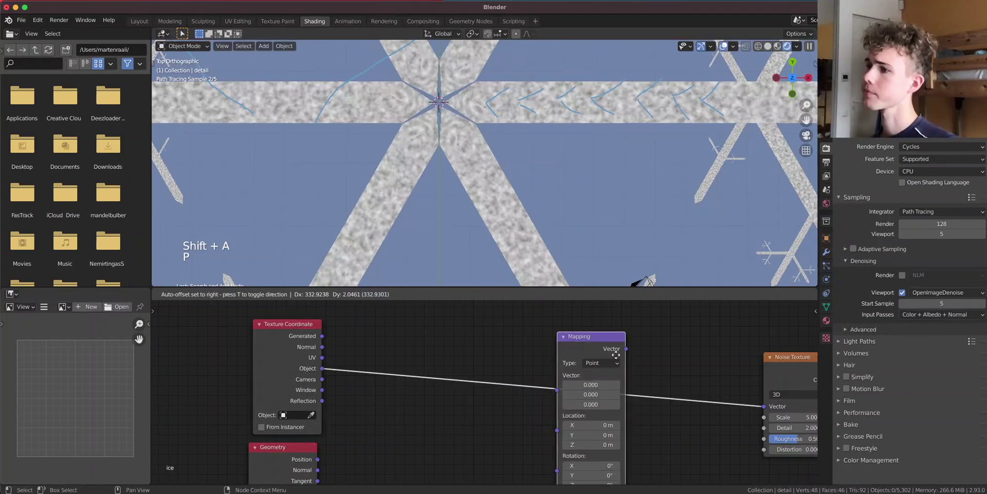
pyautogui.click(620, 340)
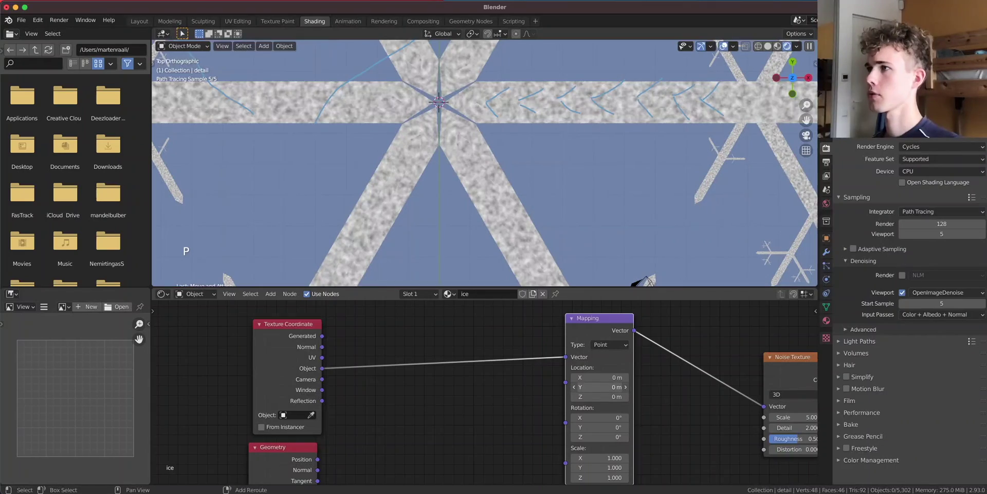
# - Shift the Mapping's Y location to 1.96 m and switch the viewport to Material Preview with the Noise Texture previewed
pyautogui.moveTo(599, 386); pyautogui.dragTo(845, 238)
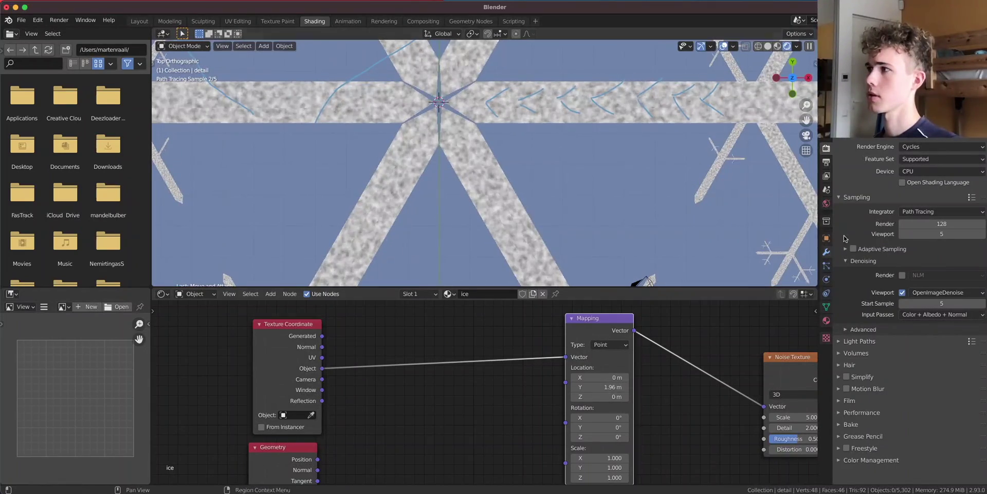
pyautogui.click(796, 46)
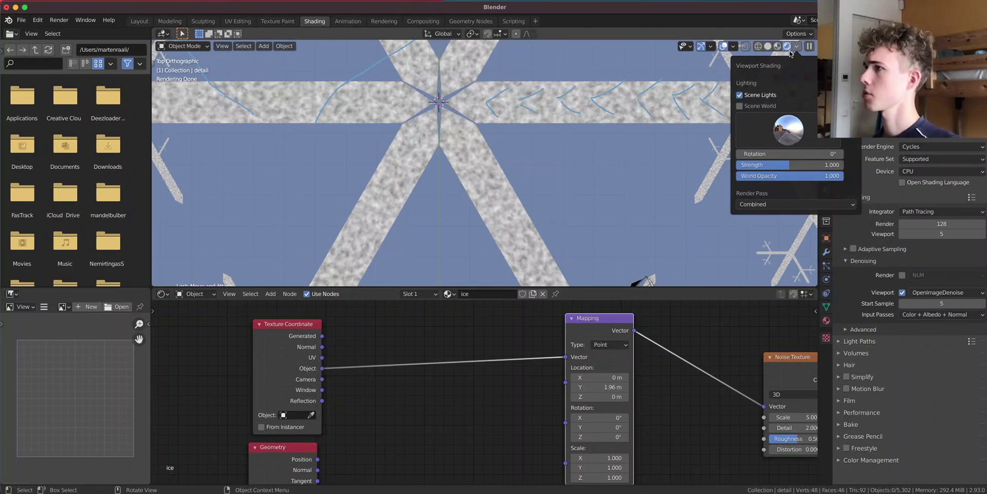
pyautogui.click(778, 46)
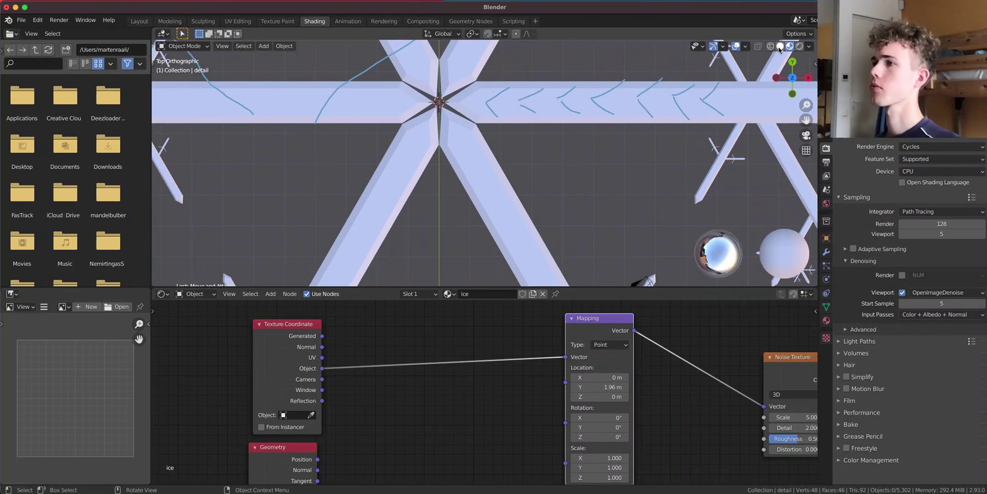
pyautogui.keyDown('ctrl'); pyautogui.keyDown('shift'); pyautogui.click(792, 357); pyautogui.keyUp('shift'); pyautogui.keyUp('ctrl')
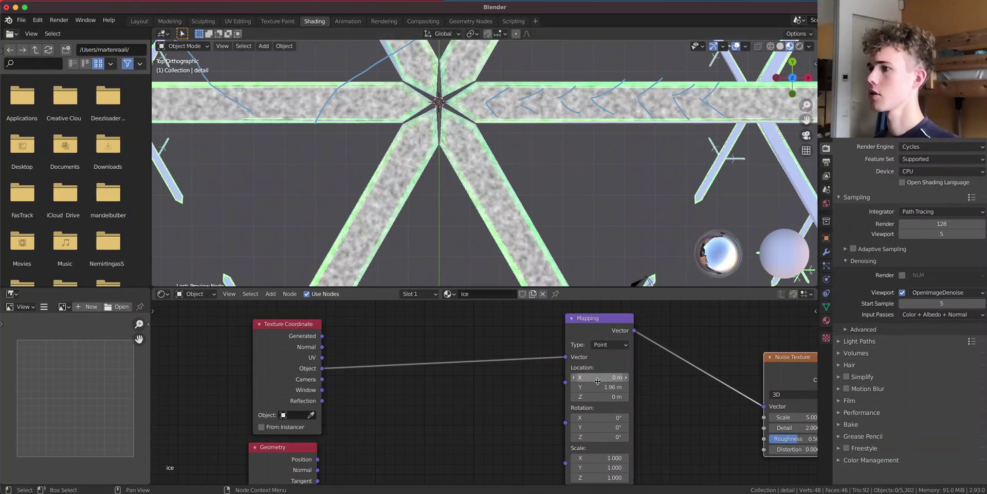
# - Test sliding the noise with the Mapping's Y location, reset it to 0 m, and inspect the annotated arm up close
pyautogui.moveTo(600, 387); pyautogui.dragTo(753, 387)
pyautogui.moveTo(651, 387); pyautogui.dragTo(647, 387)
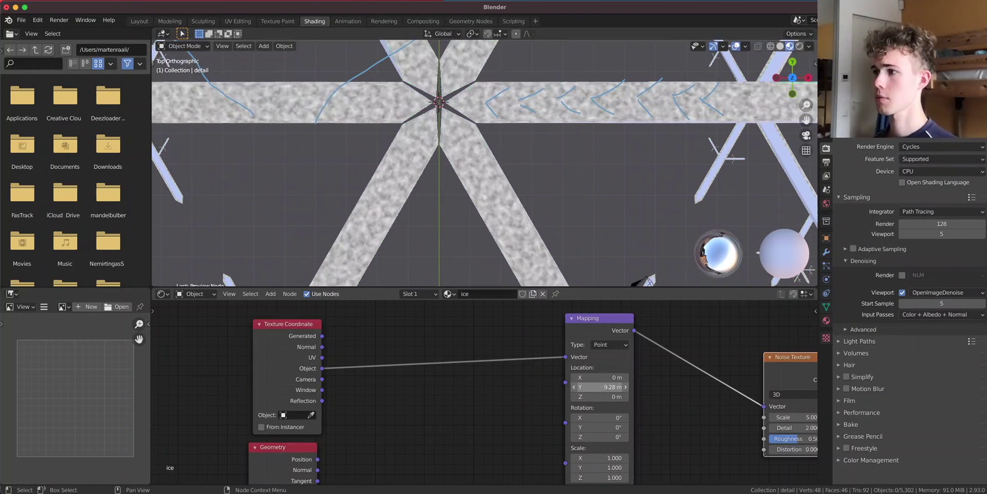
pyautogui.write('0')
pyautogui.press('Return')
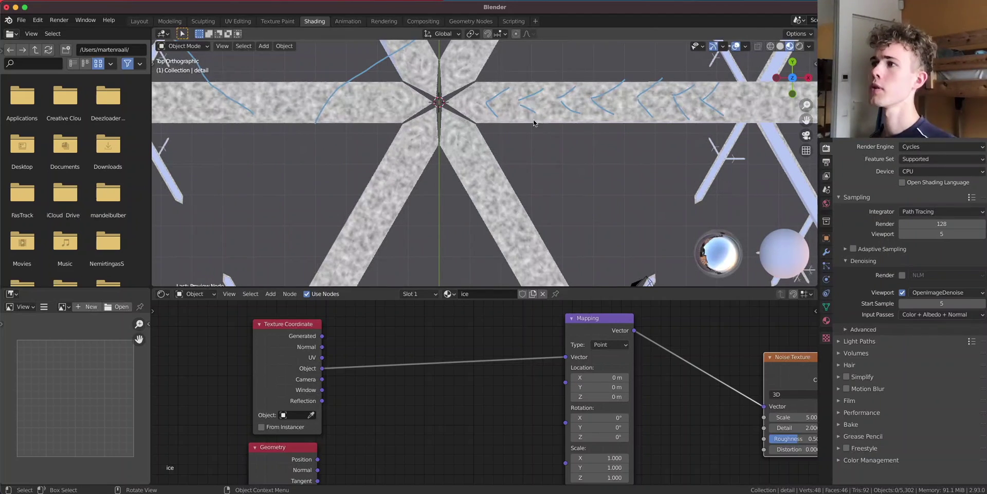
pyautogui.scroll(3, 506, 90)
pyautogui.scroll(5, 507, 90)
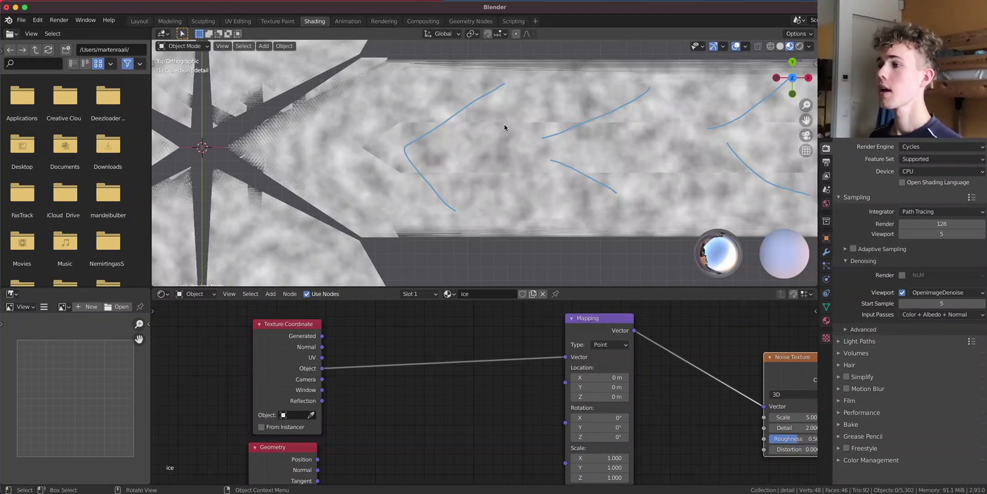
# - Add a Separate XYZ node beside the Texture Coordinate node and feed it the Object output
pyautogui.scroll(-2, 442, 395)
pyautogui.moveTo(337, 386); pyautogui.dragTo(297, 378)
pyautogui.hotkey('shift', 'a')
pyautogui.click(358, 342)
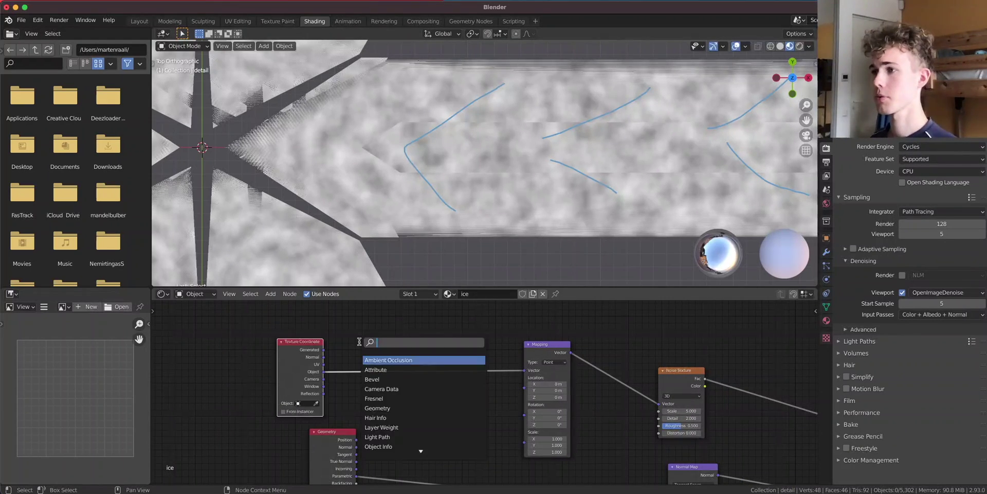
pyautogui.write('sep')
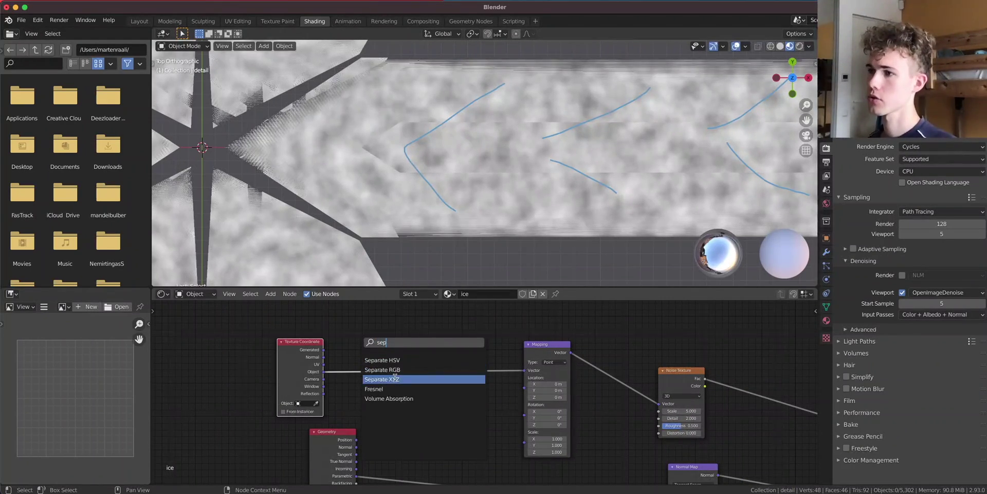
pyautogui.click(394, 379)
pyautogui.click(367, 411)
pyautogui.scroll(2, 364, 413)
pyautogui.moveTo(293, 347); pyautogui.dragTo(367, 441)
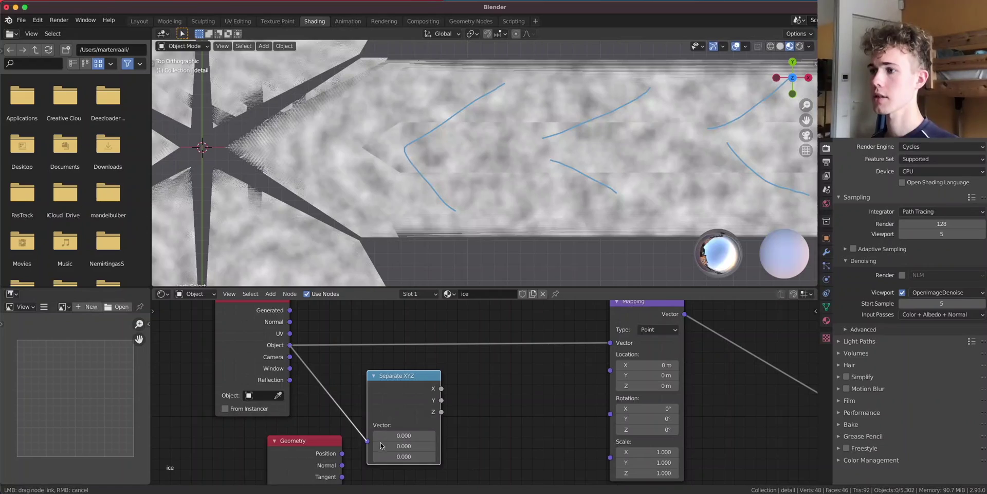
# - Preview the Separate XYZ node's X output and examine its gradient across the snowflake's arms
pyautogui.moveTo(409, 393); pyautogui.dragTo(379, 385)
pyautogui.keyDown('ctrl'); pyautogui.keyDown('shift'); pyautogui.click(378, 385); pyautogui.keyUp('shift'); pyautogui.keyUp('ctrl')
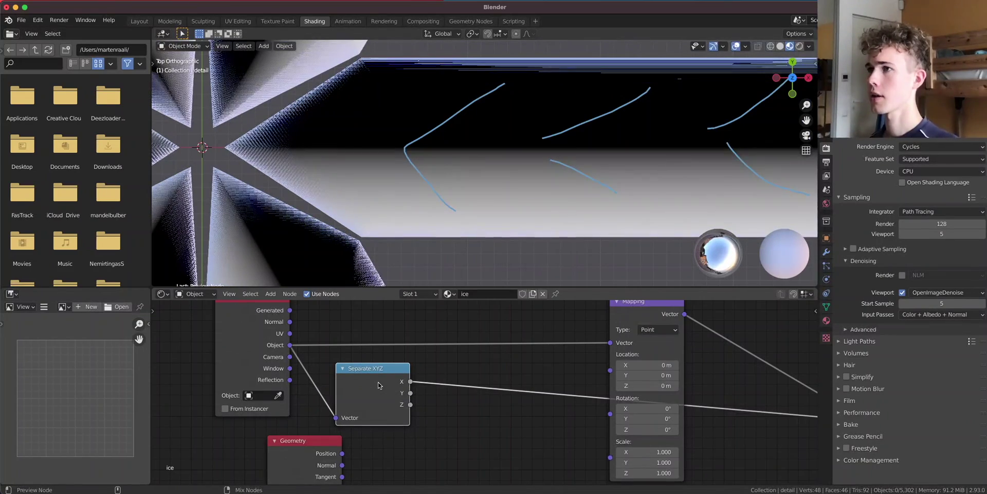
pyautogui.scroll(-10, 430, 210)
pyautogui.scroll(2, 432, 211)
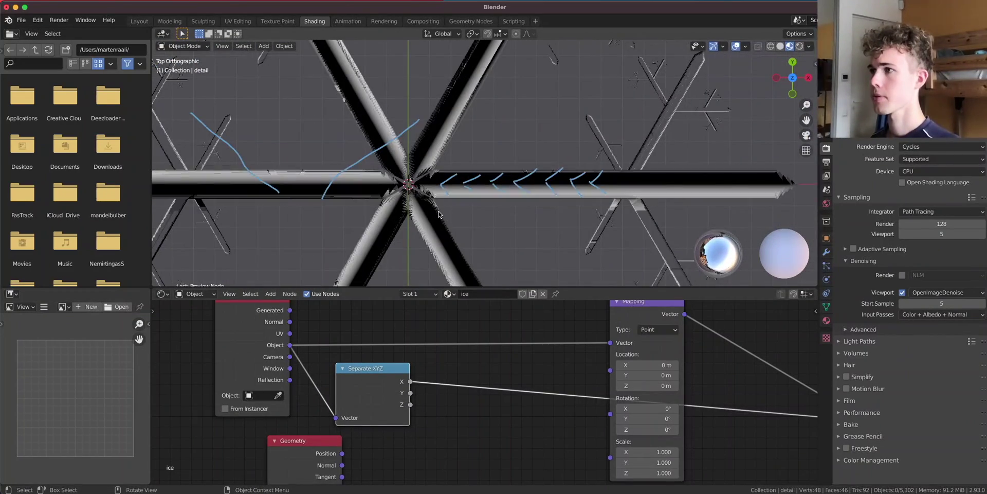
# - Add a Combine XYZ node after Separate XYZ, with the separated X output feeding its Y input
pyautogui.hotkey('shift', 'a')
pyautogui.click(475, 332)
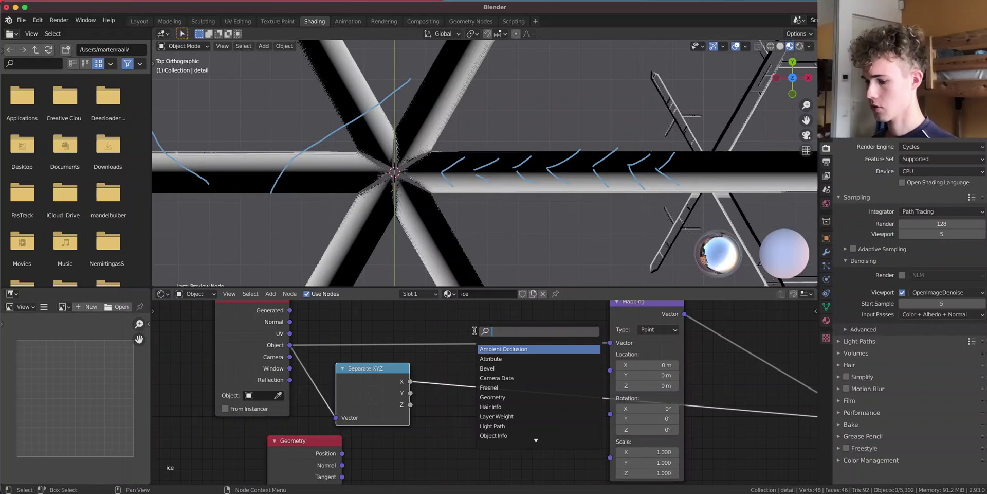
pyautogui.write('comb')
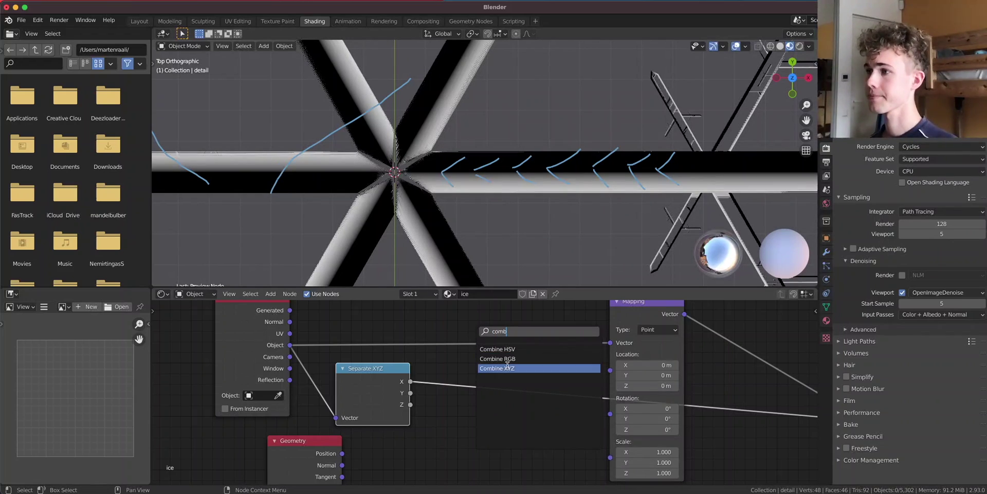
pyautogui.click(497, 369)
pyautogui.click(485, 406)
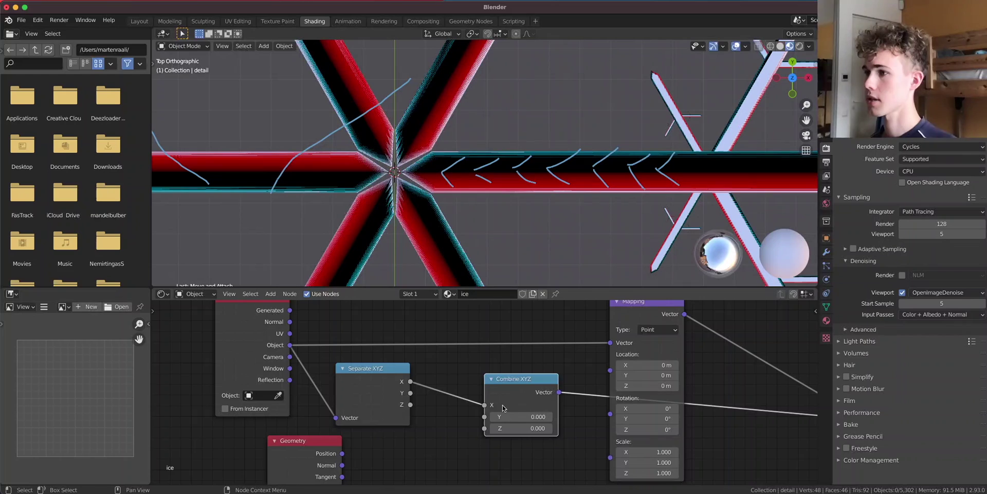
pyautogui.moveTo(486, 406); pyautogui.dragTo(484, 417)
# - Connect the Combine XYZ vector to the Mapping's Location, preview the Mapping and Noise Texture, and inspect the pattern on the annotated arm
pyautogui.moveTo(560, 392); pyautogui.dragTo(611, 370)
pyautogui.keyDown('ctrl'); pyautogui.keyDown('shift'); pyautogui.click(643, 322); pyautogui.keyUp('shift'); pyautogui.keyUp('ctrl')
pyautogui.moveTo(701, 389); pyautogui.dragTo(490, 374, button='middle')
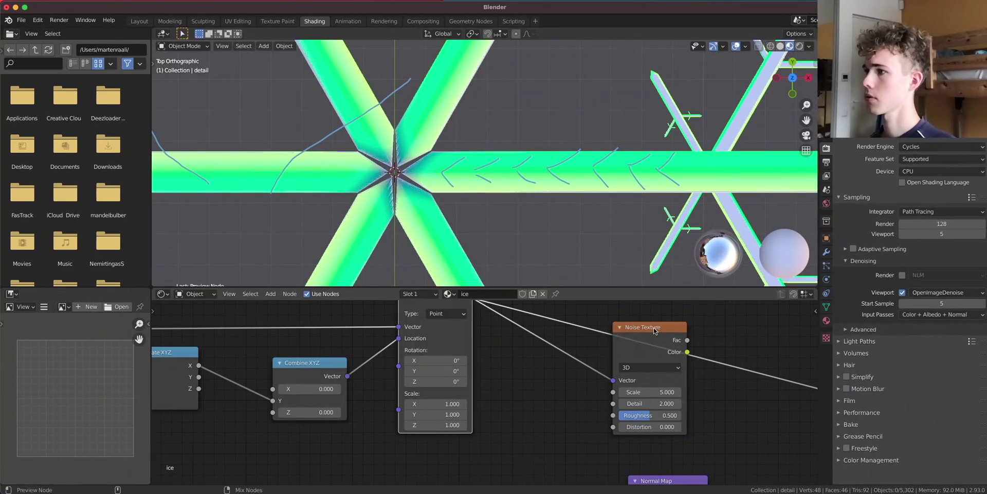
pyautogui.keyDown('ctrl'); pyautogui.keyDown('shift'); pyautogui.click(652, 328); pyautogui.keyUp('shift'); pyautogui.keyUp('ctrl')
pyautogui.scroll(4, 526, 206)
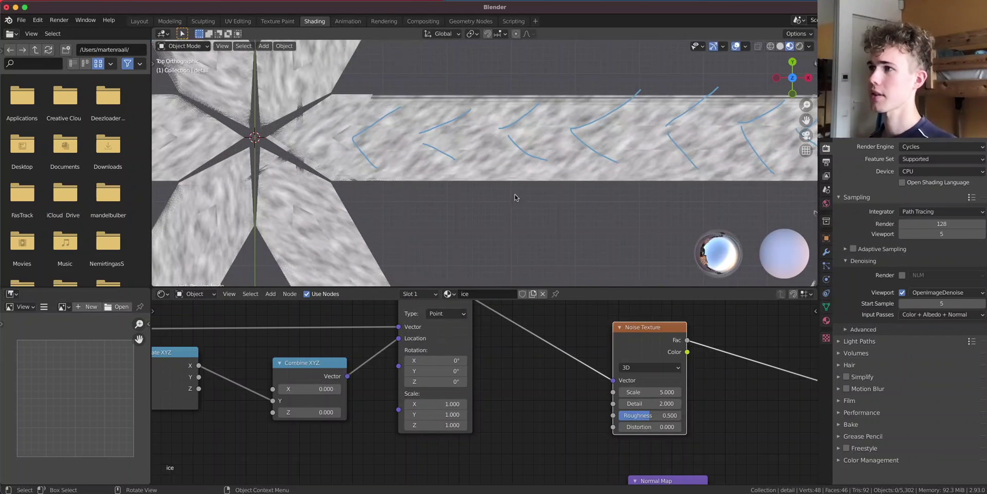
pyautogui.scroll(5, 527, 185)
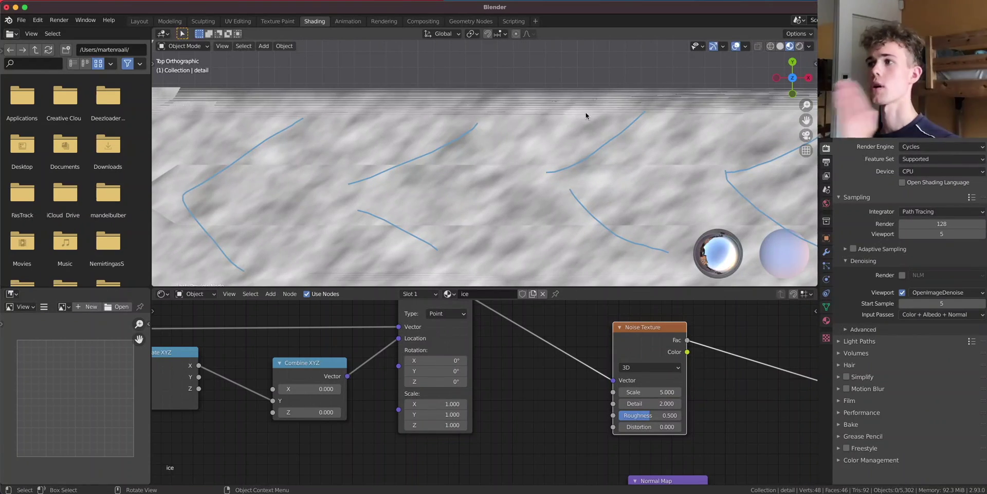
# - Insert a Math node set to Absolute between the Separate XYZ X output and the Combine XYZ Y input
pyautogui.scroll(-3, 456, 202)
pyautogui.scroll(4, 507, 181)
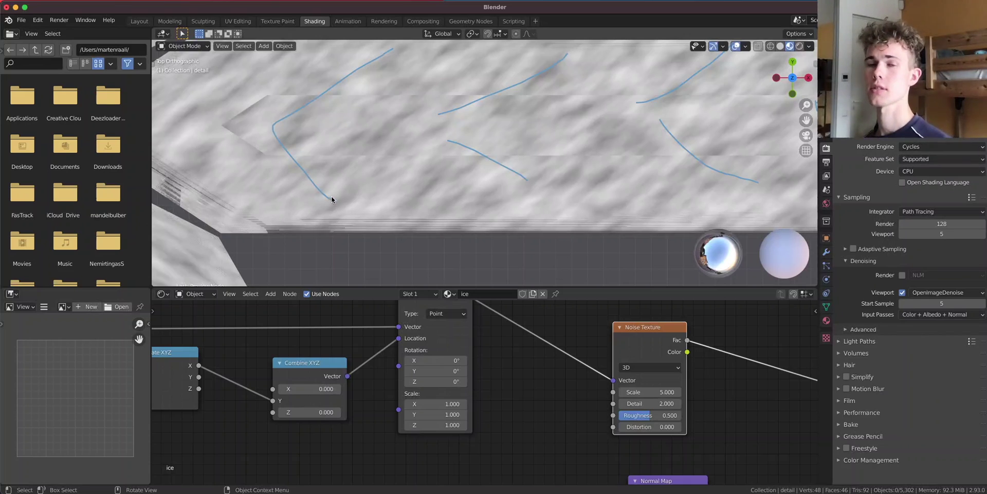
pyautogui.hscroll(-10, 497, 346)
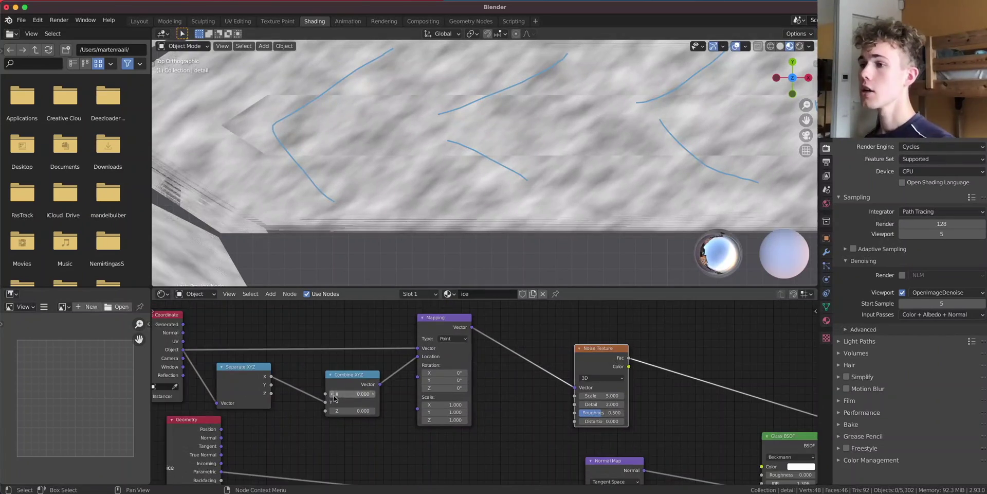
pyautogui.hotkey('shift', 'a')
pyautogui.write('s')
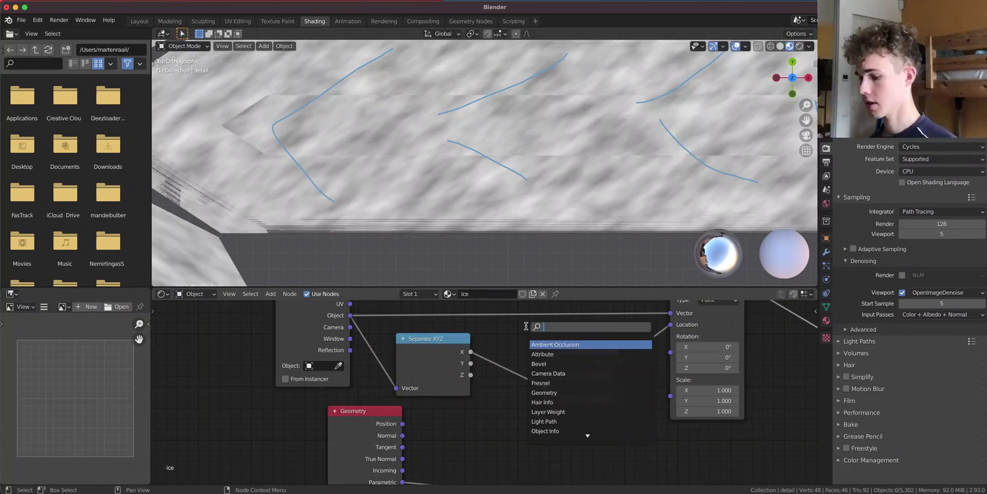
pyautogui.write('math')
pyautogui.click(543, 348)
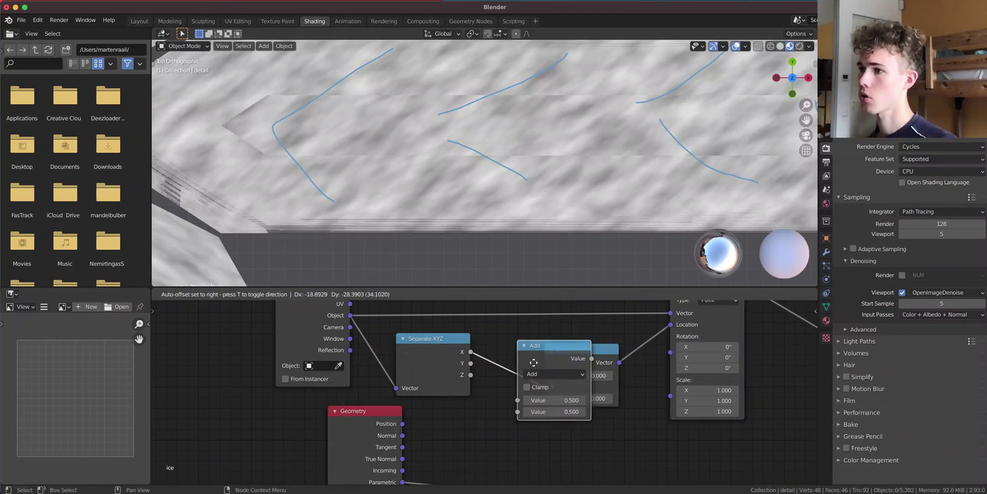
pyautogui.click(533, 362)
pyautogui.click(551, 372)
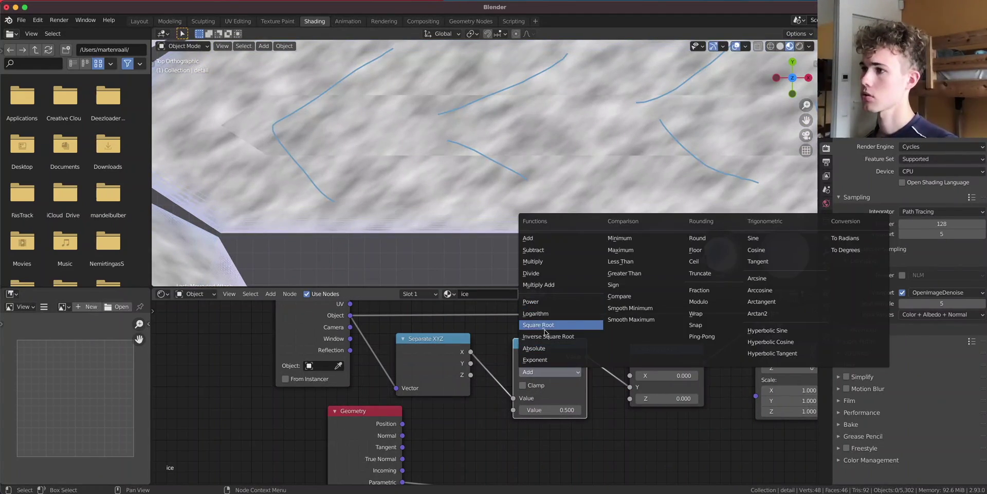
pyautogui.click(549, 347)
# - Preview the Separate XYZ, Absolute and Noise Texture outputs and compare the patterns along the snowflake's arms
pyautogui.keyDown('ctrl'); pyautogui.keyDown('shift'); pyautogui.click(449, 362); pyautogui.keyUp('shift'); pyautogui.keyUp('ctrl')
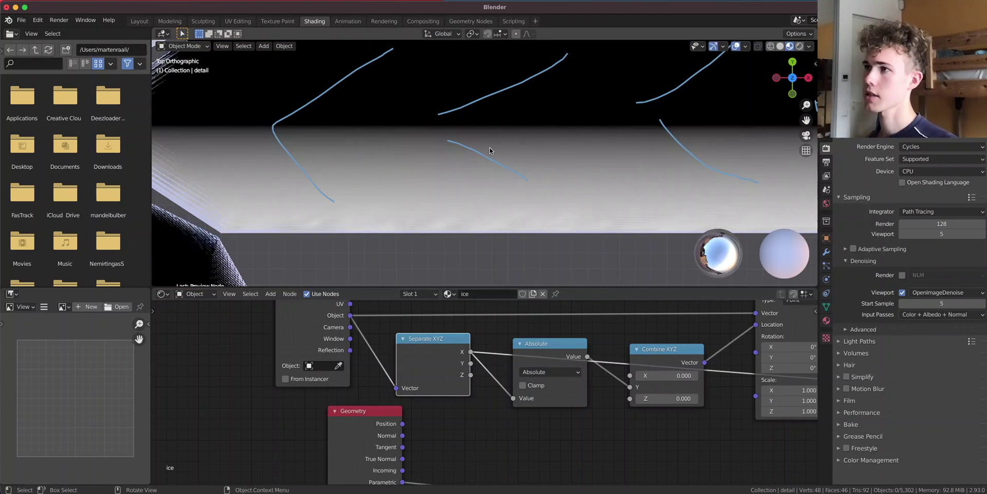
pyautogui.keyDown('ctrl'); pyautogui.keyDown('shift'); pyautogui.click(542, 359); pyautogui.keyUp('shift'); pyautogui.keyUp('ctrl')
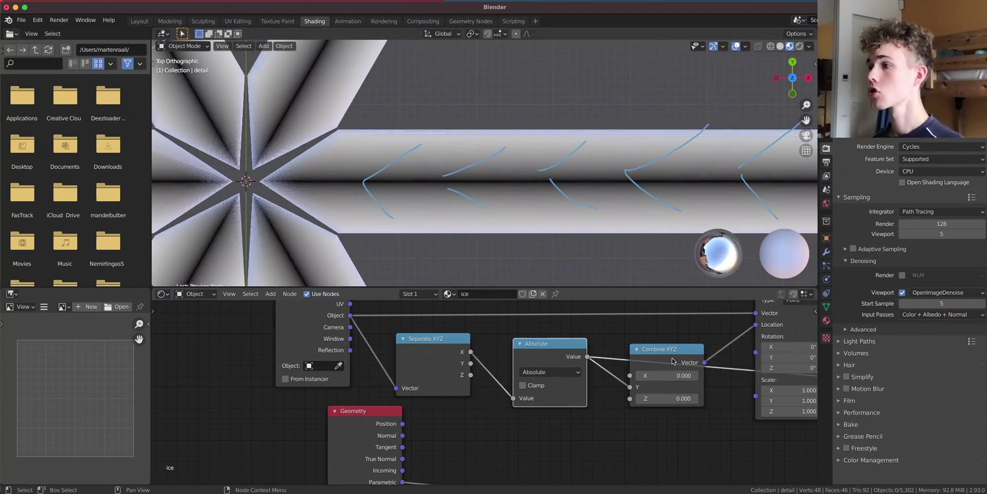
pyautogui.hscroll(10, 741, 360)
pyautogui.keyDown('ctrl'); pyautogui.keyDown('shift'); pyautogui.click(784, 343); pyautogui.keyUp('shift'); pyautogui.keyUp('ctrl')
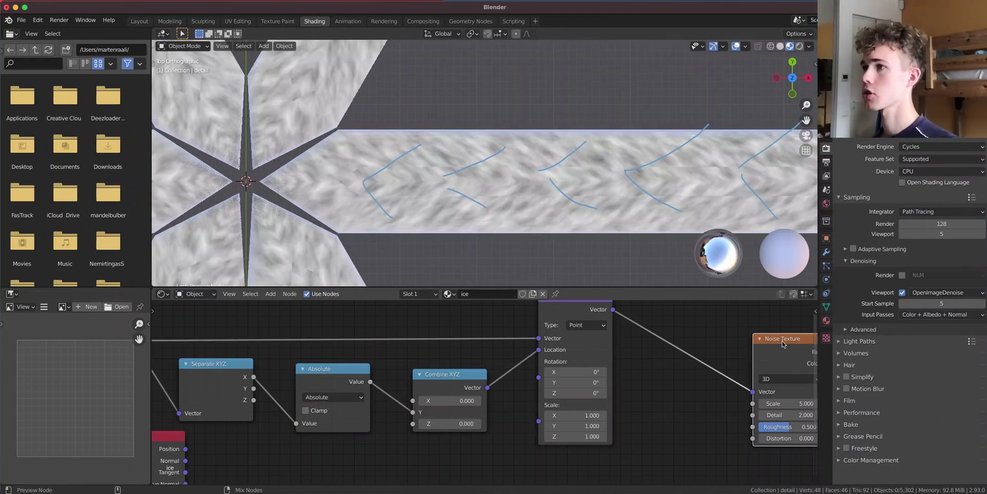
pyautogui.scroll(4, 535, 200)
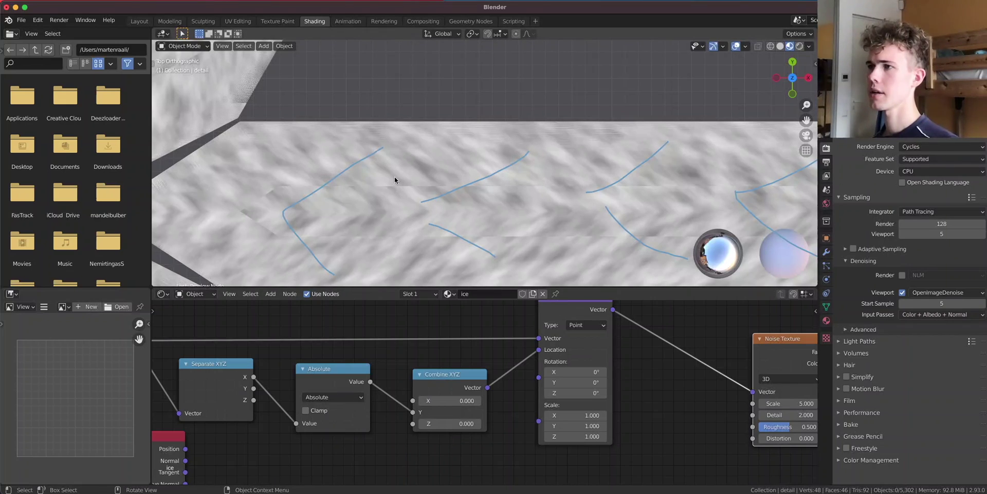
pyautogui.scroll(-5, 534, 204)
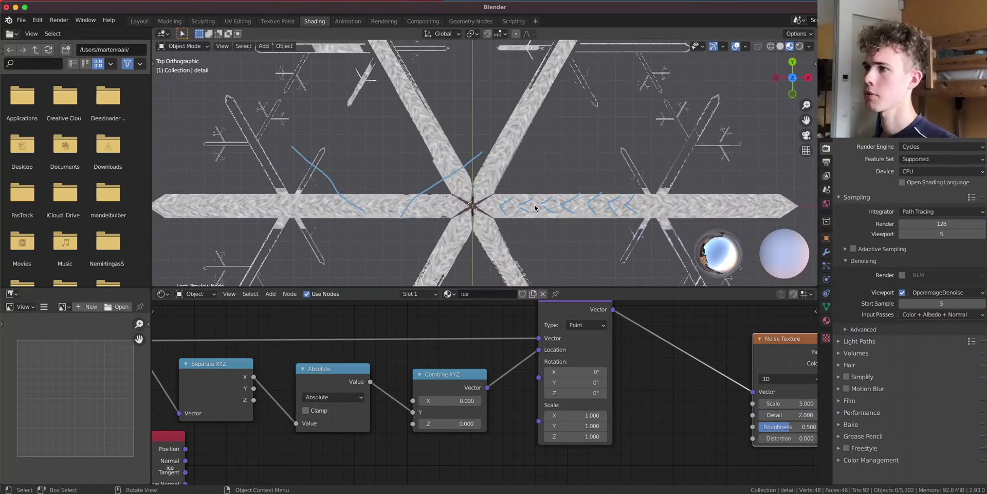
pyautogui.scroll(2, 523, 204)
pyautogui.scroll(2, 481, 160)
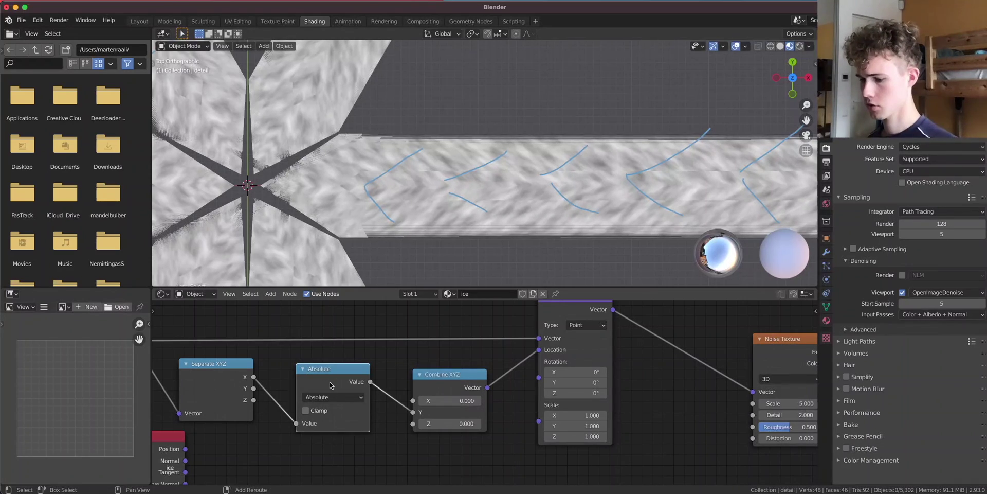
# - Duplicate the Absolute node in front of Combine XYZ, set the copy to Subtract and feed the absolute value into its second input
pyautogui.hotkey('shift', 'd')
pyautogui.click(446, 380)
pyautogui.click(425, 398)
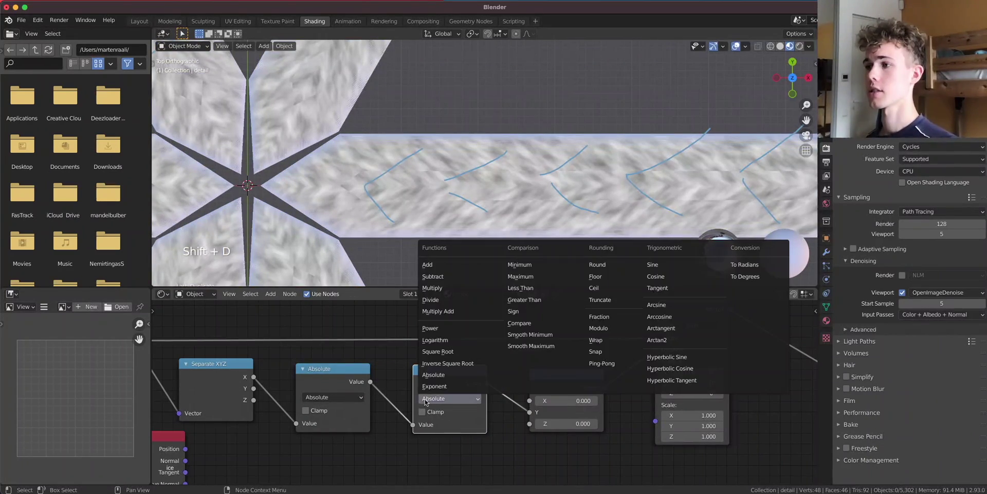
pyautogui.click(433, 277)
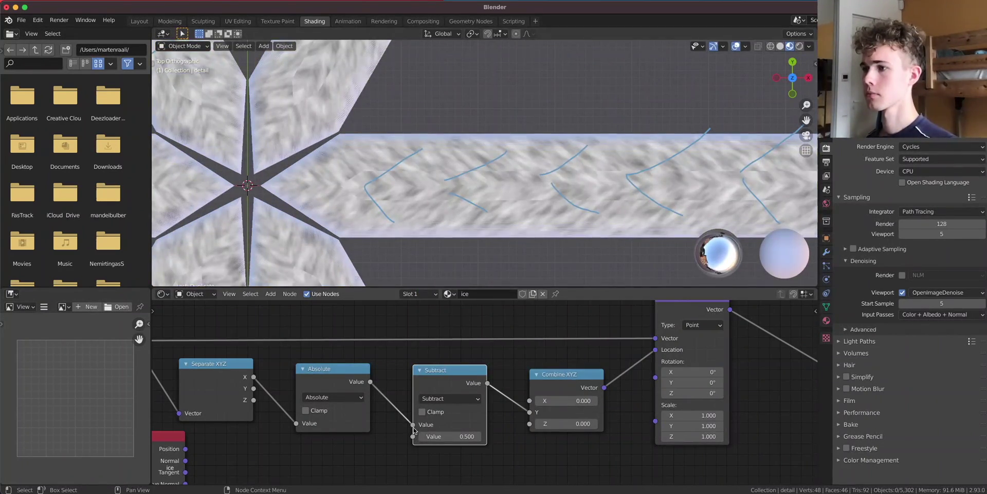
pyautogui.moveTo(413, 425); pyautogui.dragTo(412, 436)
# - Preview the Absolute and Subtract gradients and set the Subtract node's first value to 1
pyautogui.keyDown('ctrl'); pyautogui.keyDown('shift'); pyautogui.click(451, 383); pyautogui.keyUp('shift'); pyautogui.keyUp('ctrl')
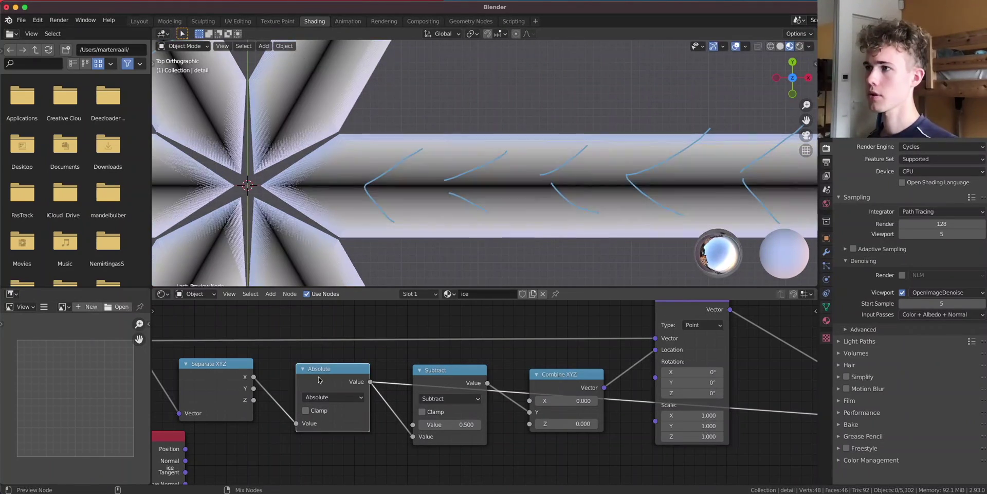
pyautogui.keyDown('ctrl'); pyautogui.keyDown('shift'); pyautogui.click(445, 381); pyautogui.keyUp('shift'); pyautogui.keyUp('ctrl')
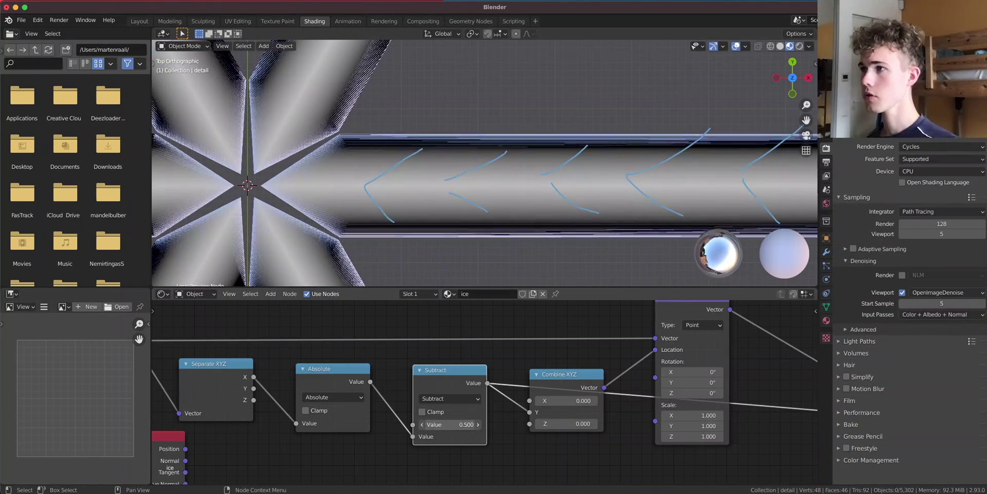
pyautogui.press('Return')
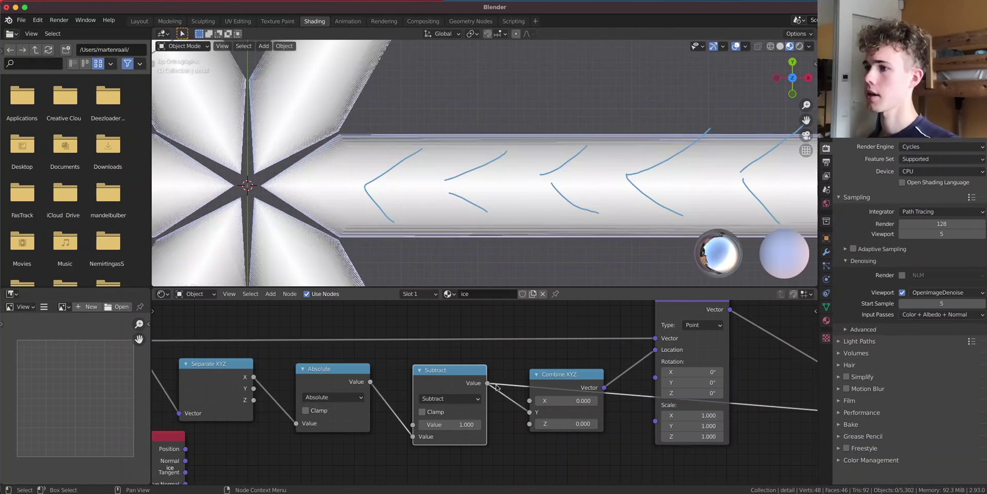
# - Preview the Mapping and Noise Texture outputs and inspect the V-shaped pattern against the annotated strokes on the arm
pyautogui.moveTo(580, 352); pyautogui.dragTo(522, 369, button='middle')
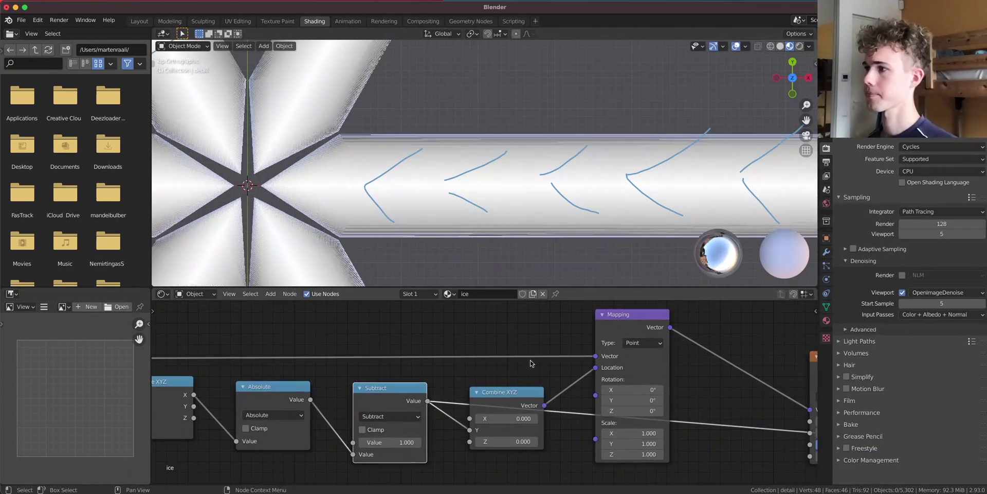
pyautogui.keyDown('ctrl'); pyautogui.keyDown('shift'); pyautogui.click(624, 326); pyautogui.keyUp('shift'); pyautogui.keyUp('ctrl')
pyautogui.moveTo(750, 390); pyautogui.dragTo(583, 366, button='middle')
pyautogui.keyDown('ctrl'); pyautogui.keyDown('shift'); pyautogui.click(690, 348); pyautogui.keyUp('shift'); pyautogui.keyUp('ctrl')
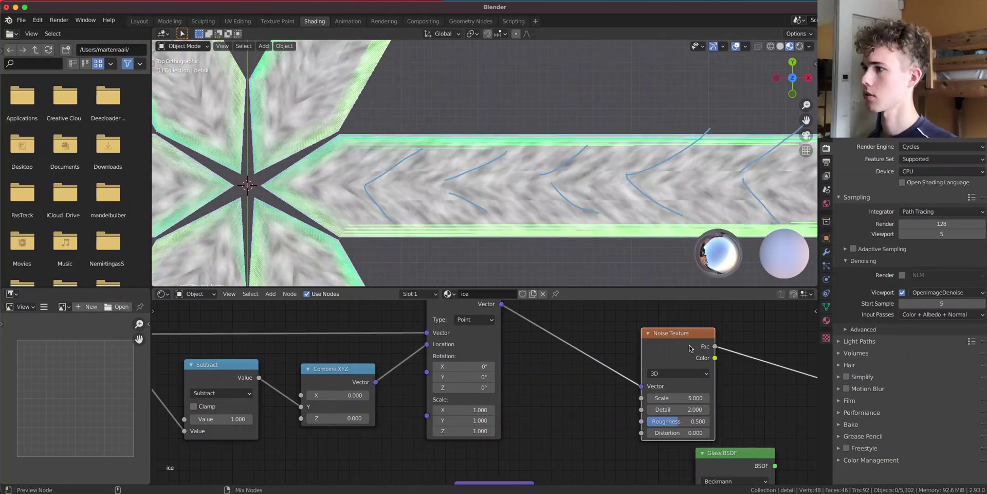
pyautogui.scroll(5, 463, 183)
pyautogui.scroll(-10, 468, 178)
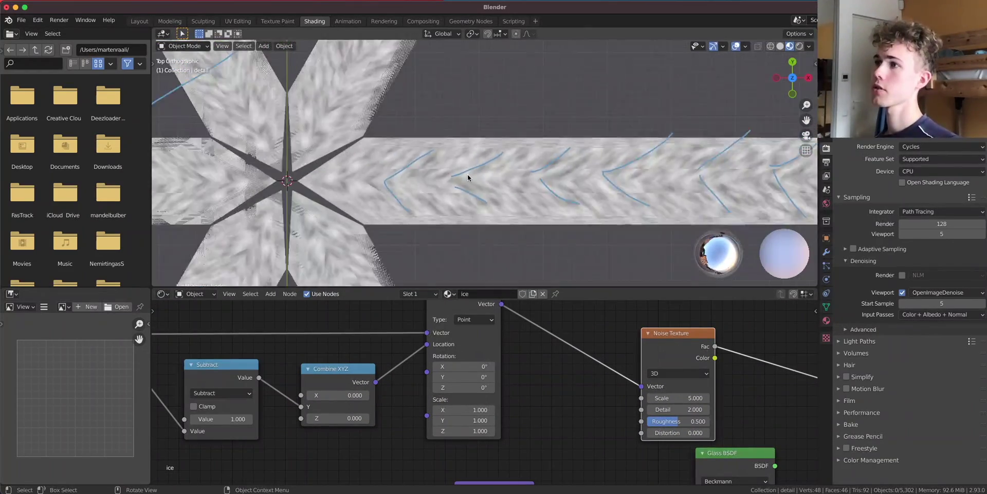
pyautogui.scroll(4, 467, 176)
pyautogui.scroll(3, 468, 177)
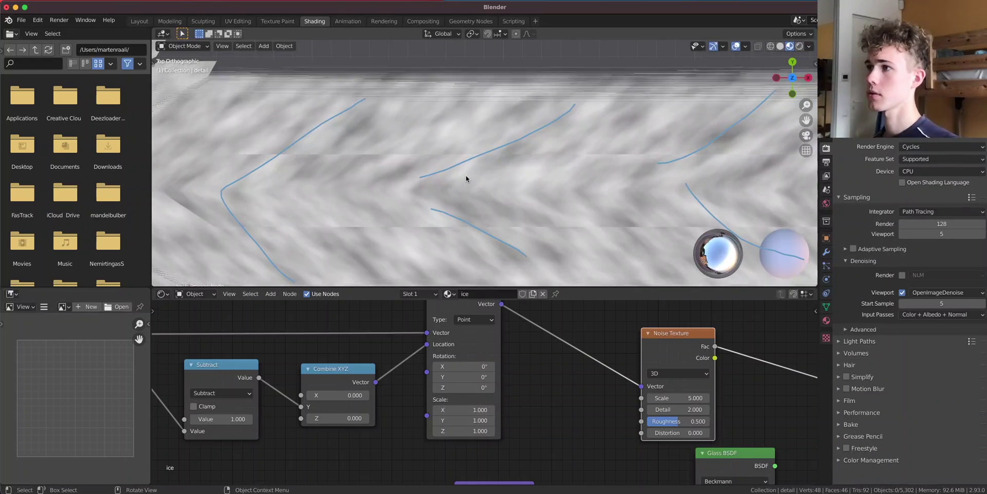
# - Duplicate the Subtract node in front of Combine XYZ, set the copy to Multiply and its value to 5
pyautogui.moveTo(361, 369); pyautogui.dragTo(565, 363, button='middle')
pyautogui.hotkey('shift', 'd')
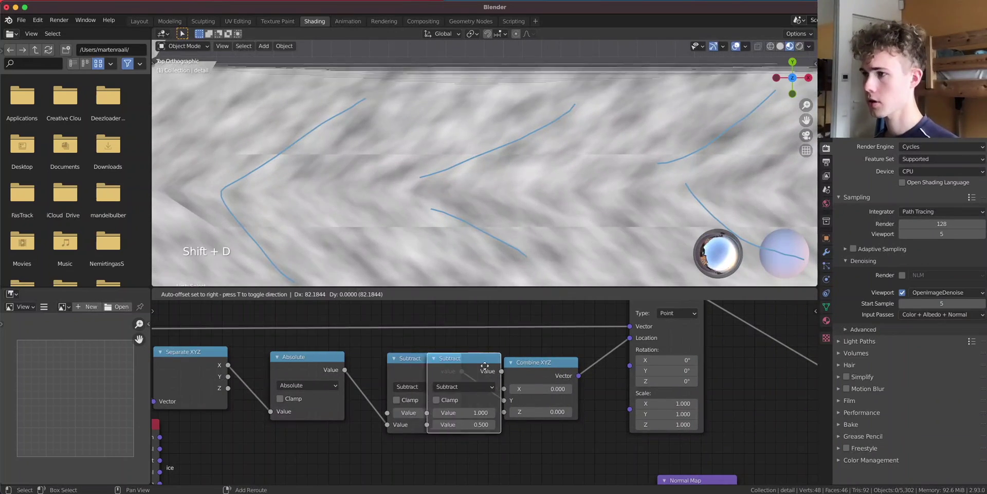
pyautogui.click(521, 376)
pyautogui.click(531, 386)
pyautogui.click(514, 278)
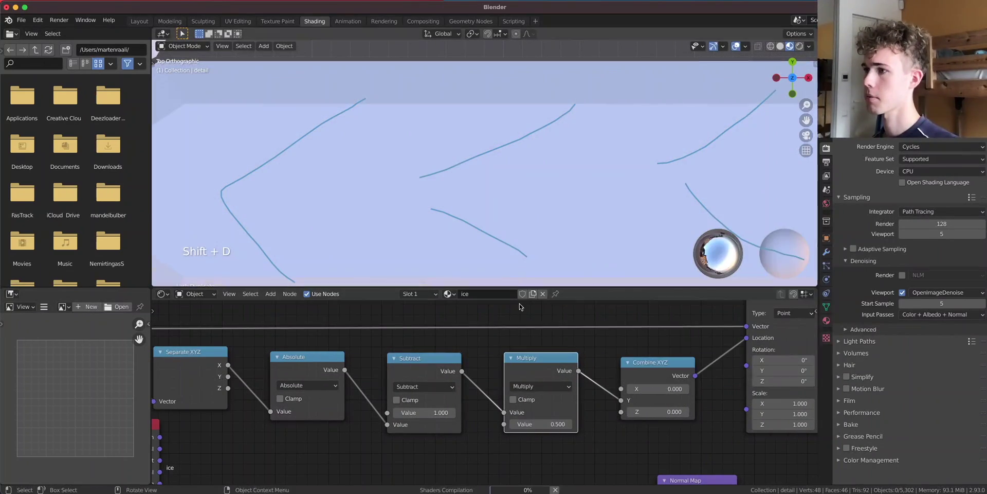
pyautogui.moveTo(539, 424); pyautogui.dragTo(587, 424)
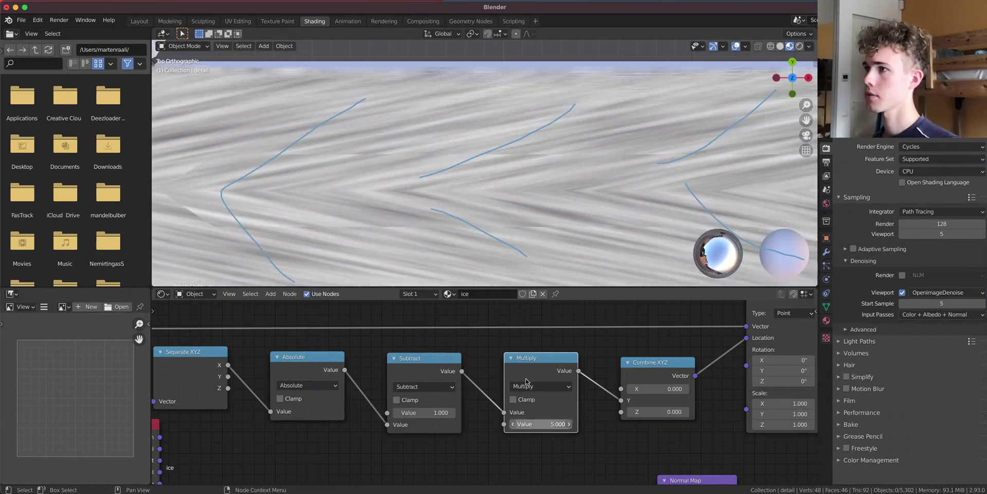
# - Inspect the stretched noise across the arms and set the Multiply node's value to 2
pyautogui.scroll(-11, 461, 192)
pyautogui.scroll(-1, 462, 189)
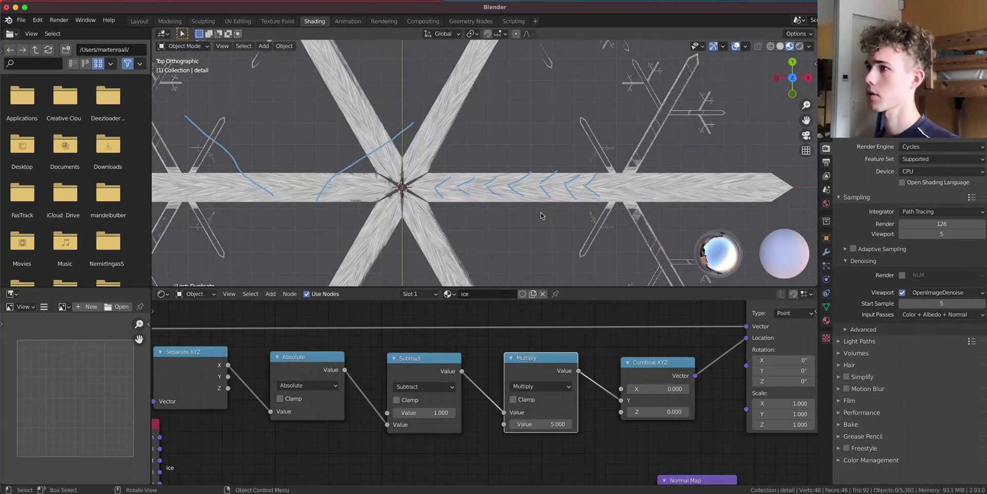
pyautogui.scroll(-4, 535, 219)
pyautogui.scroll(9, 496, 214)
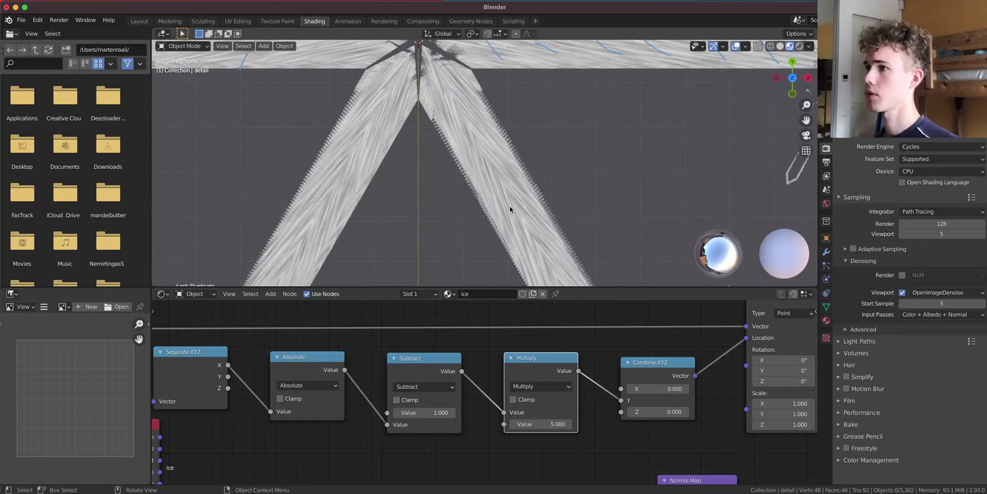
pyautogui.scroll(3, 511, 209)
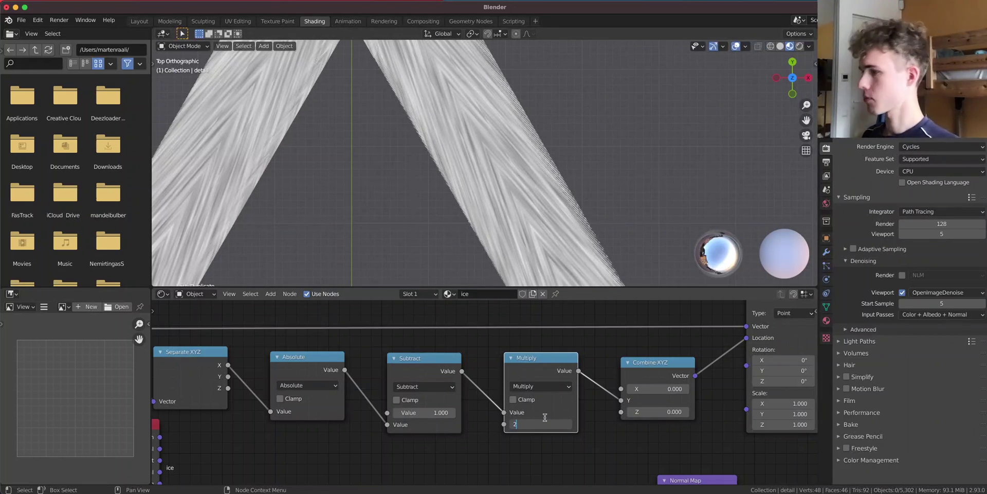
pyautogui.press('Return')
# - Switch the viewport to rendered shading to check the noise pattern on the snowflake
pyautogui.scroll(-6, 587, 409)
pyautogui.moveTo(632, 375); pyautogui.dragTo(416, 380, button='middle')
pyautogui.scroll(1, 416, 380)
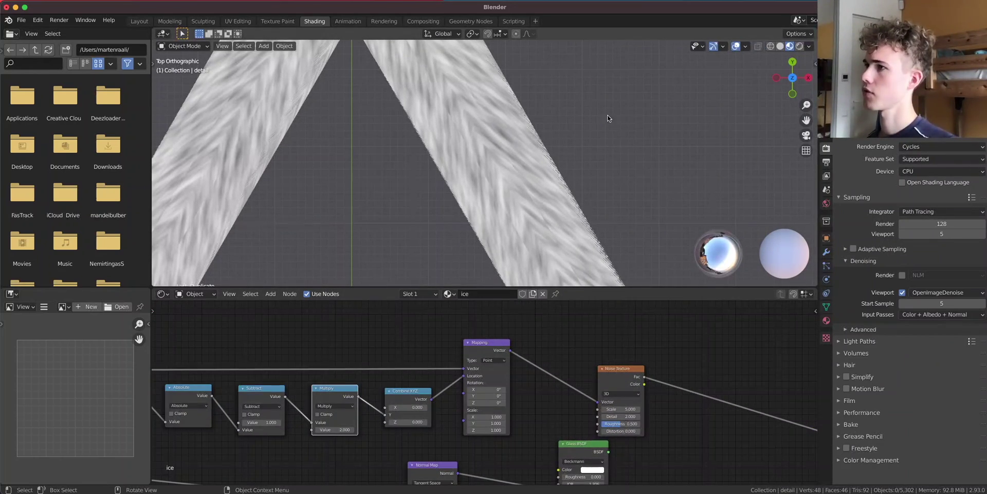
pyautogui.press('z')
pyautogui.click(585, 111)
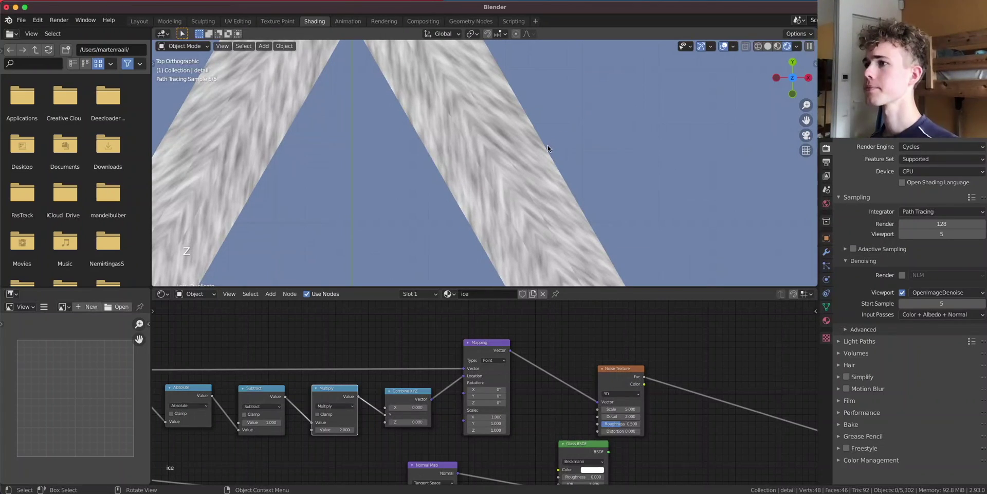
pyautogui.moveTo(640, 412); pyautogui.dragTo(663, 341, button='middle')
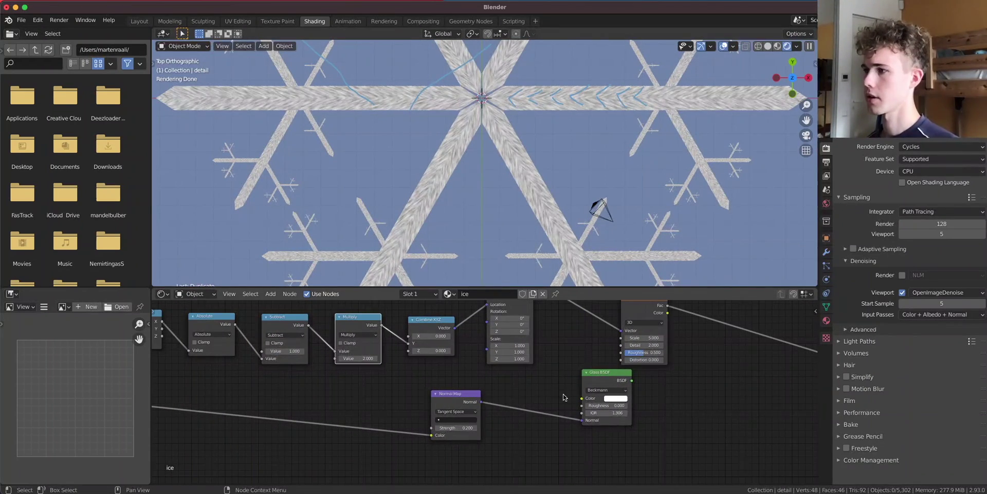
# - Rearrange the Glass BSDF, Noise Texture and Normal Map nodes to make room between the Normal Map and the Glass BSDF
pyautogui.scroll(-2, 565, 397)
pyautogui.moveTo(598, 386); pyautogui.dragTo(702, 375)
pyautogui.moveTo(612, 324); pyautogui.dragTo(559, 313)
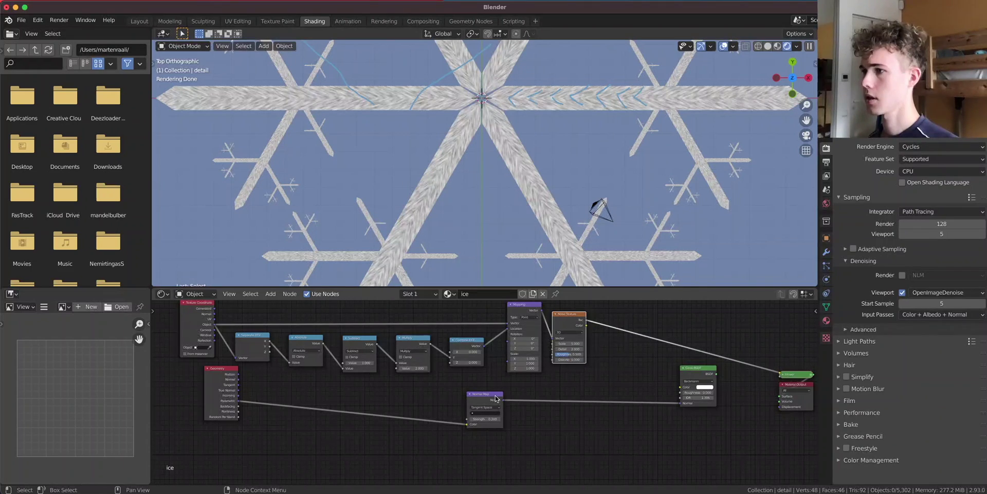
pyautogui.moveTo(485, 398); pyautogui.dragTo(570, 391)
# - Insert a Bump node on the link between the Normal Map and the Glass BSDF's Normal input
pyautogui.scroll(5, 623, 354)
pyautogui.moveTo(626, 360); pyautogui.dragTo(540, 363, button='middle')
pyautogui.hotkey('shift', 'a')
pyautogui.click(543, 354)
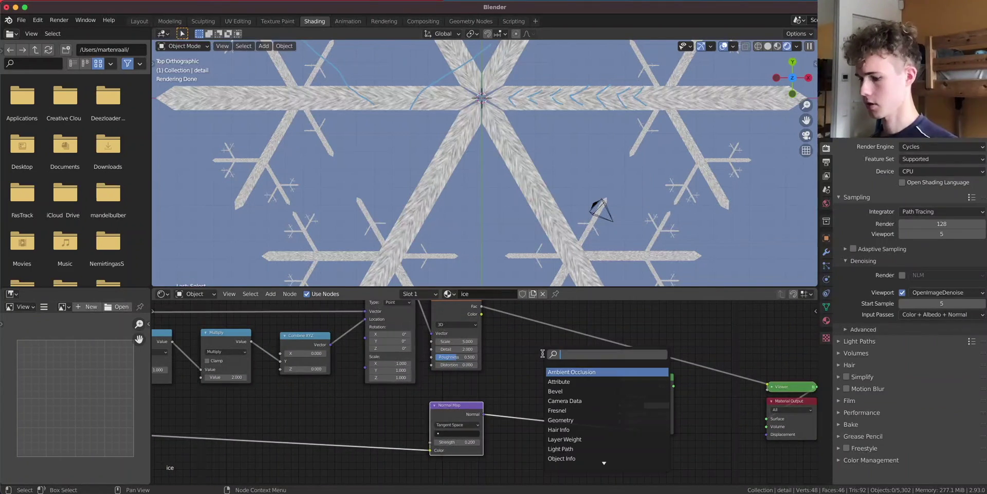
pyautogui.click(568, 372)
pyautogui.click(547, 393)
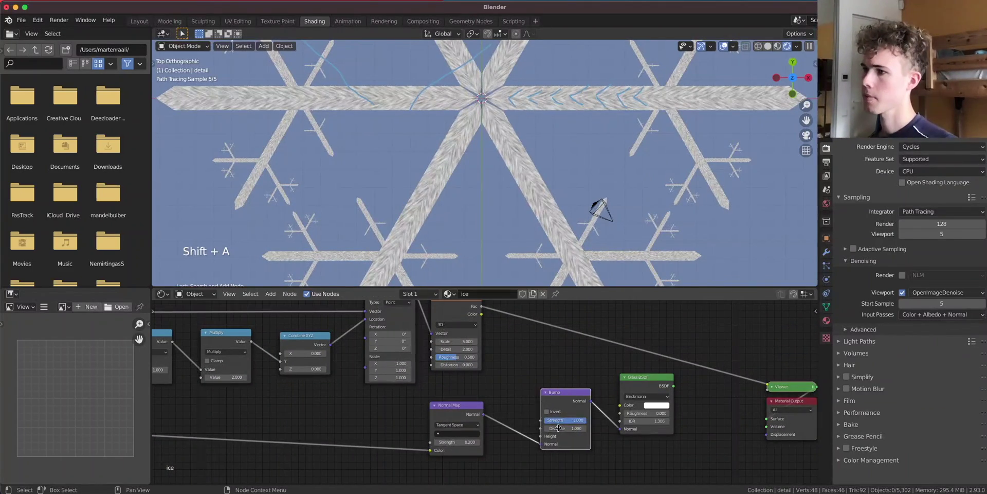
# - Connect the Noise Texture's Color output to the Bump node's Height and preview the Bump result
pyautogui.scroll(2, 550, 432)
pyautogui.scroll(-2, 543, 459)
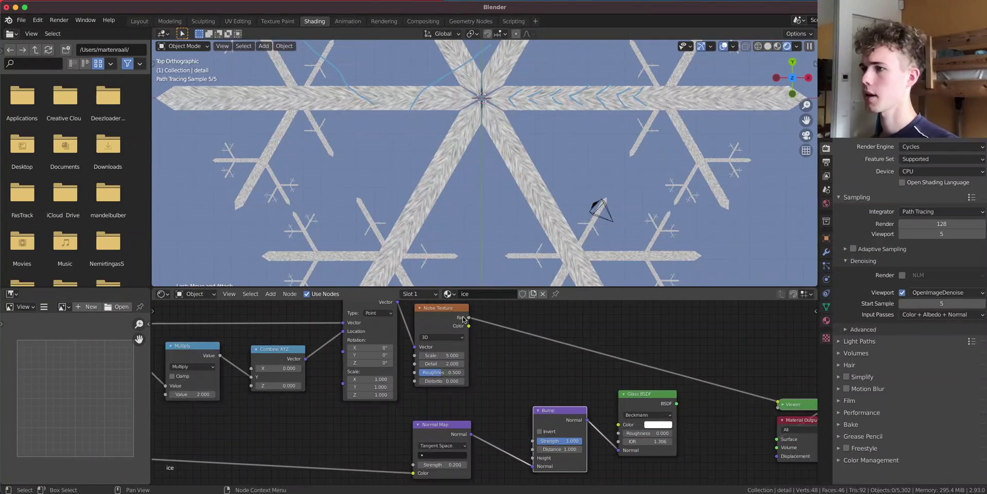
pyautogui.moveTo(469, 326); pyautogui.dragTo(536, 455)
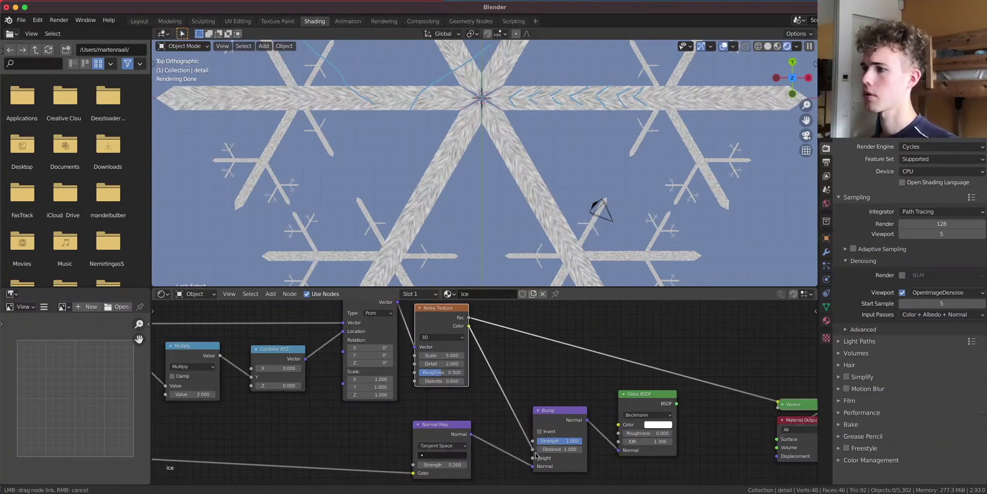
pyautogui.keyDown('ctrl'); pyautogui.keyDown('shift'); pyautogui.click(549, 415); pyautogui.keyUp('shift'); pyautogui.keyUp('ctrl')
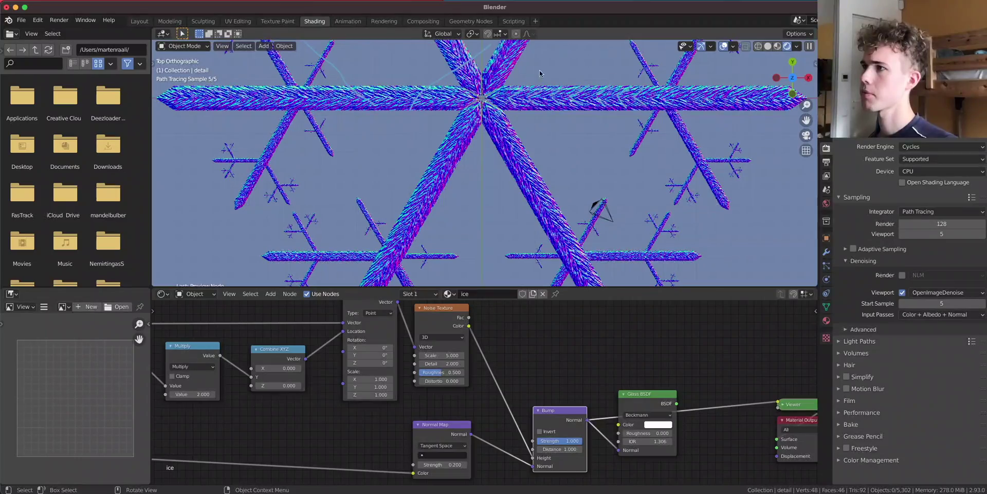
# - Set the Bump node's distance to 0.5 and its strength to 0.2
pyautogui.scroll(6, 497, 136)
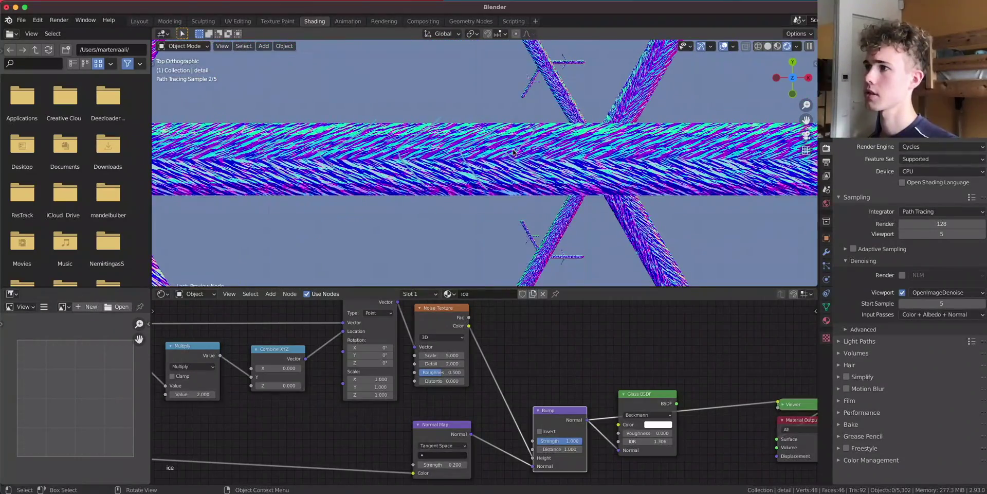
pyautogui.scroll(3, 527, 395)
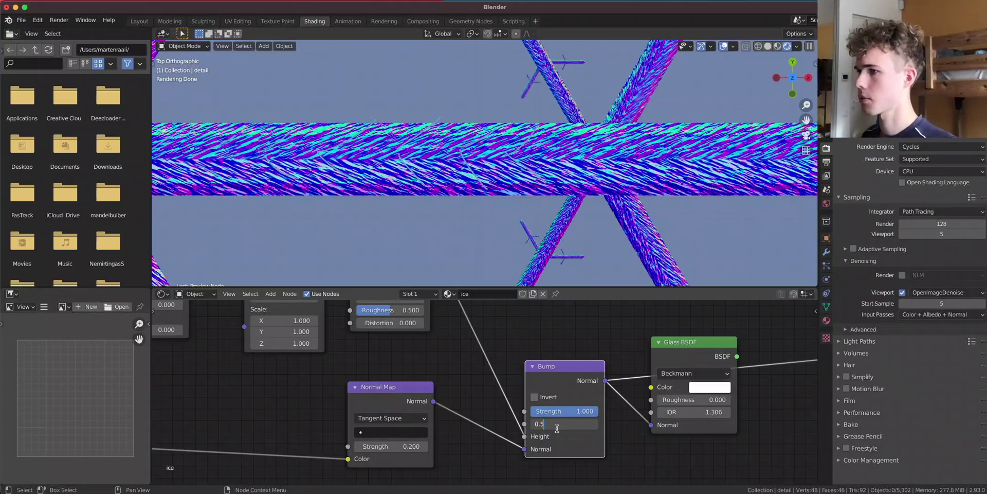
pyautogui.press('Return')
pyautogui.click(563, 411)
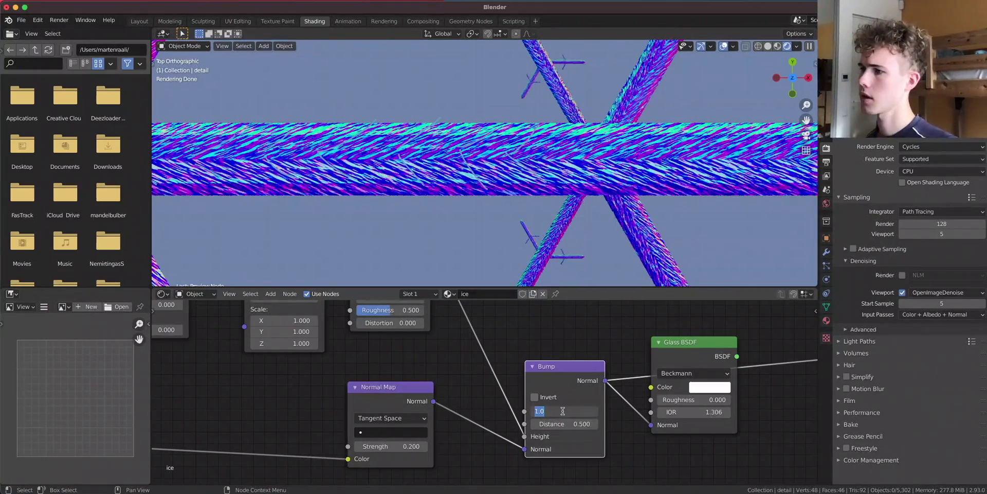
pyautogui.write('0.')
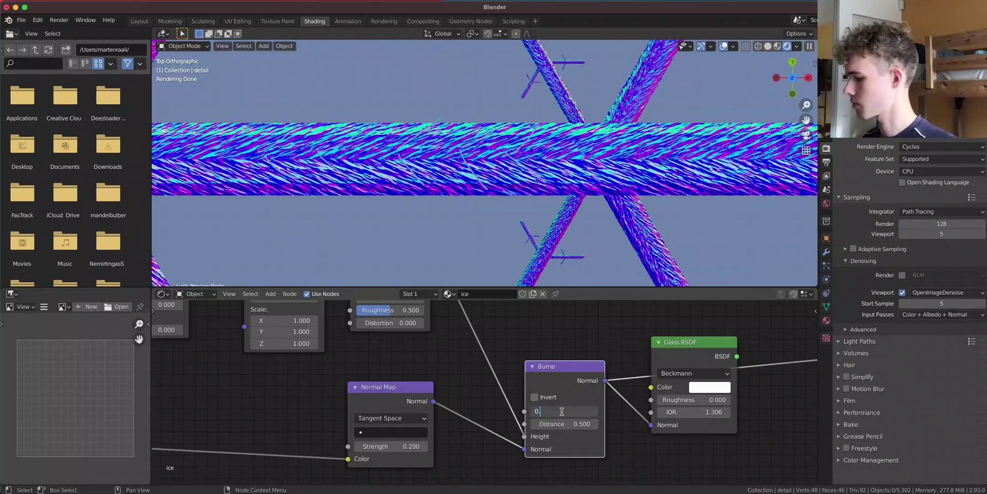
pyautogui.write('15')
pyautogui.press('Return')
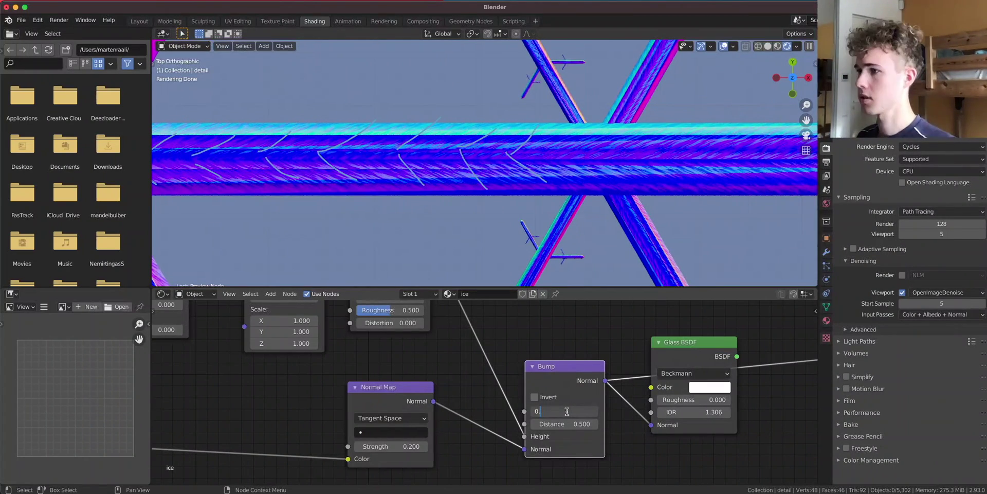
pyautogui.press('Return')
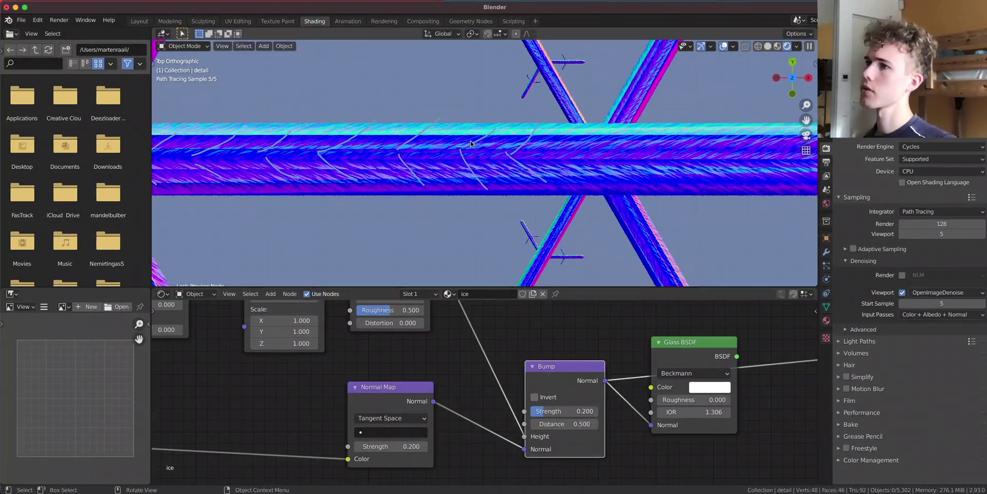
# - Set the Noise Texture's scale to 2 and preview the Glass BSDF on the snowflake
pyautogui.scroll(-5, 396, 175)
pyautogui.keyDown('shift'); pyautogui.moveTo(373, 169); pyautogui.dragTo(491, 186, button='middle'); pyautogui.keyUp('shift')
pyautogui.scroll(4, 491, 187)
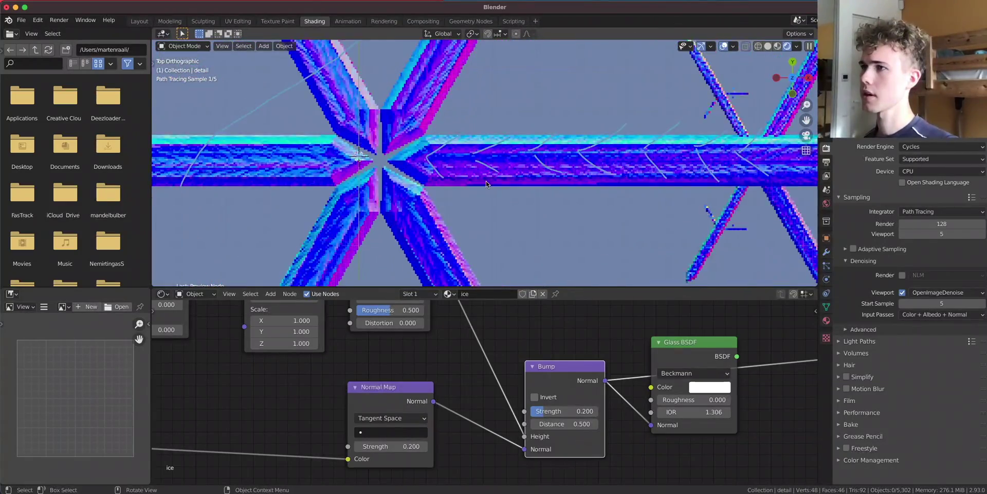
pyautogui.moveTo(405, 386); pyautogui.dragTo(535, 473, button='middle')
pyautogui.scroll(2, 512, 398)
pyautogui.click(526, 364)
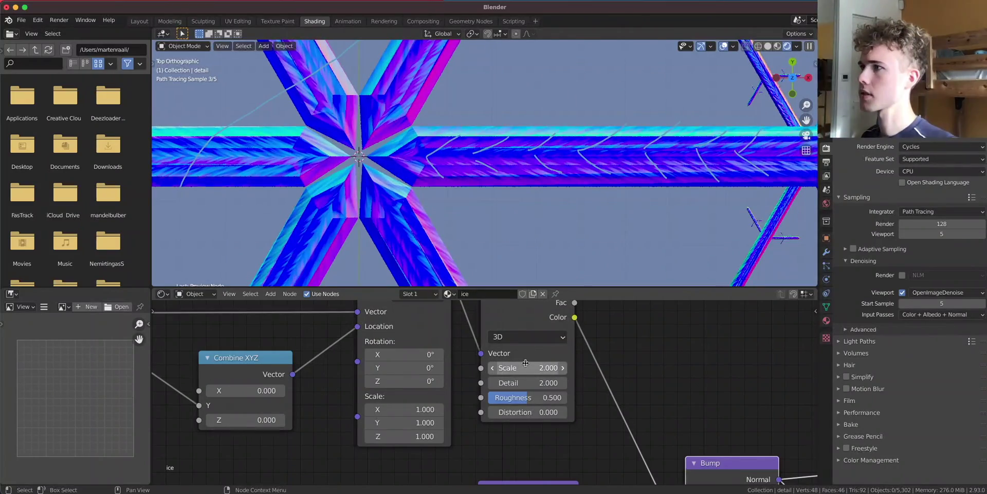
pyautogui.scroll(-6, 496, 214)
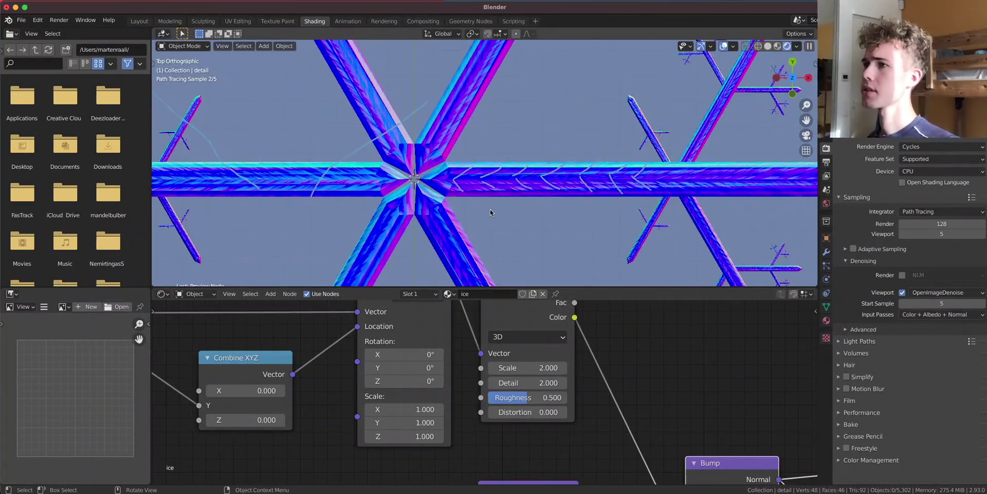
pyautogui.moveTo(628, 391); pyautogui.dragTo(428, 327, button='middle')
pyautogui.keyDown('ctrl'); pyautogui.keyDown('shift'); pyautogui.click(685, 392); pyautogui.keyUp('shift'); pyautogui.keyUp('ctrl')
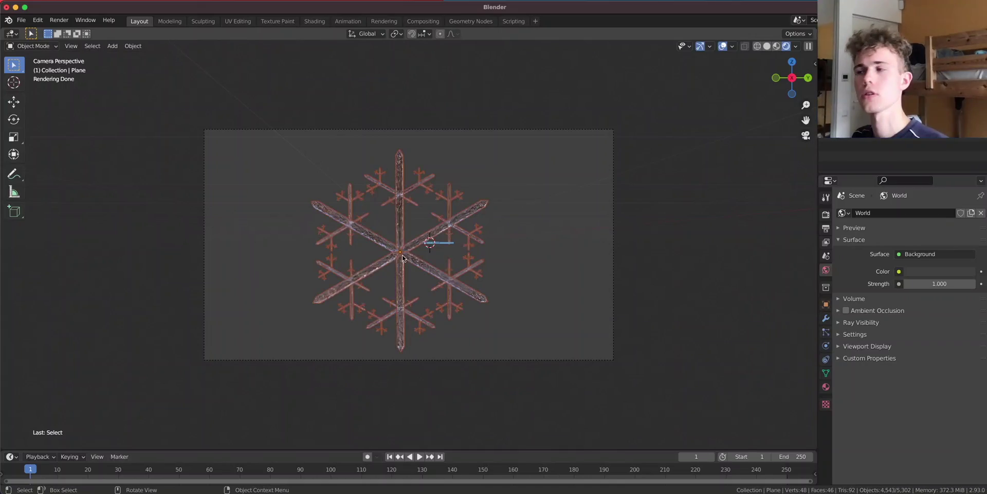
# - Use an Environment Texture with the downloaded snowy_park_01_4k.hdr image as the world background color
pyautogui.click(898, 271)
pyautogui.click(686, 314)
pyautogui.click(941, 283)
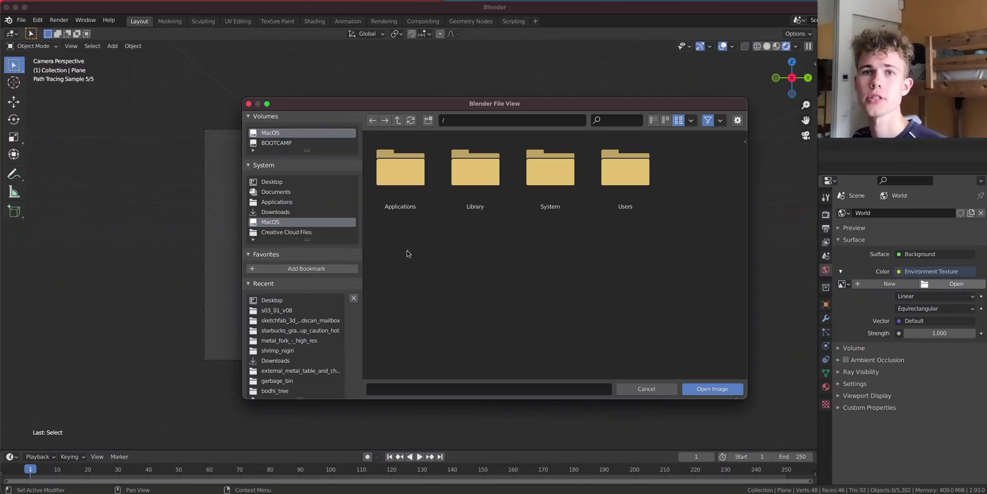
pyautogui.click(276, 212)
pyautogui.scroll(-3, 477, 242)
pyautogui.scroll(-3, 478, 260)
pyautogui.click(626, 190)
pyautogui.click(711, 389)
# - Light the rendered viewport with the scene world and make the film background transparent
pyautogui.click(795, 46)
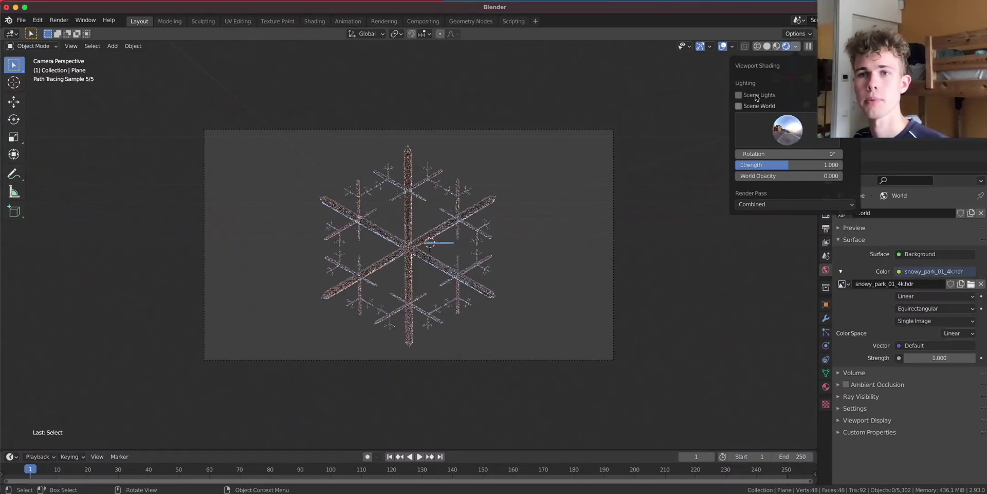
pyautogui.click(739, 105)
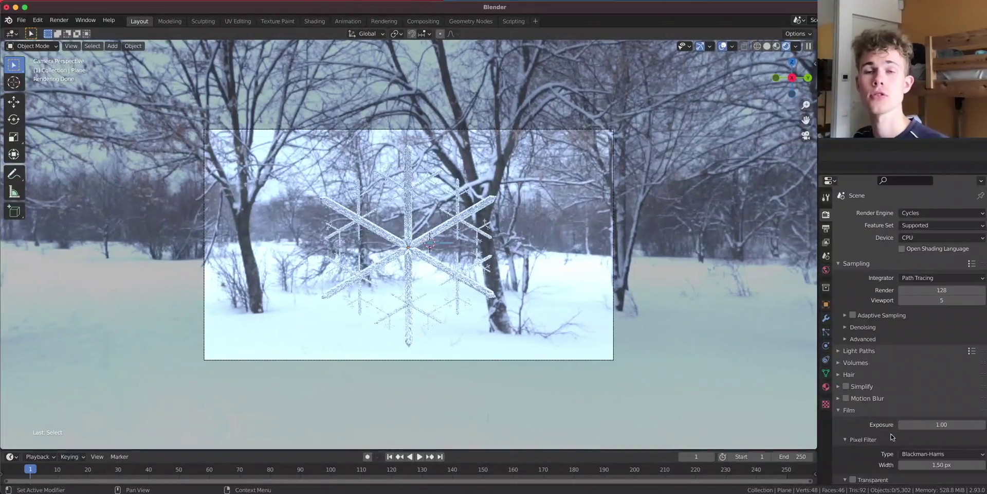
pyautogui.click(853, 480)
pyautogui.scroll(8, 484, 327)
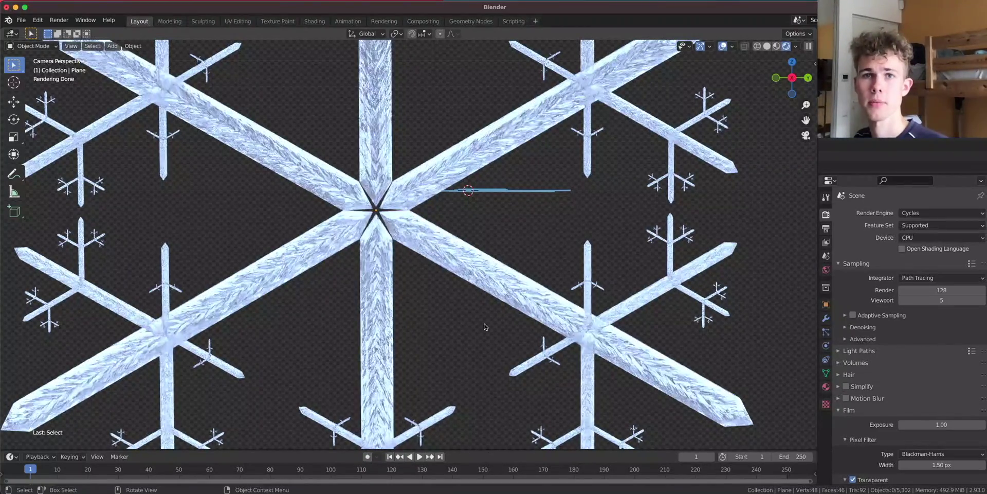
# - Set color management to the sRGB display device, Filmic Log Encoding Base view transform, Very High Contrast look and a gamma of 0.767
pyautogui.scroll(-8, 914, 403)
pyautogui.click(929, 416)
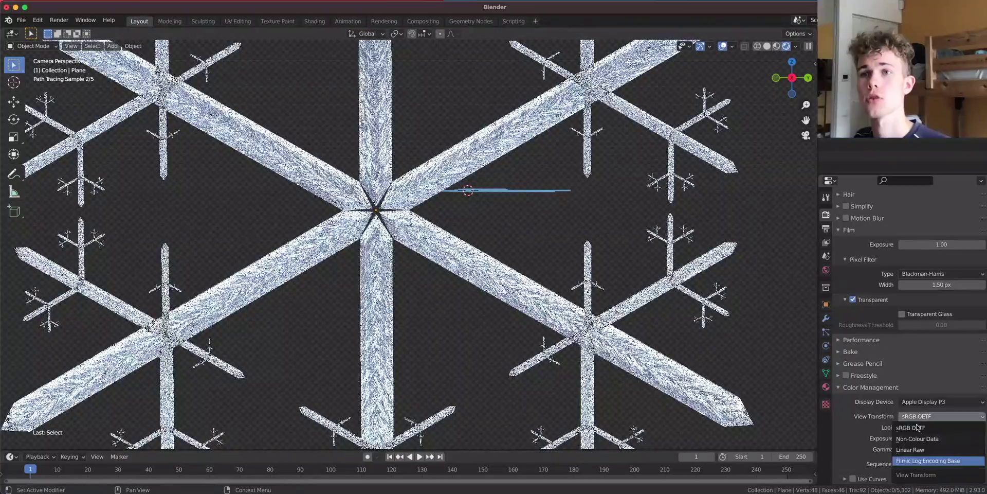
pyautogui.click(926, 427)
pyautogui.click(921, 384)
pyautogui.moveTo(926, 449)
pyautogui.mouseDown()
pyautogui.moveTo(914, 449)
pyautogui.moveTo(922, 449)
pyautogui.mouseUp()
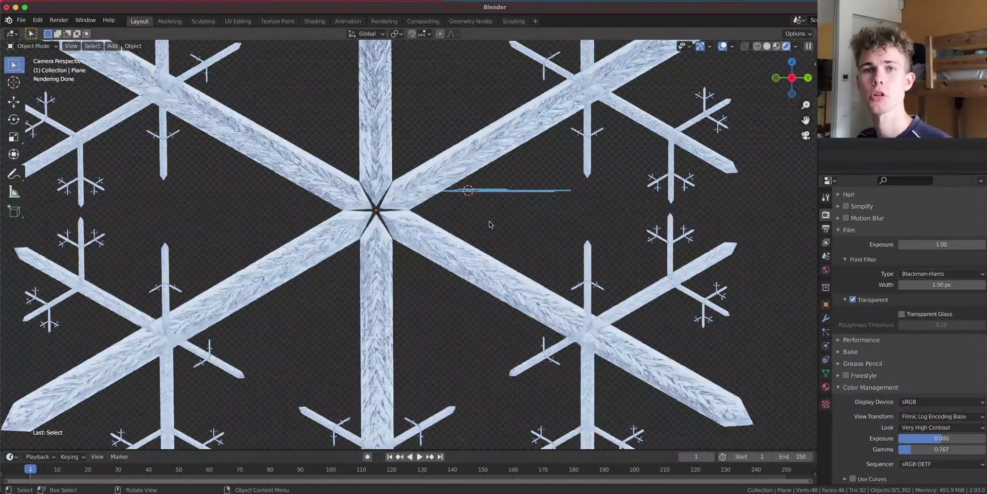